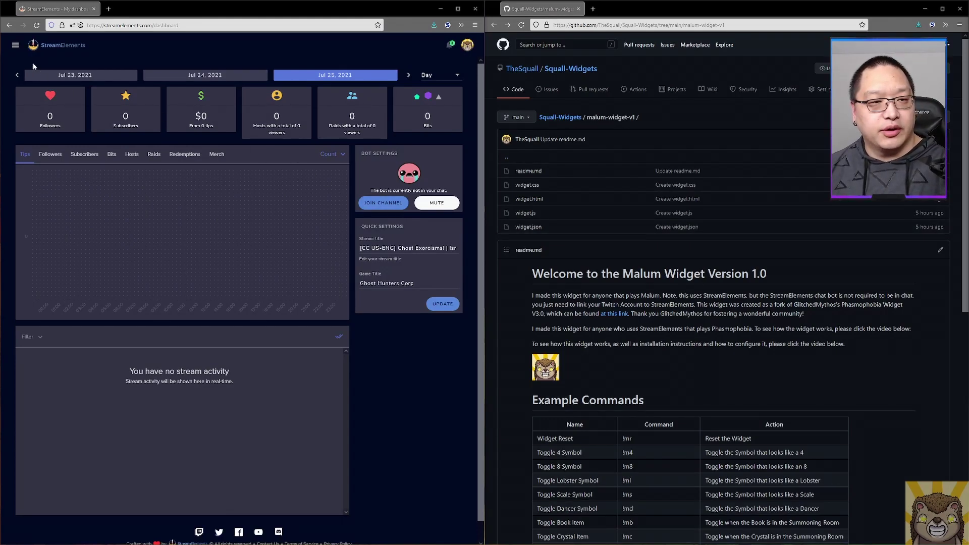
Create a new blank overlay at 1080p resolution from the overlays page
left_click(15, 44)
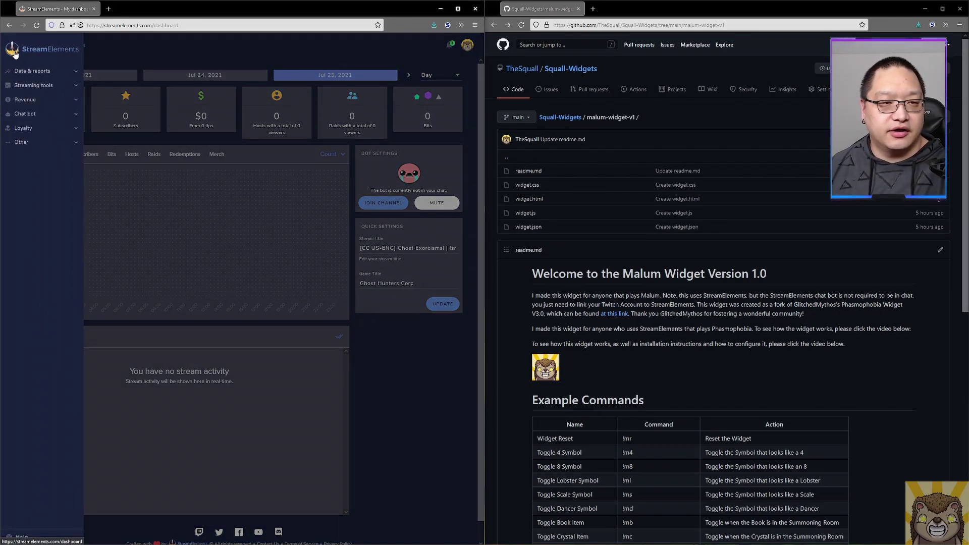
left_click(31, 86)
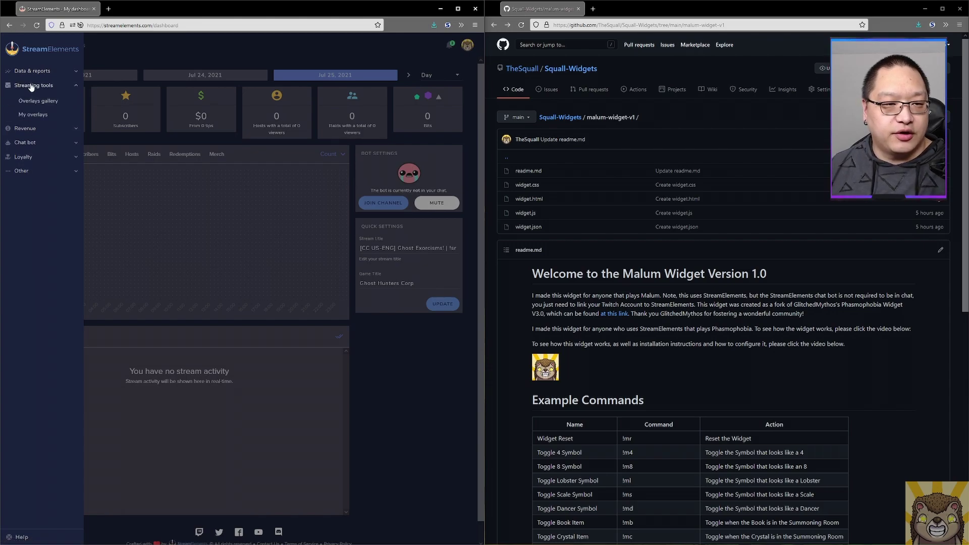
left_click(40, 115)
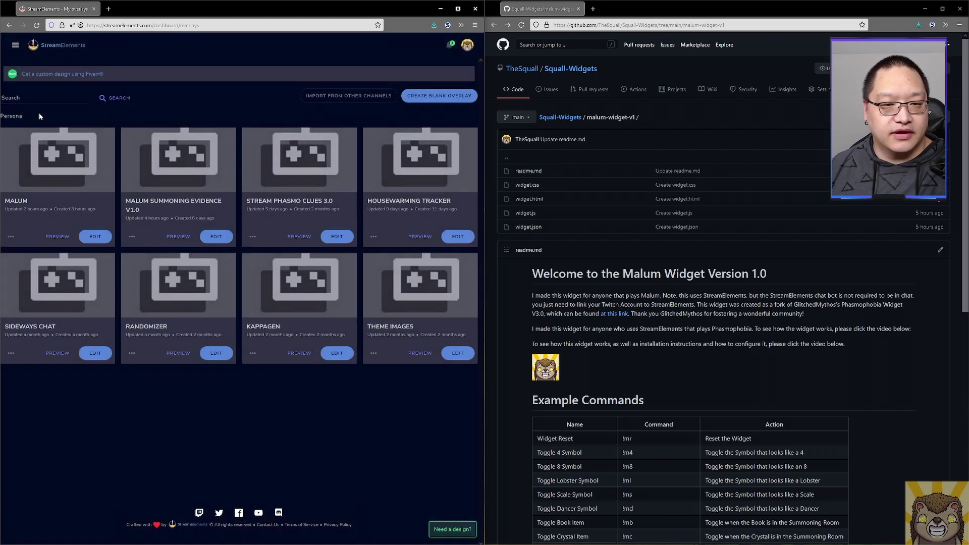
left_click(427, 97)
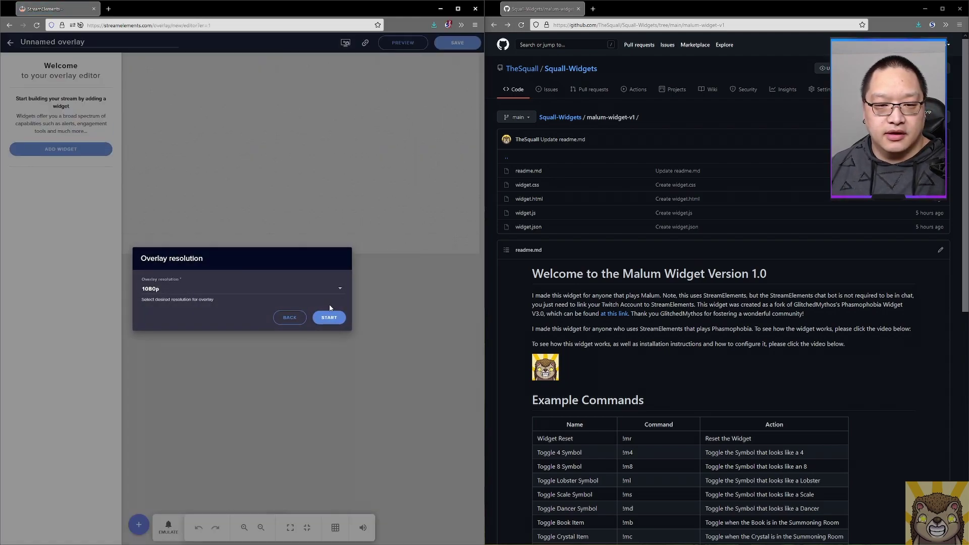
left_click(328, 317)
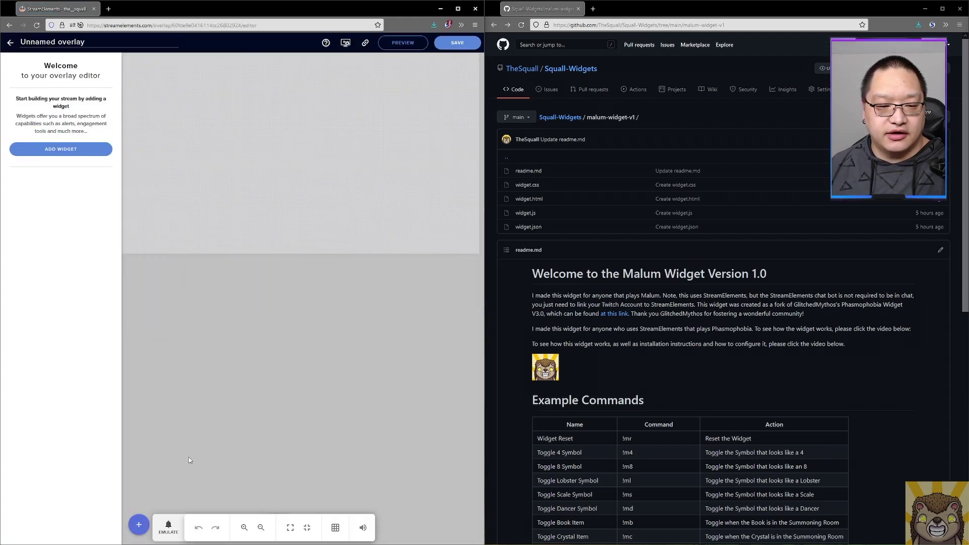
Add a custom widget from the static/custom category to the overlay
left_click(144, 530)
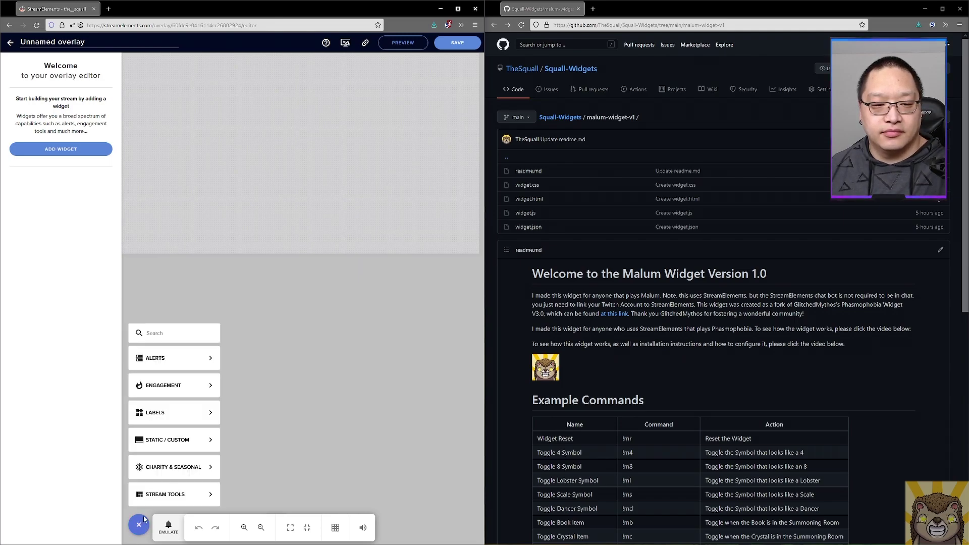
mouse_move(187, 443)
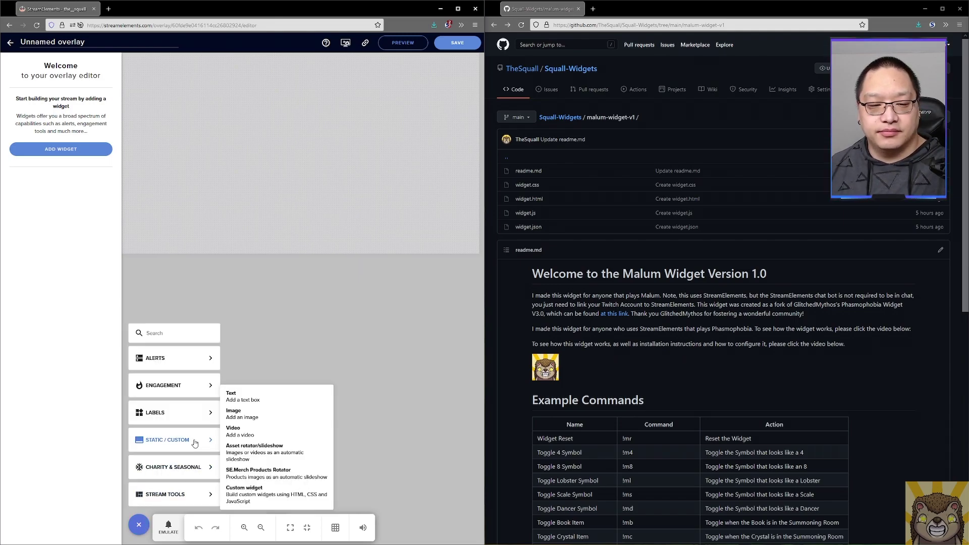
left_click(262, 490)
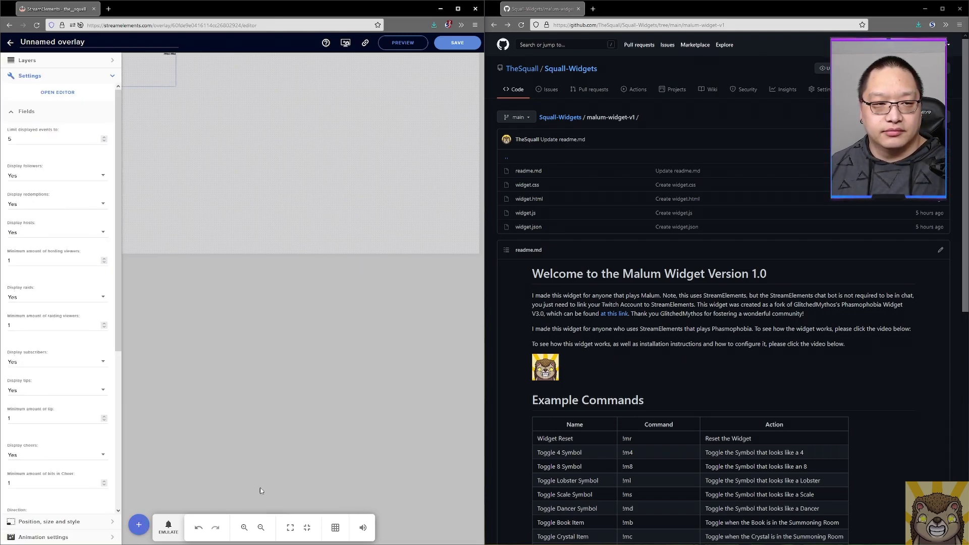
Replace the custom widget's HTML code with the full raw contents of widget.html from the malum-widget-v1 repository folder
left_click(66, 93)
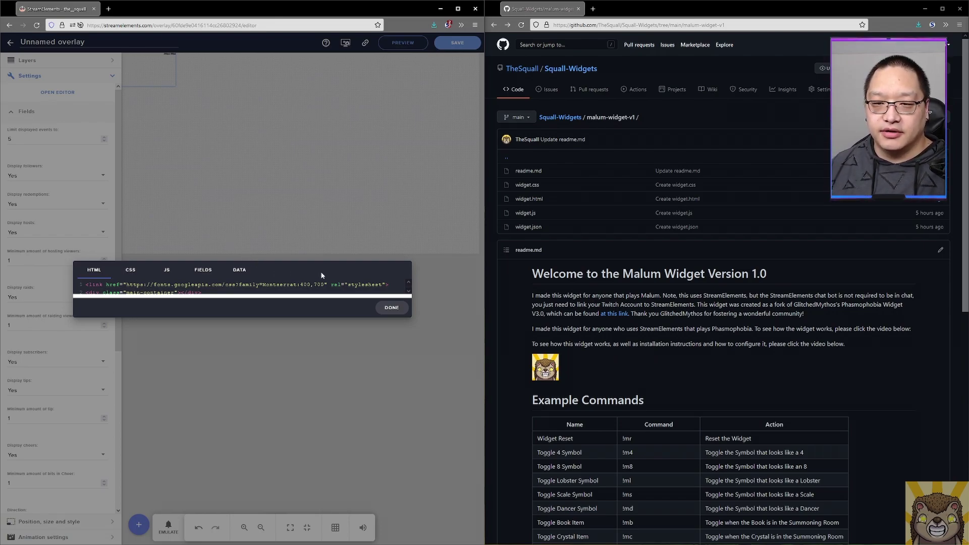
left_click(539, 199)
left_click(853, 184)
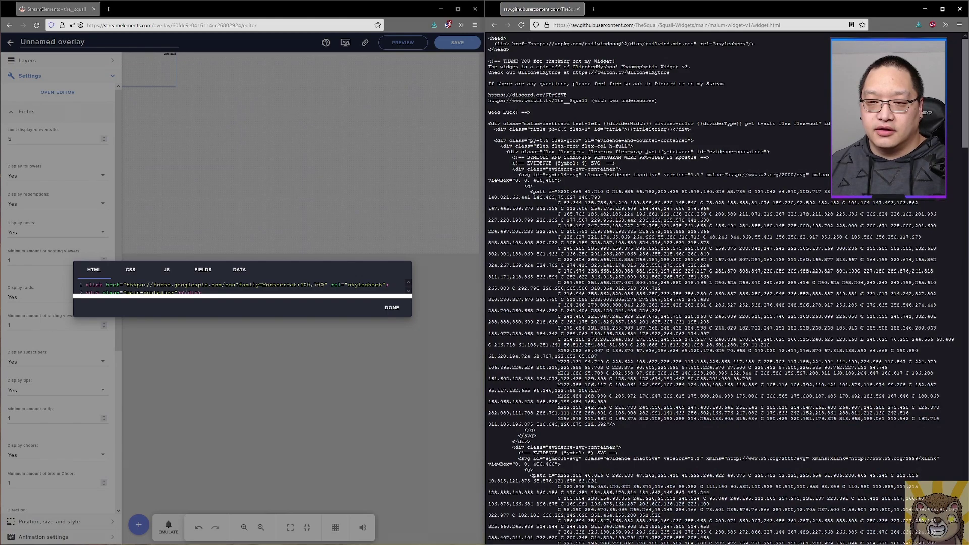
key("ctrl+a")
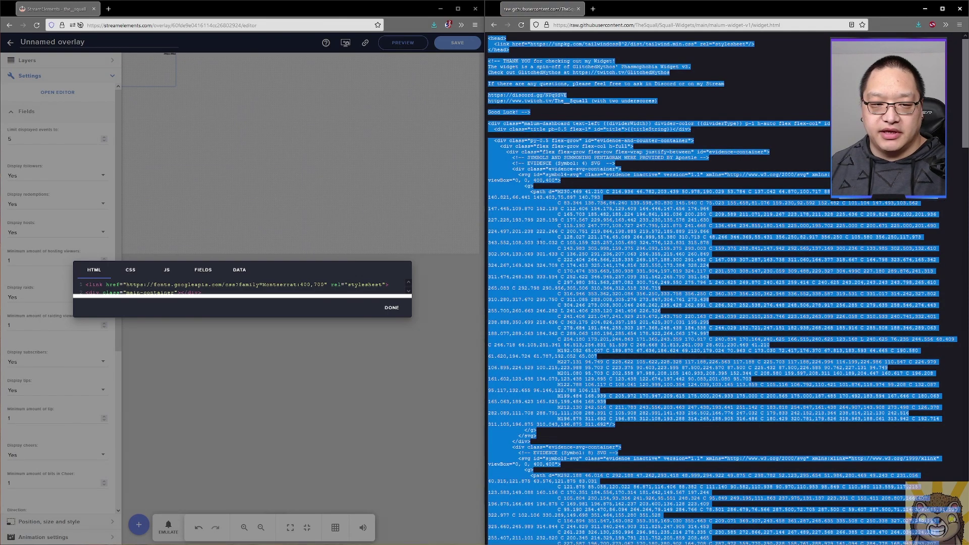
left_click(341, 290)
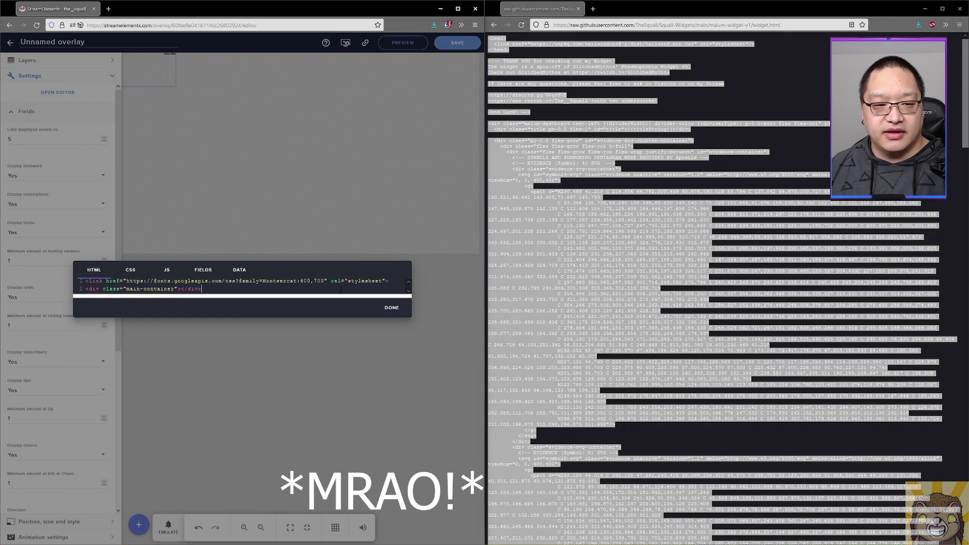
key("ctrl+a")
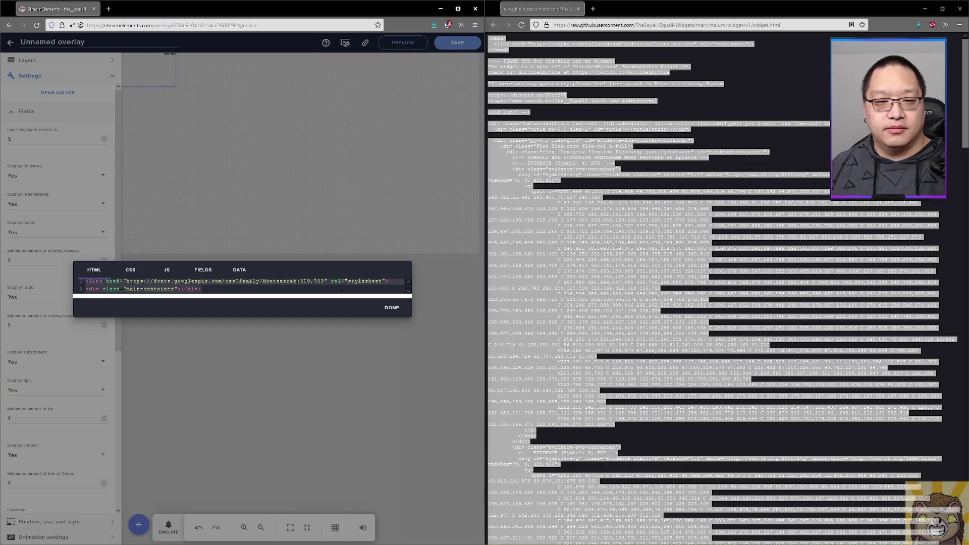
key("ctrl+v")
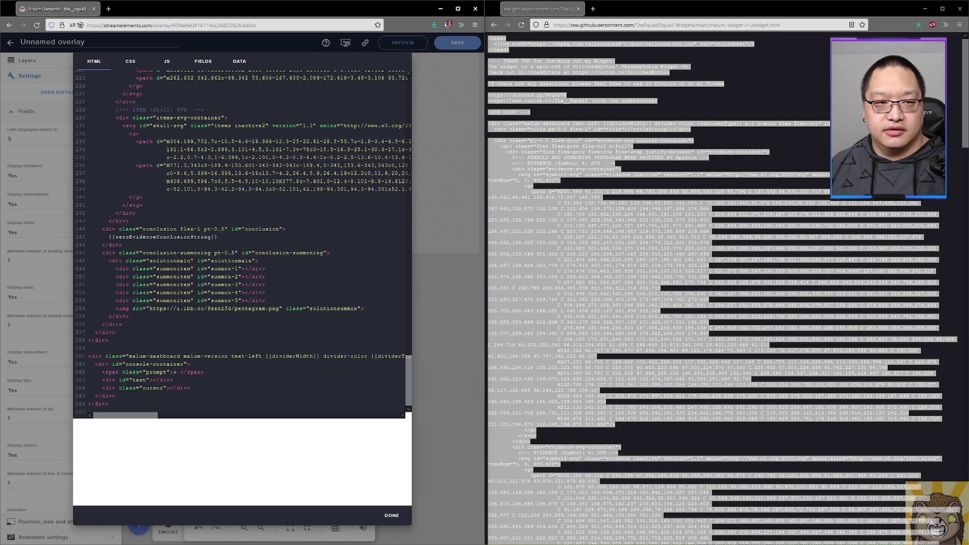
Replace the widget's CSS code with the full raw contents of widget.css from the repository
key("alt+Left")
key("alt+Left")
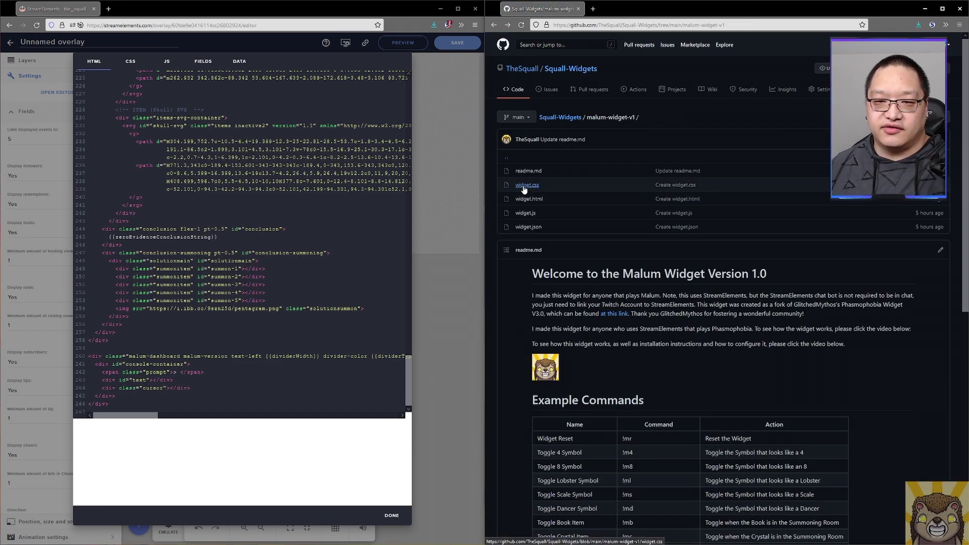
left_click(527, 186)
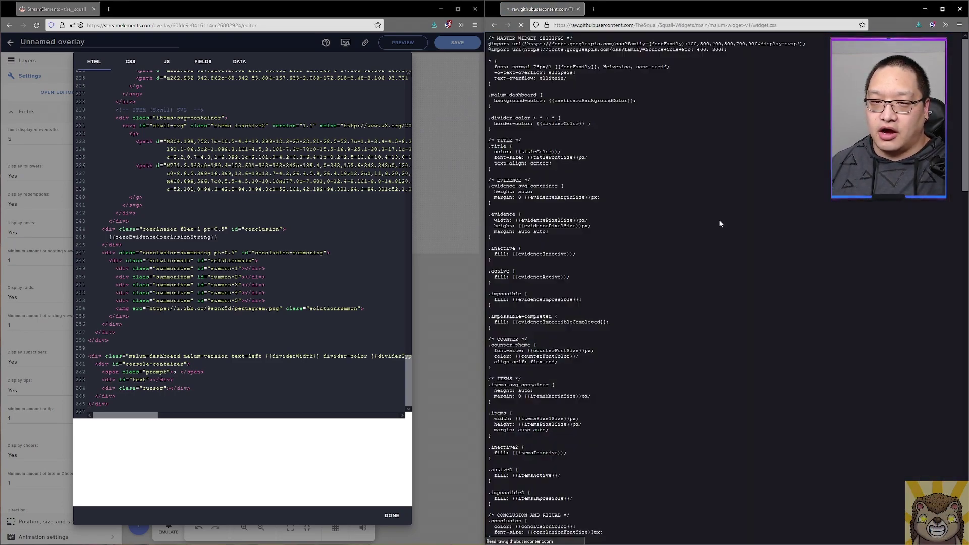
key("ctrl+a")
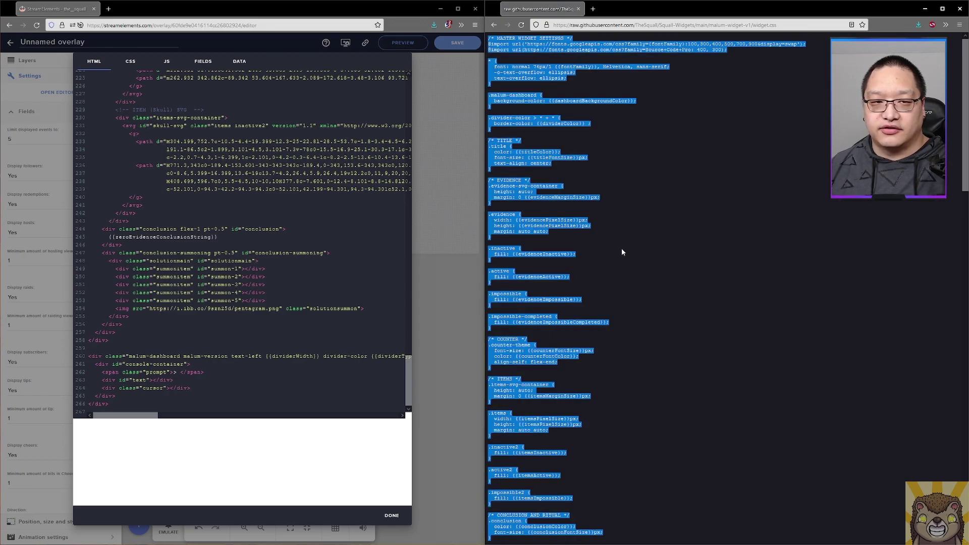
left_click(131, 61)
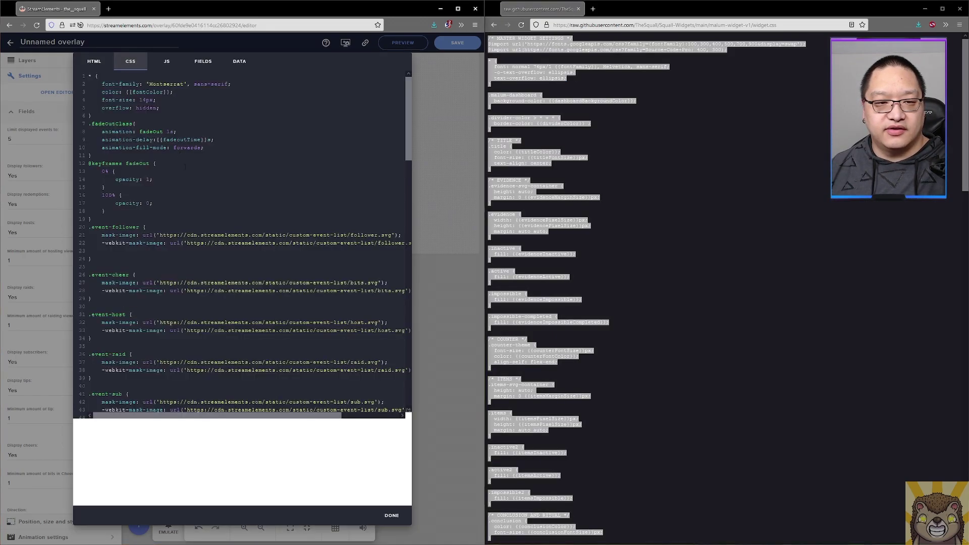
key("ctrl+a")
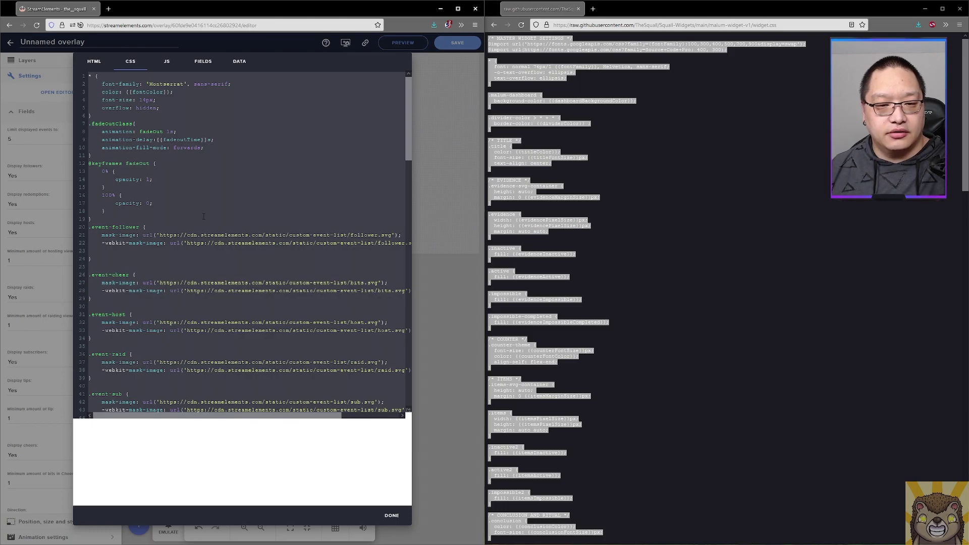
key("ctrl+v")
Replace the widget's JS code with the full raw contents of widget.js from the repository
key("alt+Left")
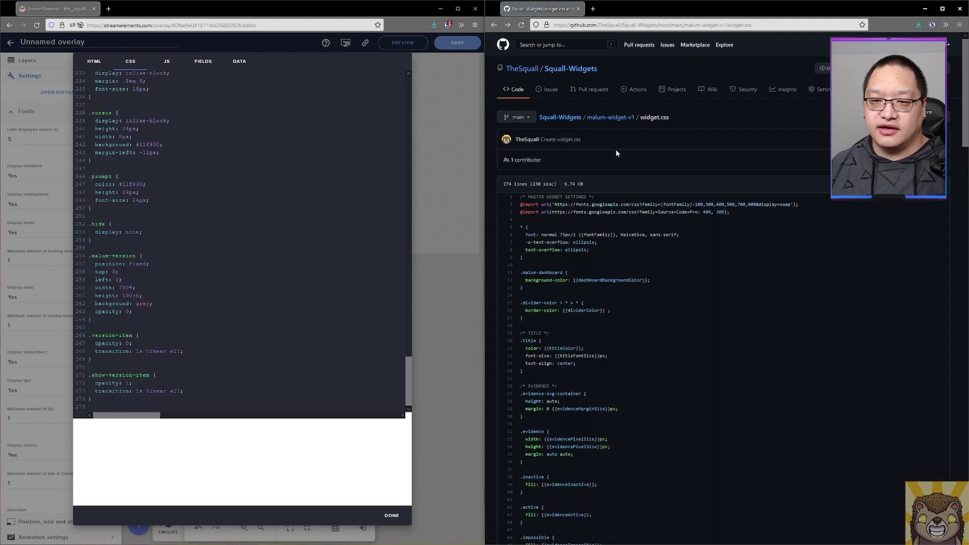
key("alt+Left")
left_click(522, 216)
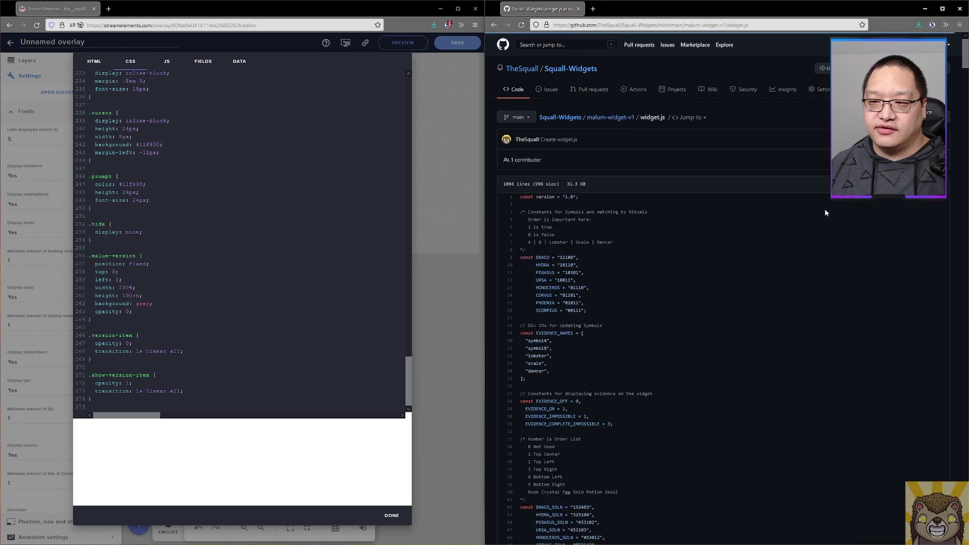
left_click(855, 184)
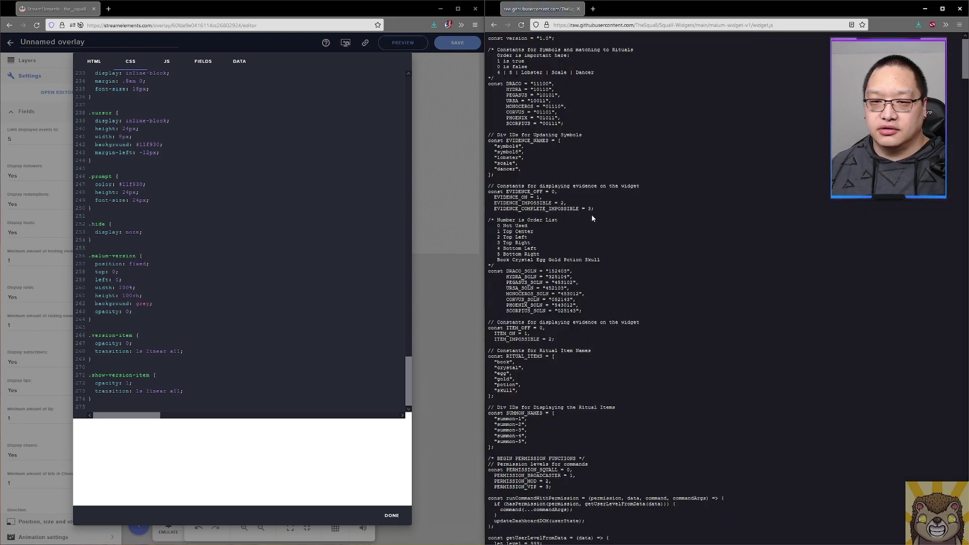
key("ctrl+a")
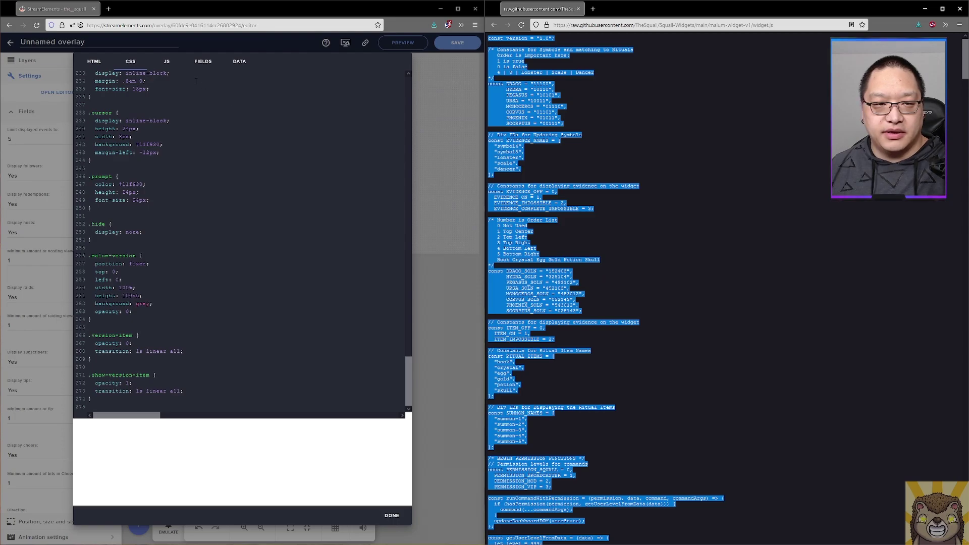
left_click(167, 61)
left_click(218, 202)
key("ctrl+a")
key("ctrl+v")
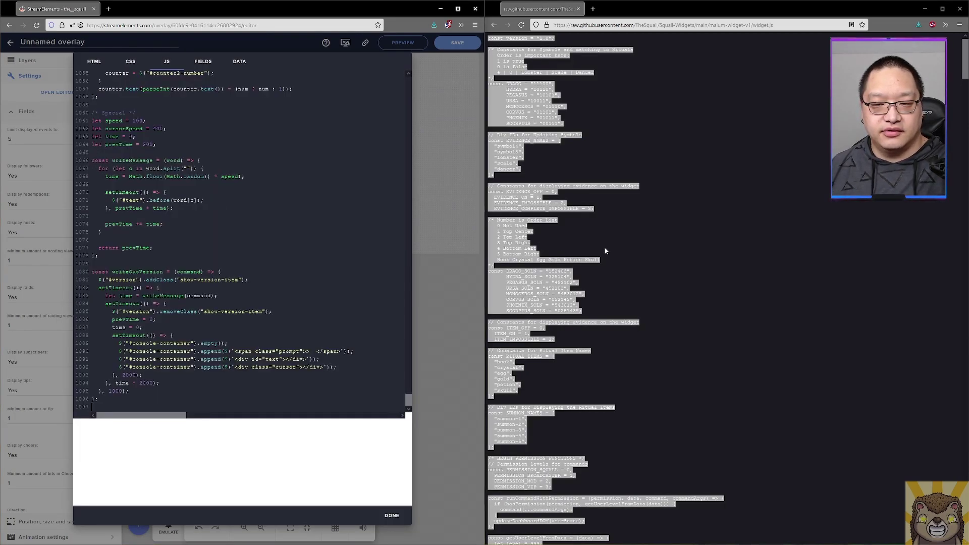
Replace the widget's Fields definition with the full raw contents of widget.json from the repository
key("alt+Left")
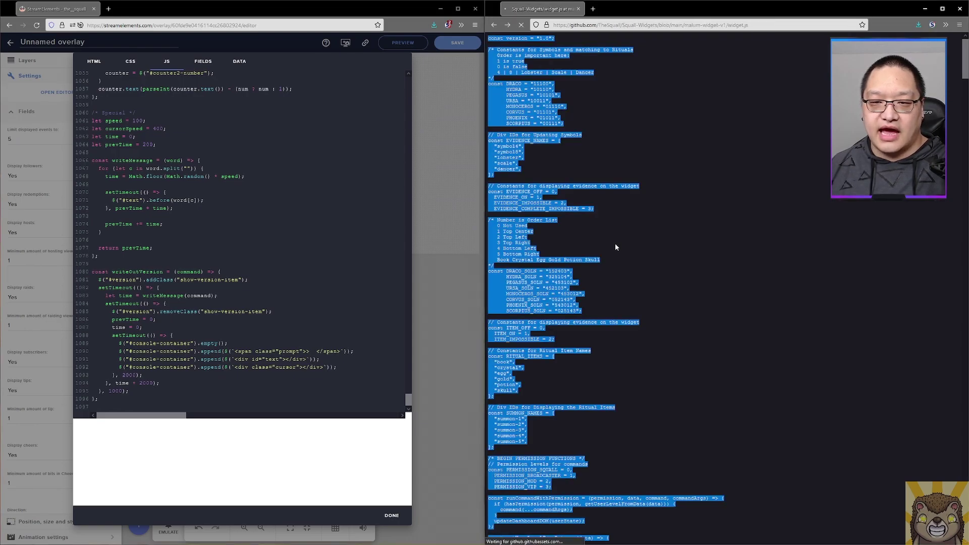
key("alt+Left")
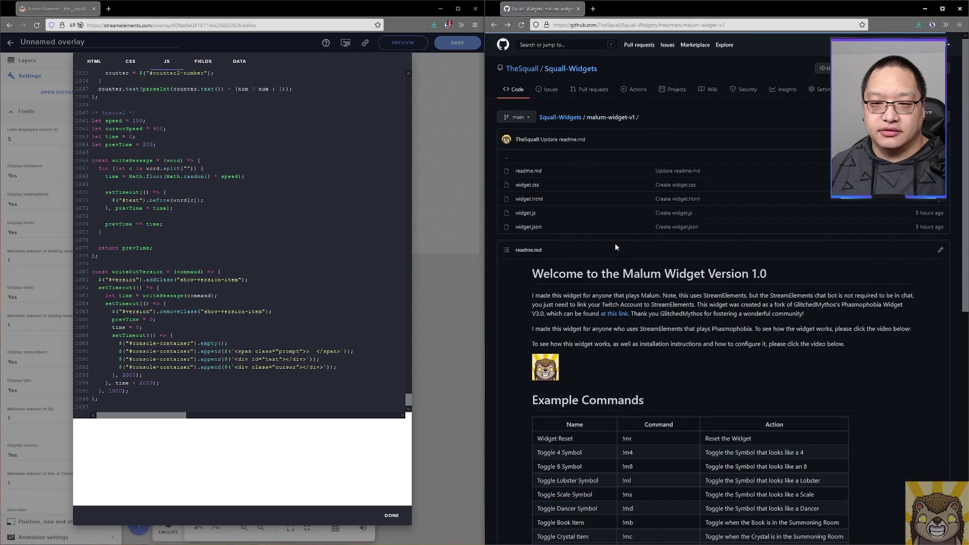
left_click(529, 227)
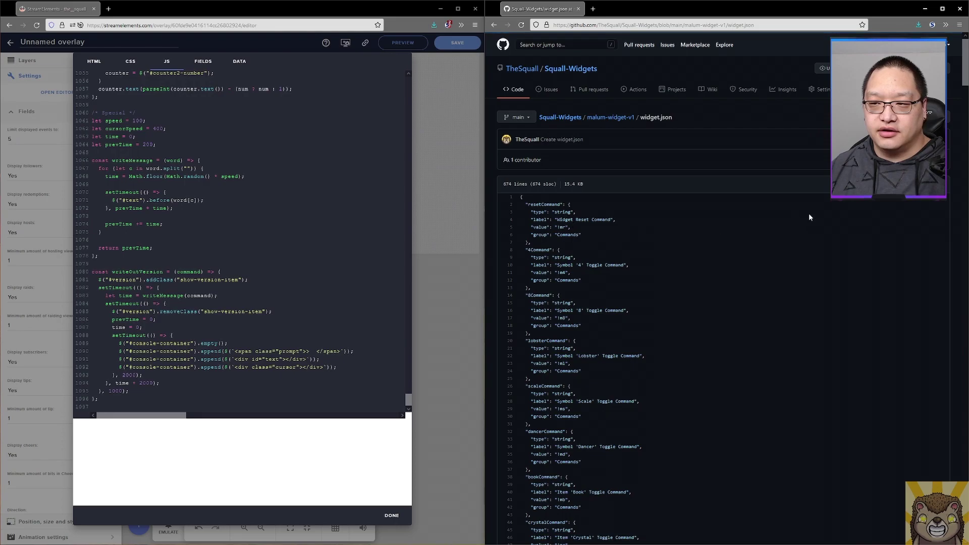
left_click(866, 184)
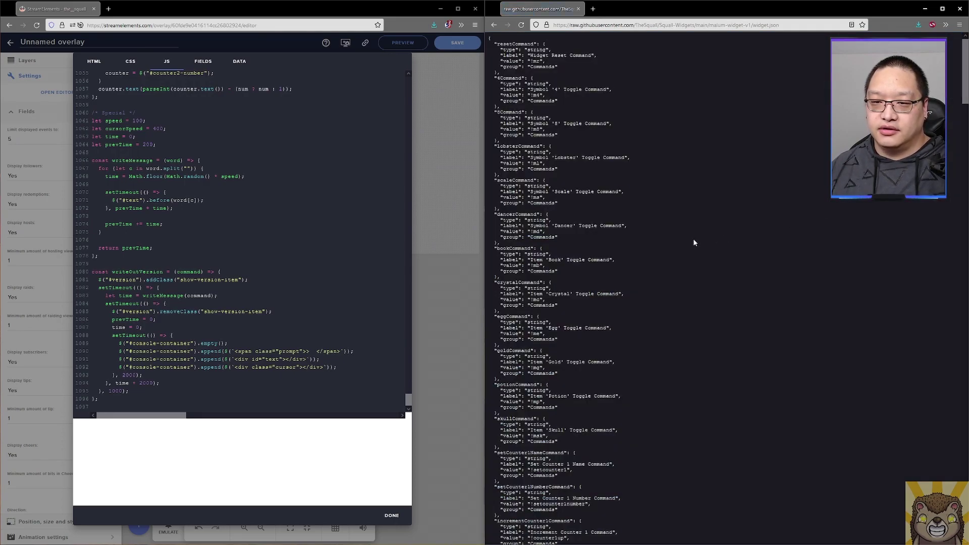
key("ctrl+a")
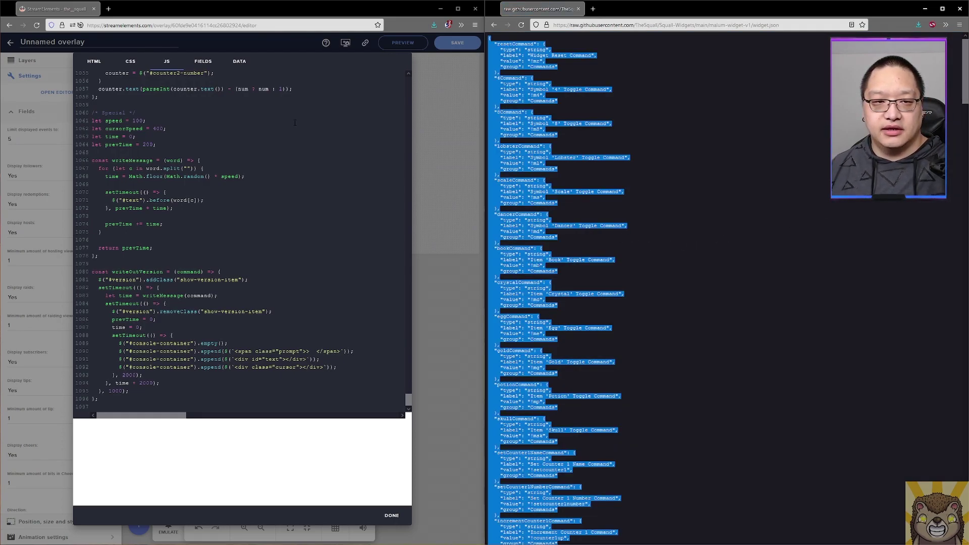
left_click(203, 61)
left_click(208, 127)
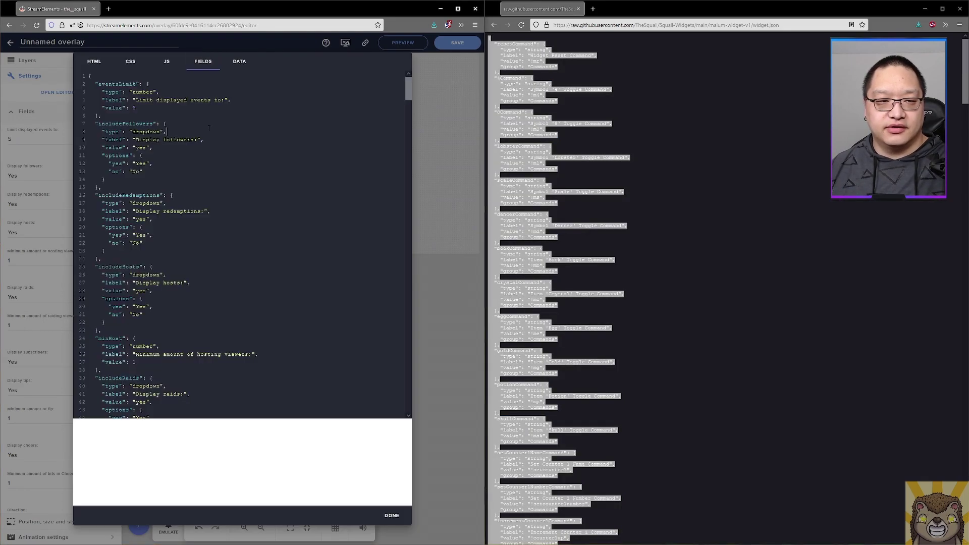
key("ctrl+a")
key("ctrl+v")
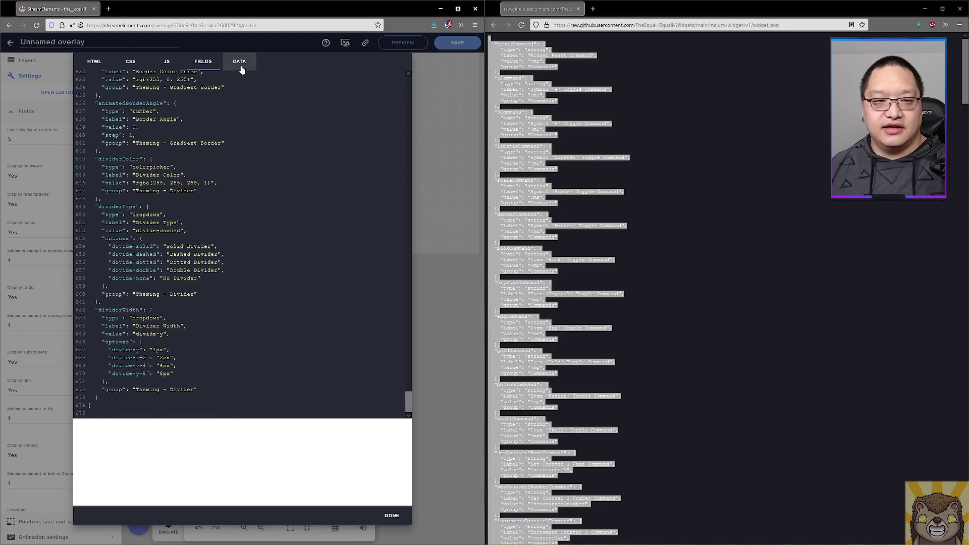
Replace the widget's Data contents with {} and finish editing the code
left_click(242, 68)
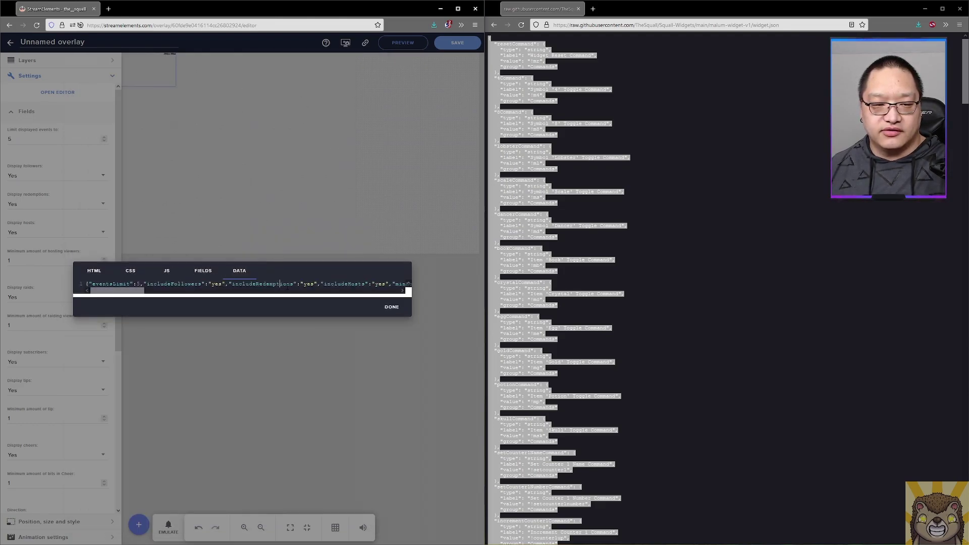
type("{}")
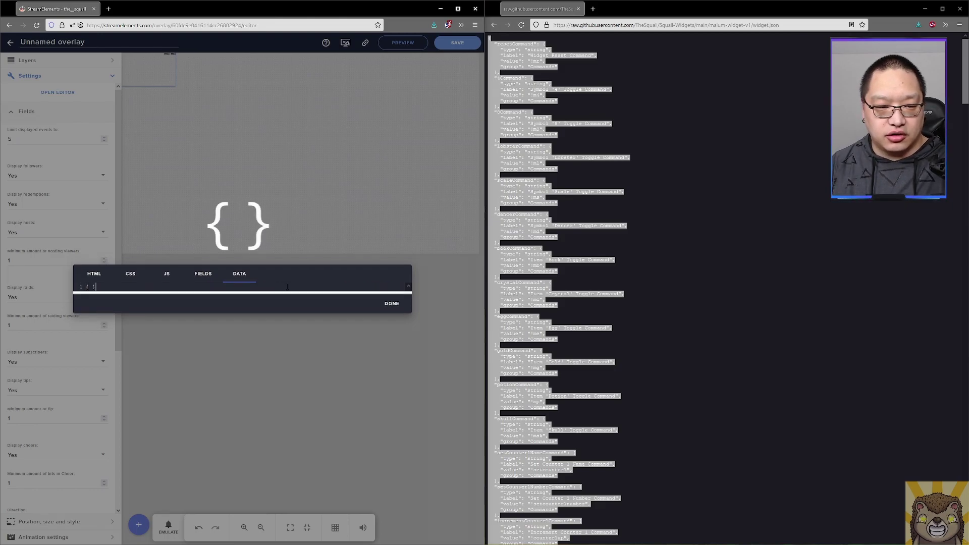
left_click(392, 305)
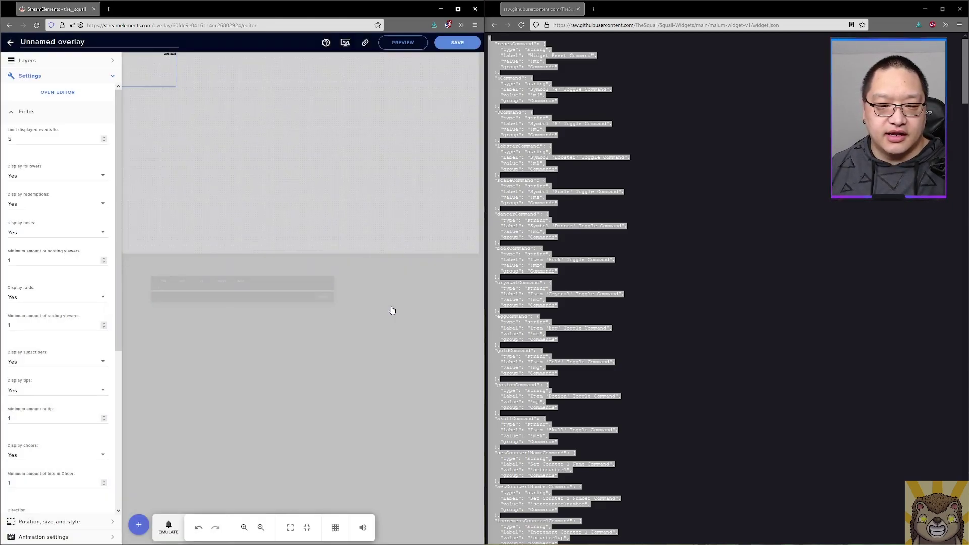
left_click(290, 530)
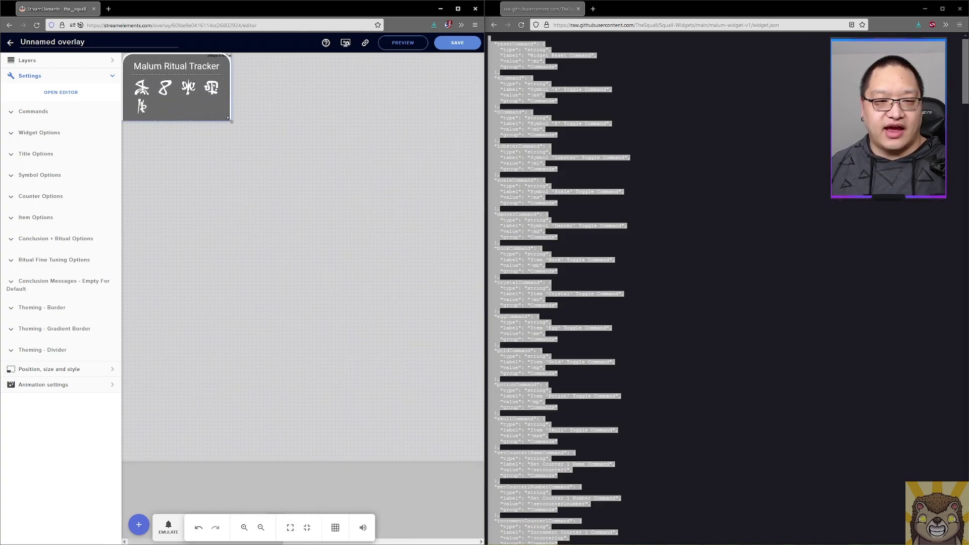
Enlarge the Malum Ritual Tracker widget until all its rows fit, and close the browser window with the raw widget.json code
left_click_drag(230, 120, 293, 253)
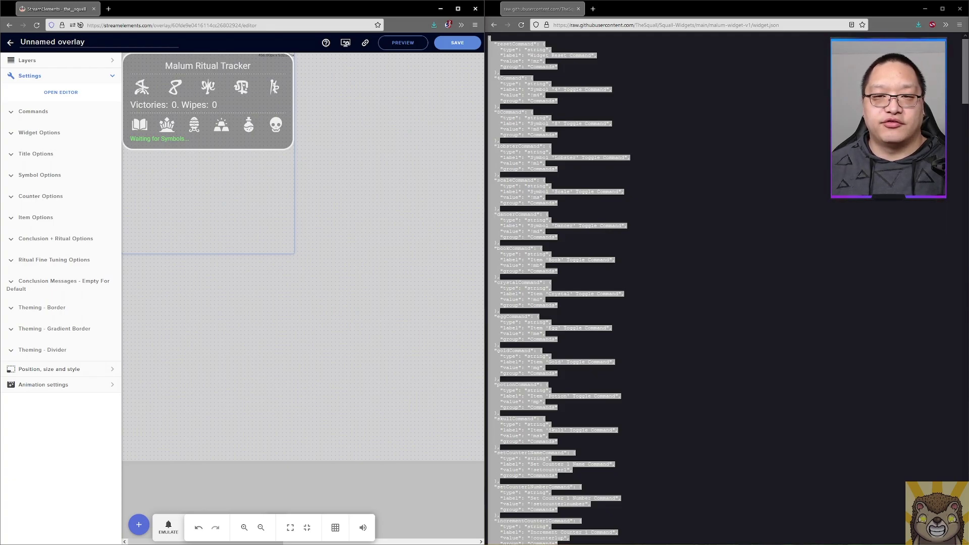
left_click(924, 9)
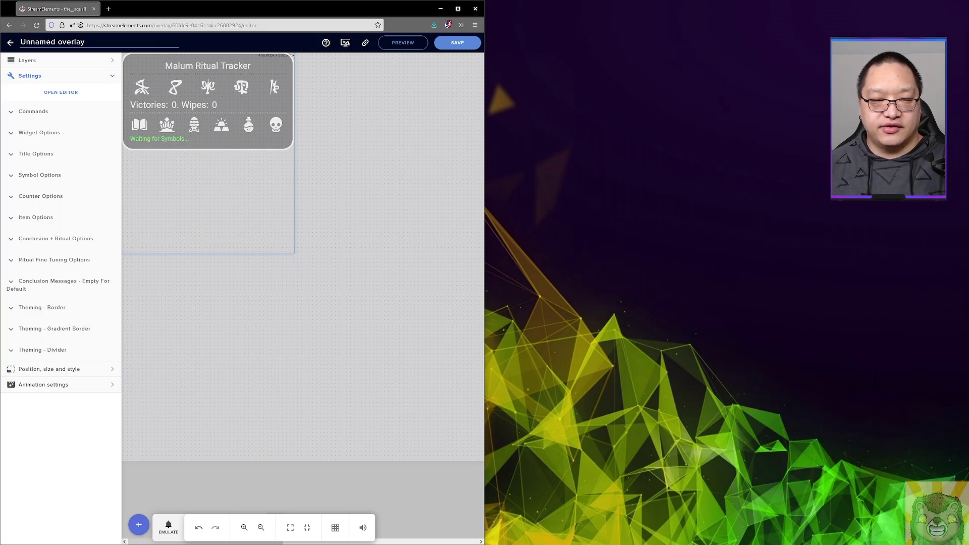
Rename the overlay to Malum and save it
key("ctrl+a")
type("Malum")
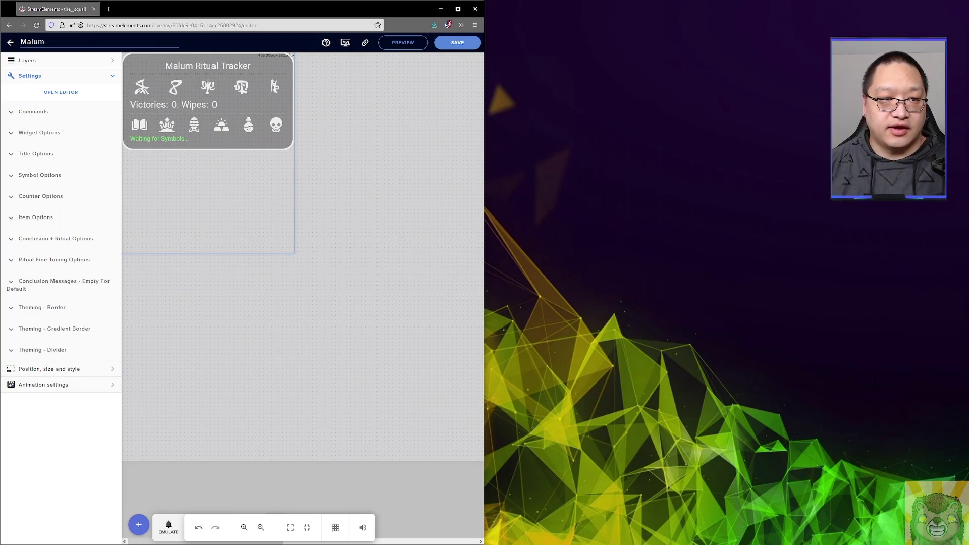
left_click(447, 45)
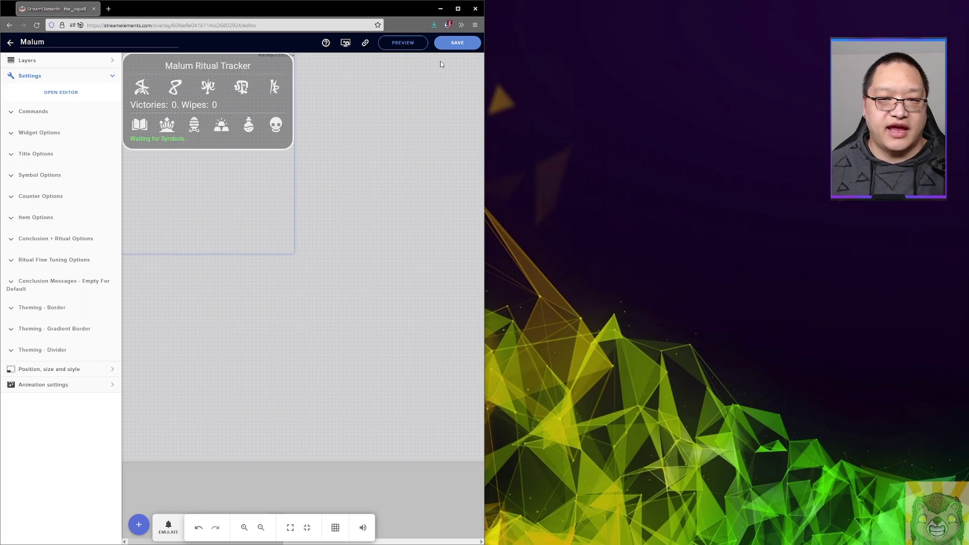
Show the widget's Commands settings and test the symbol commands !m4 and !ml and the reset command !mr in chat
left_click(457, 9)
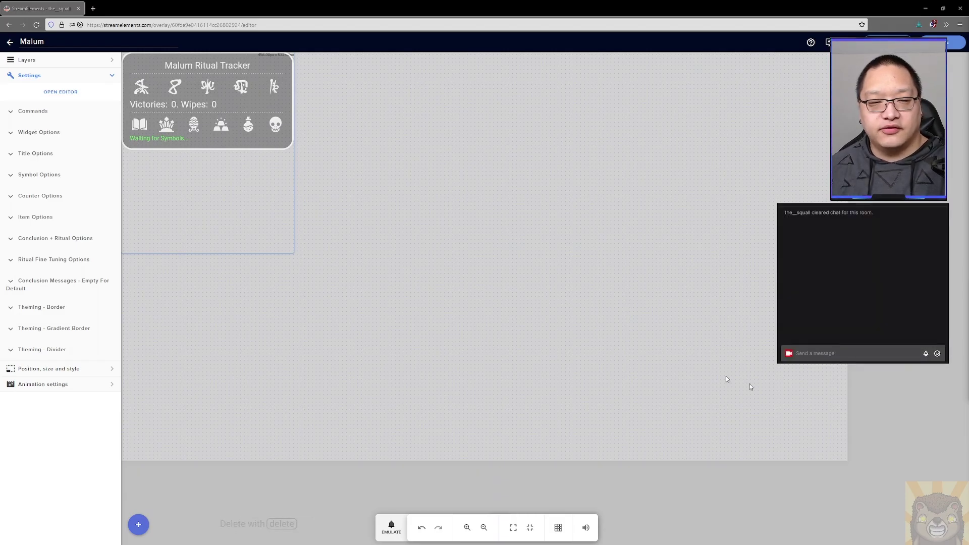
left_click(12, 114)
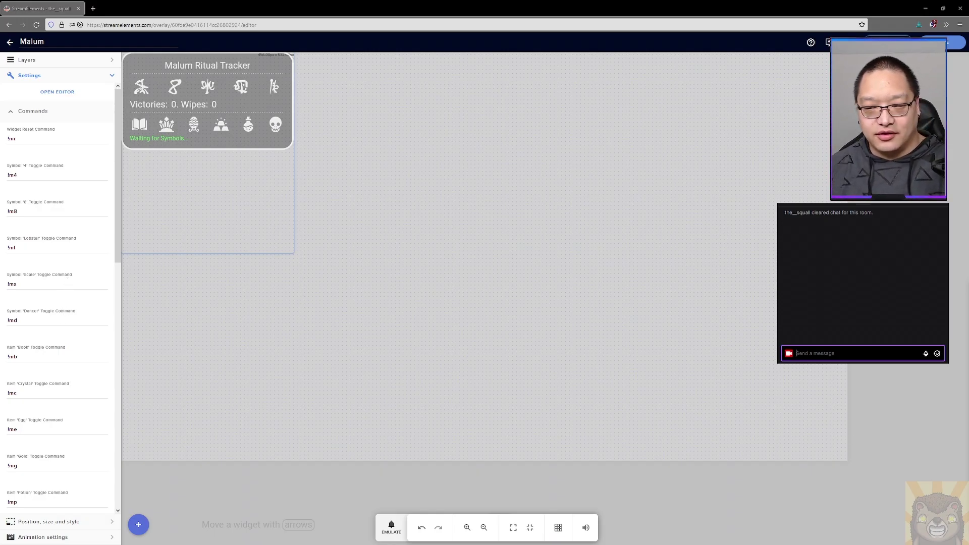
type("!m4")
key("Return")
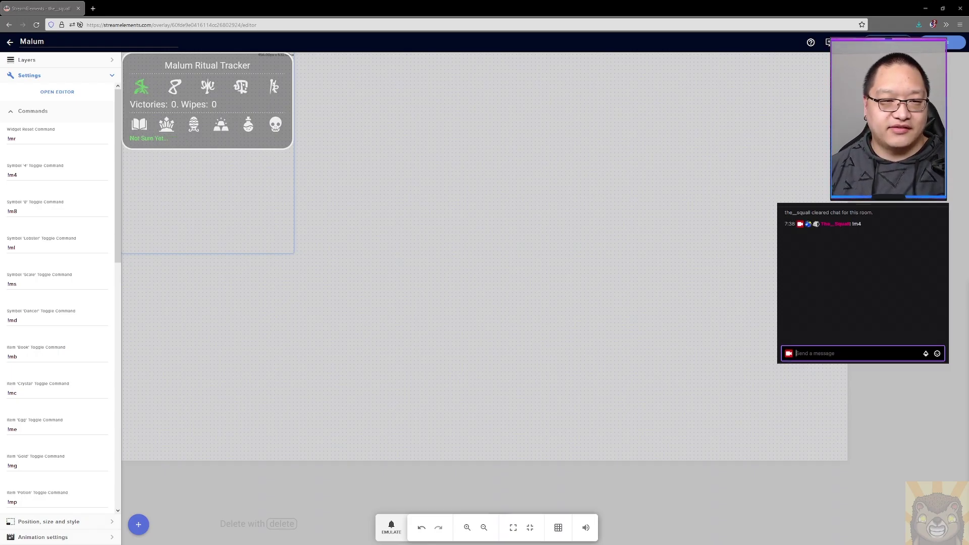
type("!")
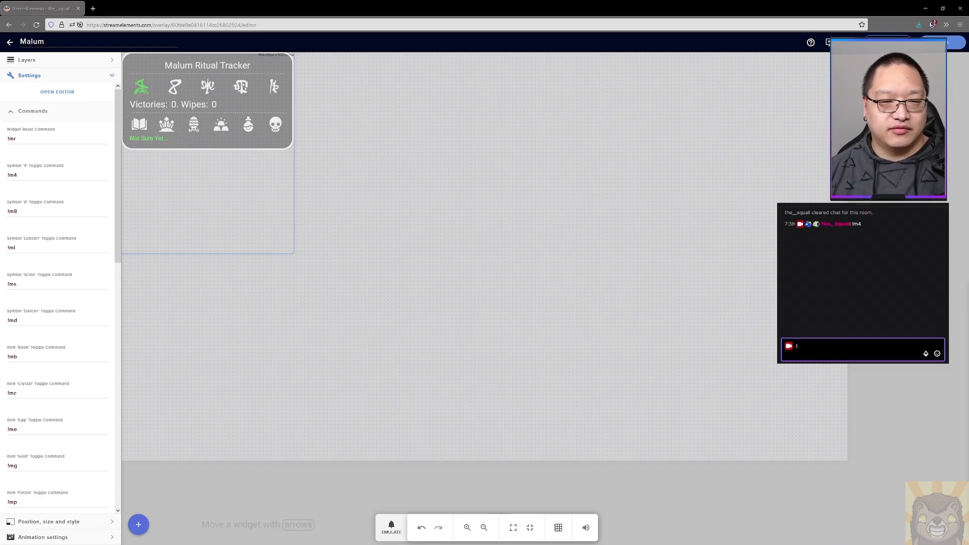
type("ml")
key("Return")
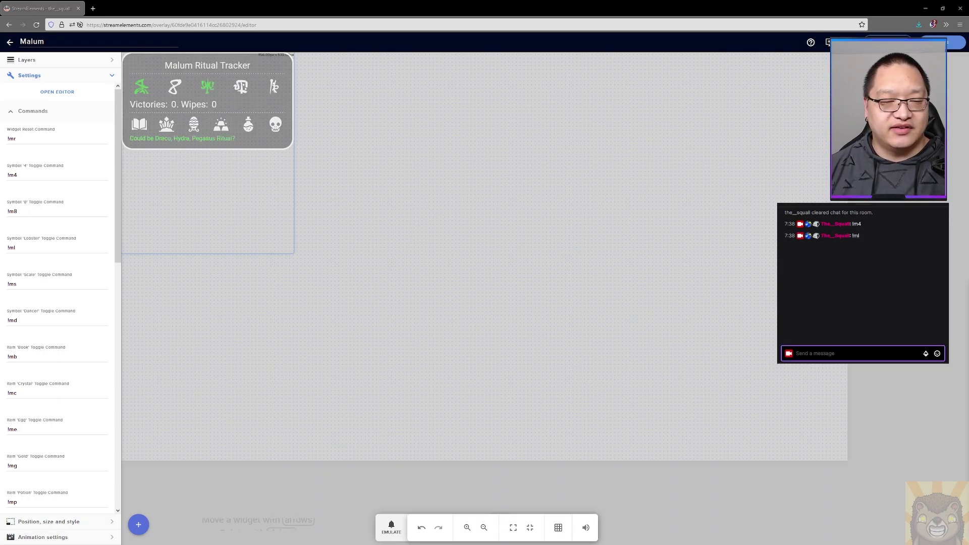
type("!mr")
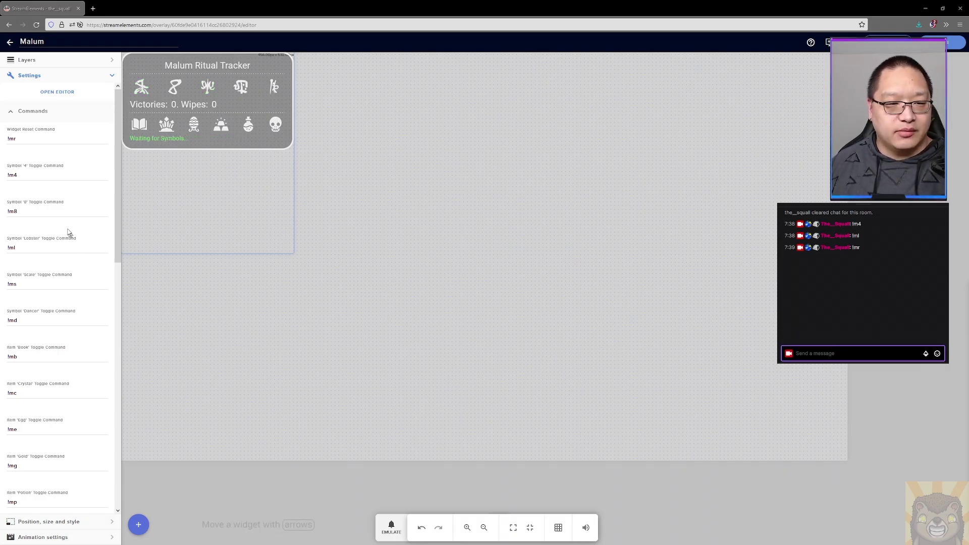
Test the item toggles in chat with !mb, !mc and !mg, and reset the widget with !mr
left_click_drag(117, 201, 131, 304)
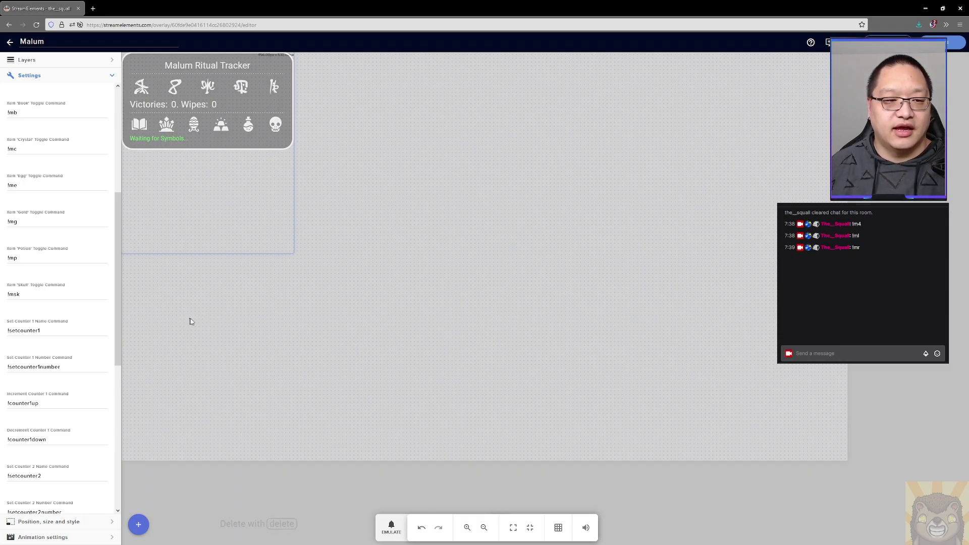
left_click(858, 353)
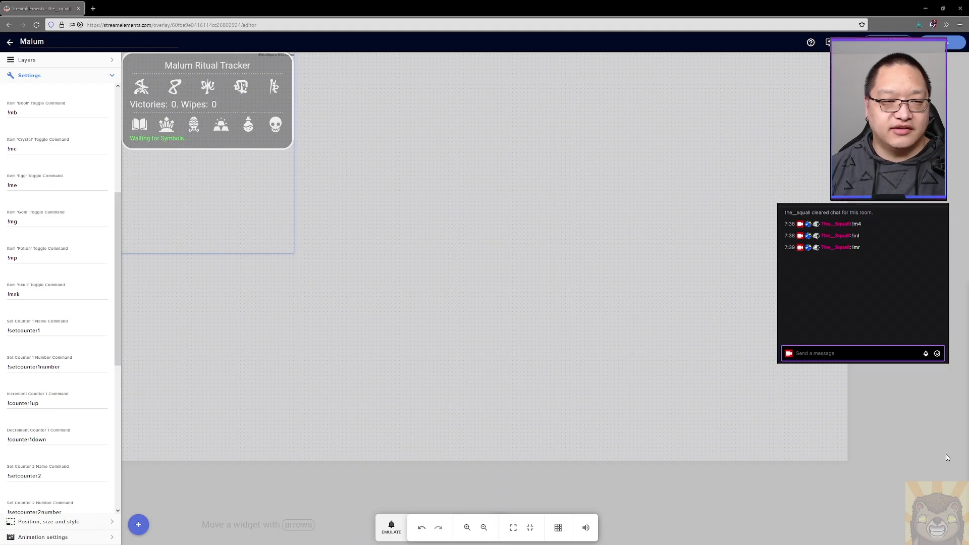
type("!")
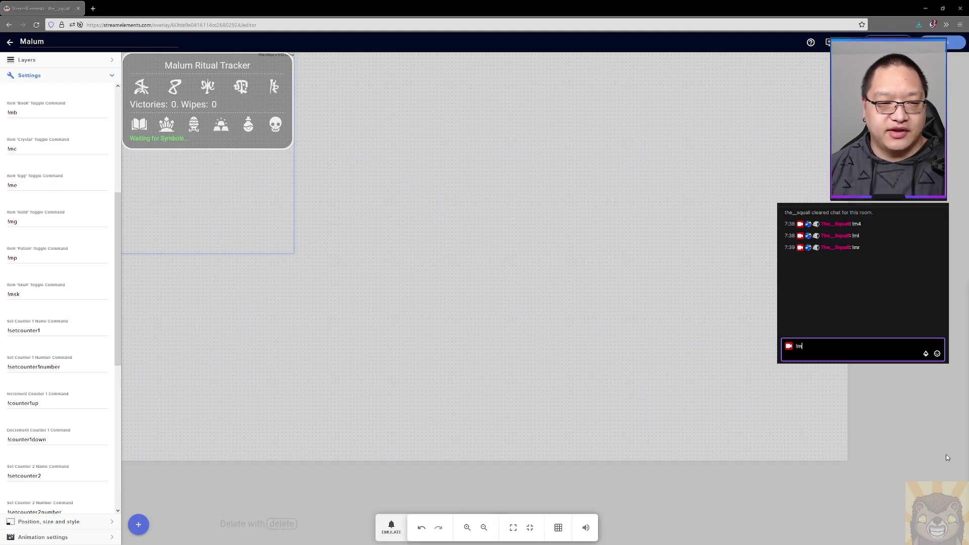
type("mb")
key("Return")
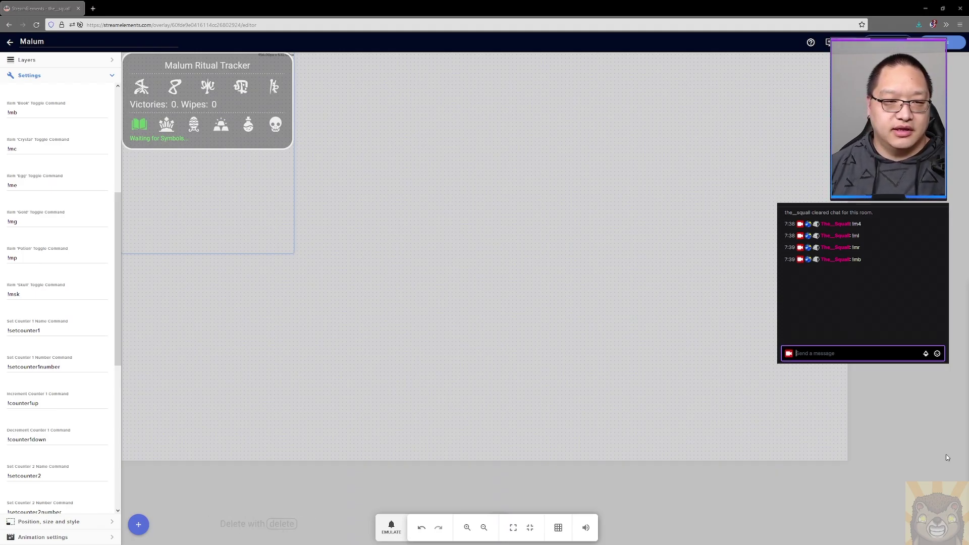
type("!mc")
key("Return")
type("!mg")
key("Return")
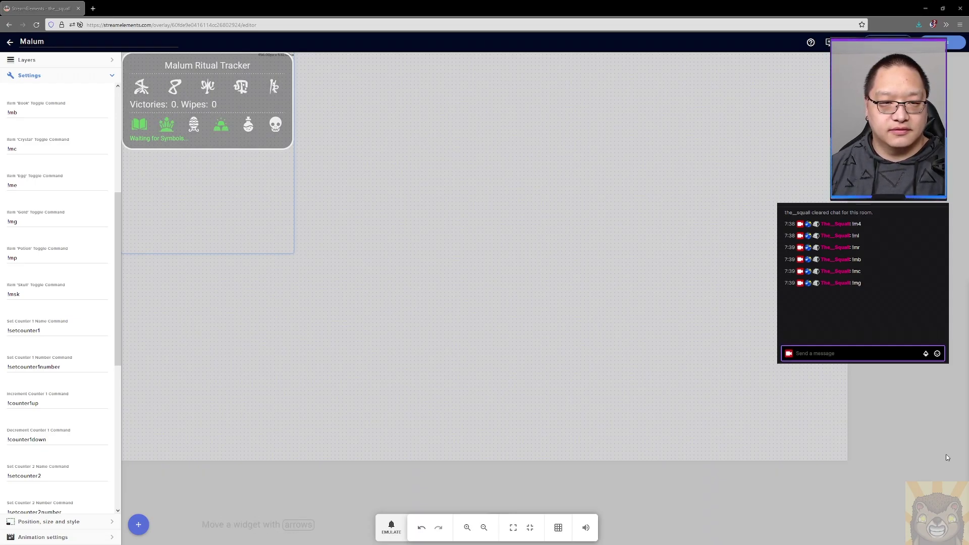
type("!")
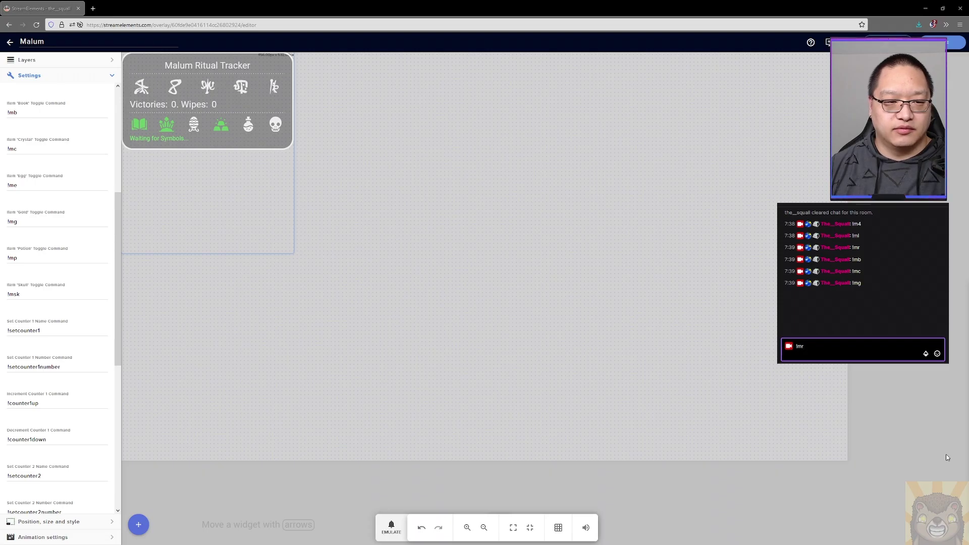
type("mr")
key("Return")
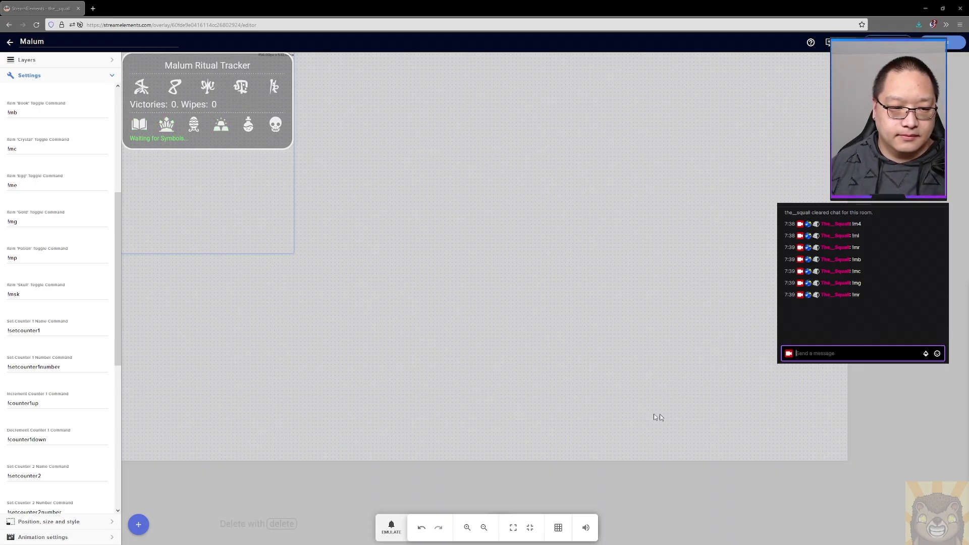
Use chat commands to name counter 1 Hello with !setcounter1 and set its number to 15 with !setcounter1number
left_click_drag(118, 333, 132, 381)
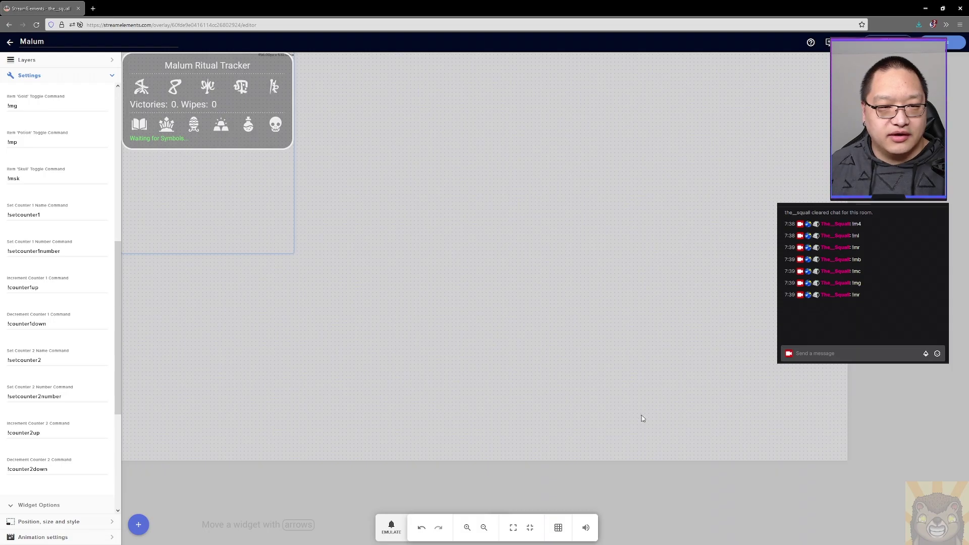
left_click(855, 353)
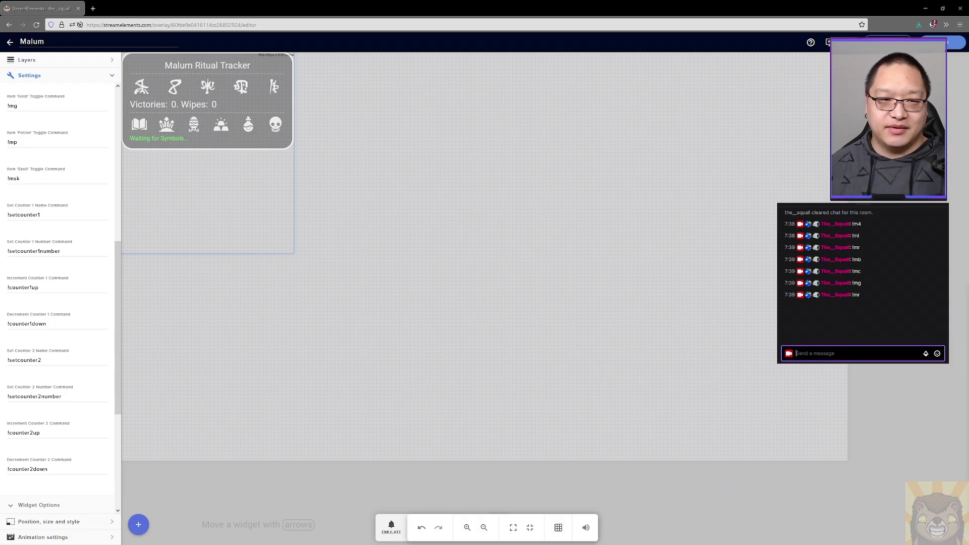
type("!s")
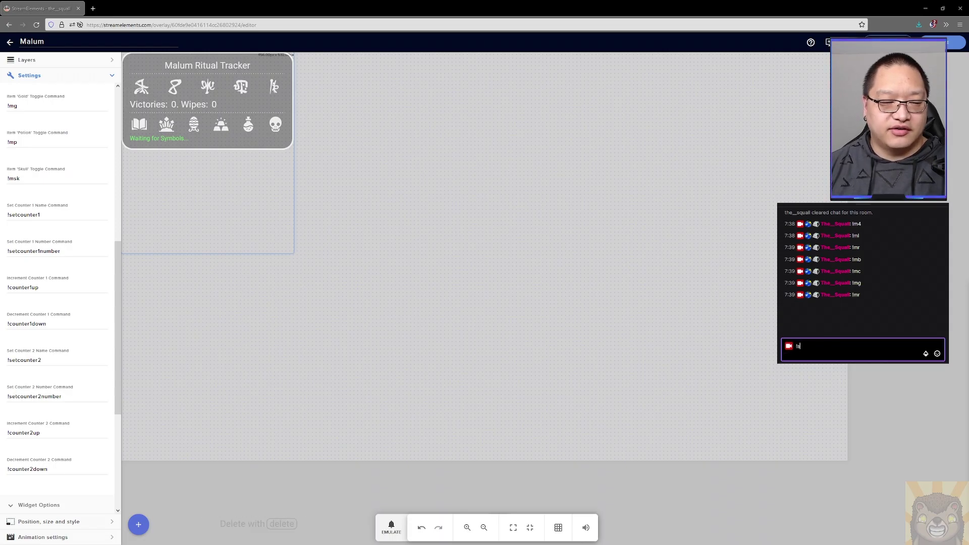
type("etcounter1")
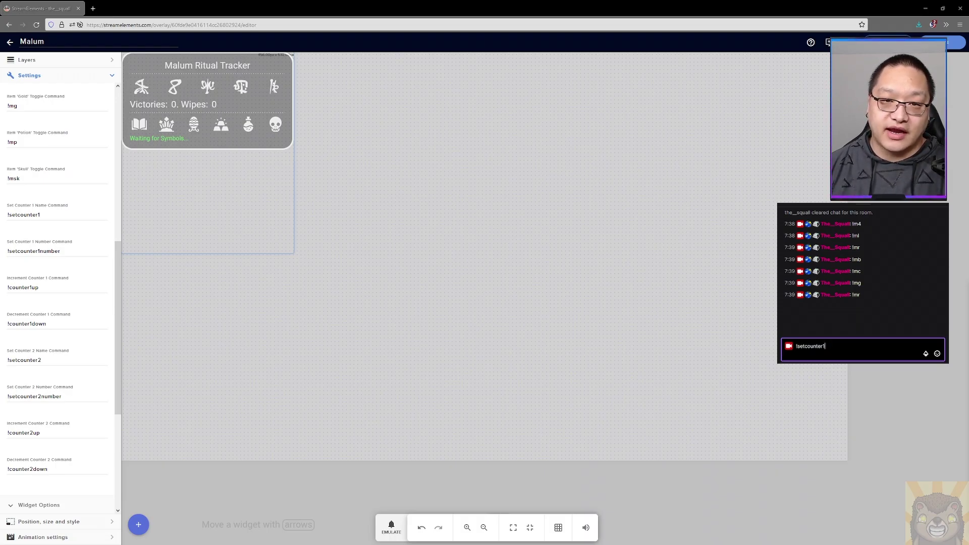
type("ello")
key("Return")
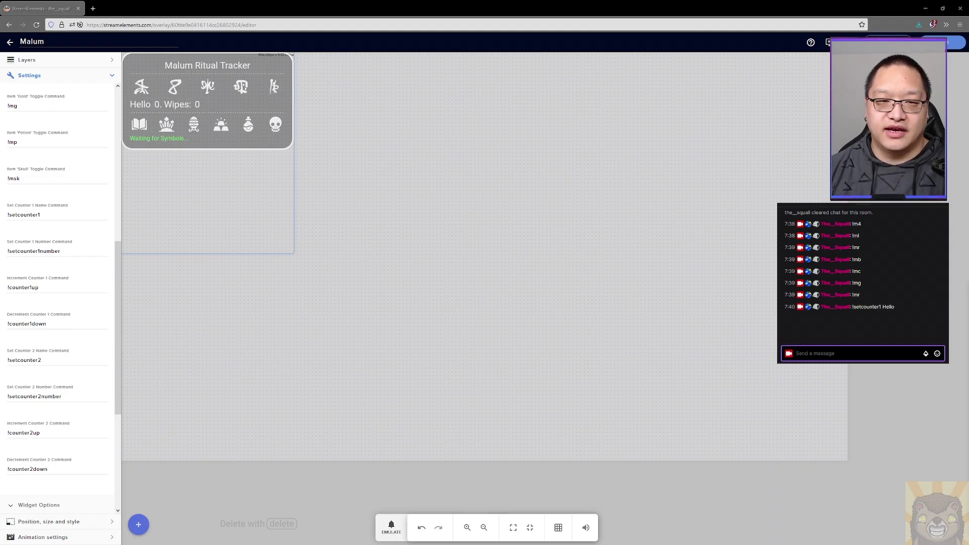
type("!se")
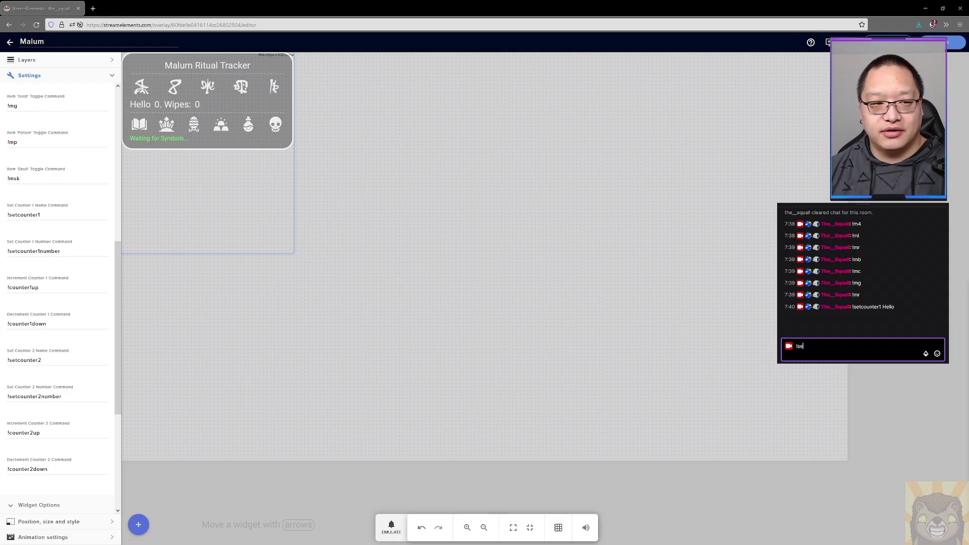
type("tcounter1number 15")
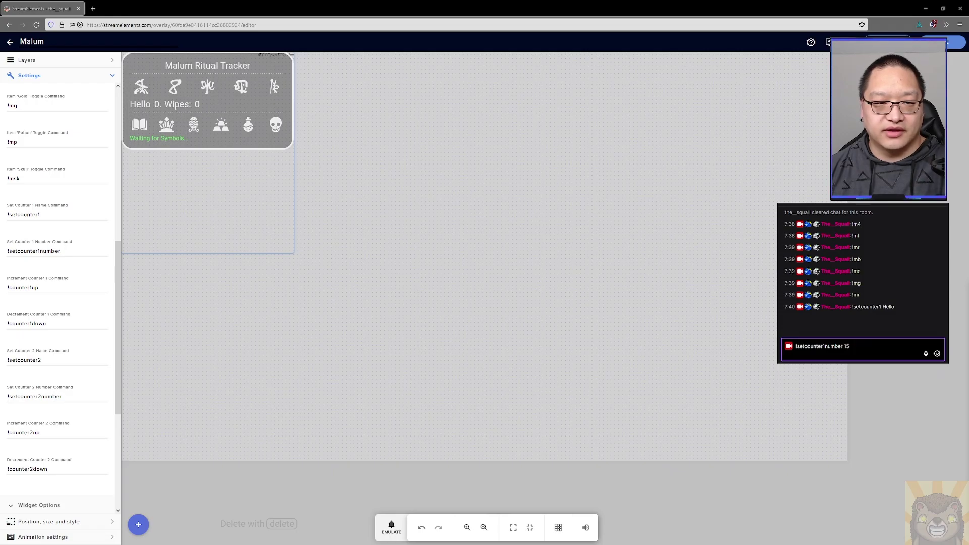
key("Return")
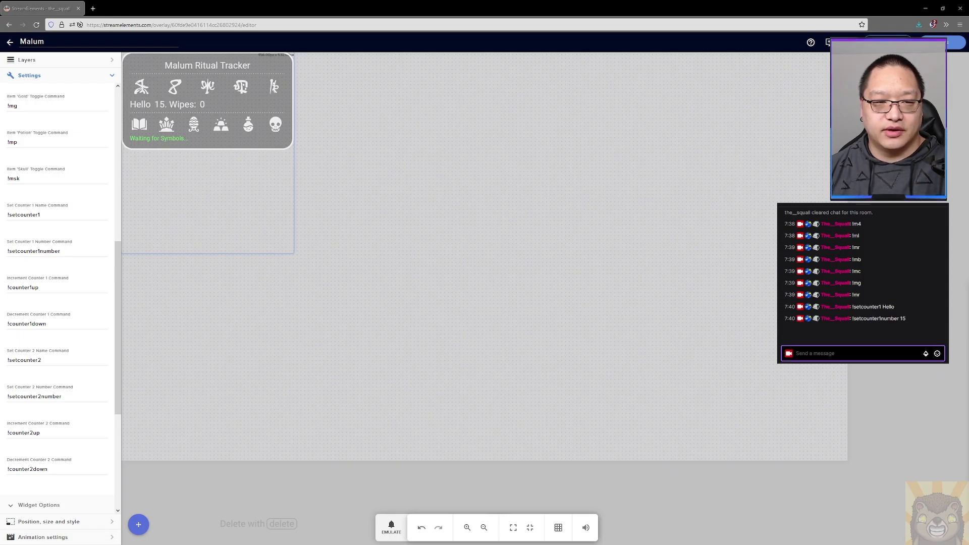
Raise and lower counter 1 from chat with !counter1up and !counter1down
type("!")
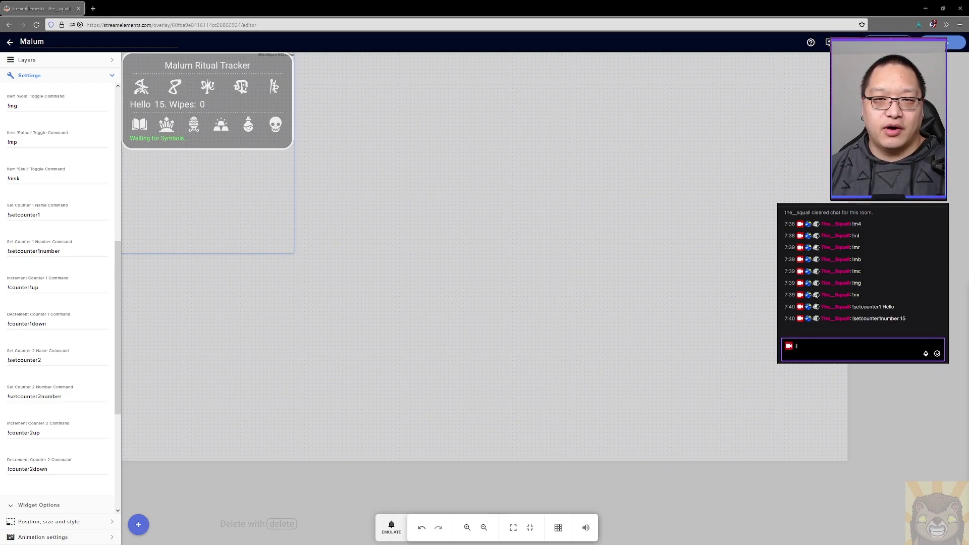
type("counter1up")
key("Return")
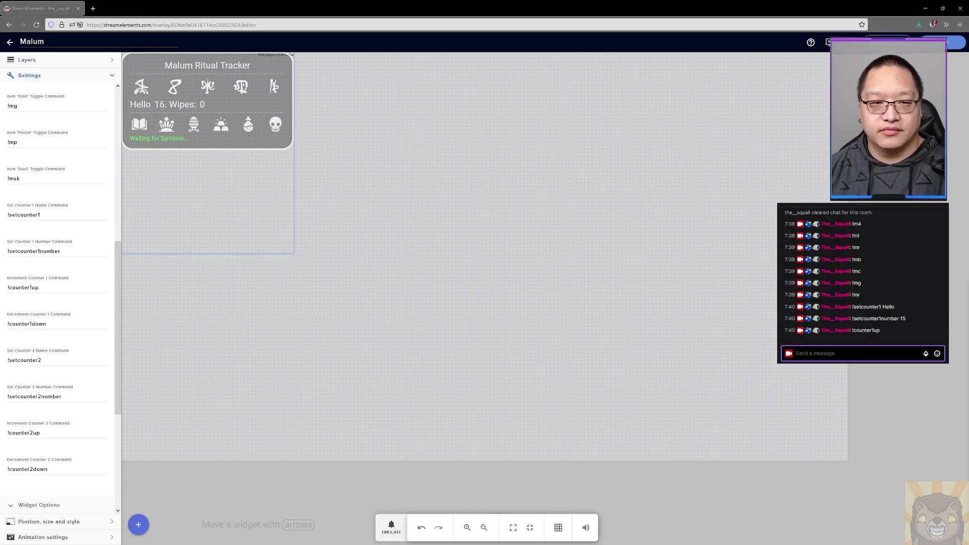
type("!counter1down")
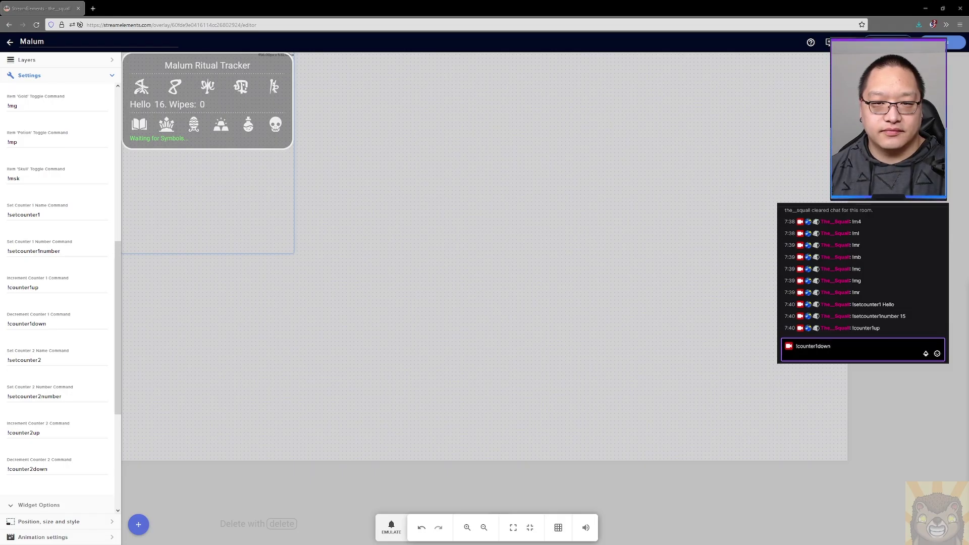
key("Return")
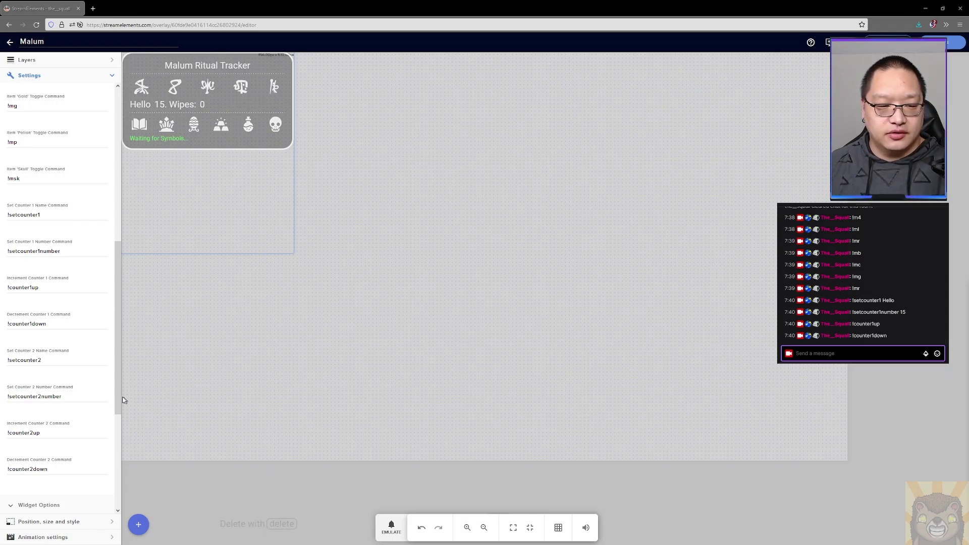
In the Widget Options, set the widget background color to rgba(0, 0, 0, 0.83)
left_click_drag(117, 395, 124, 507)
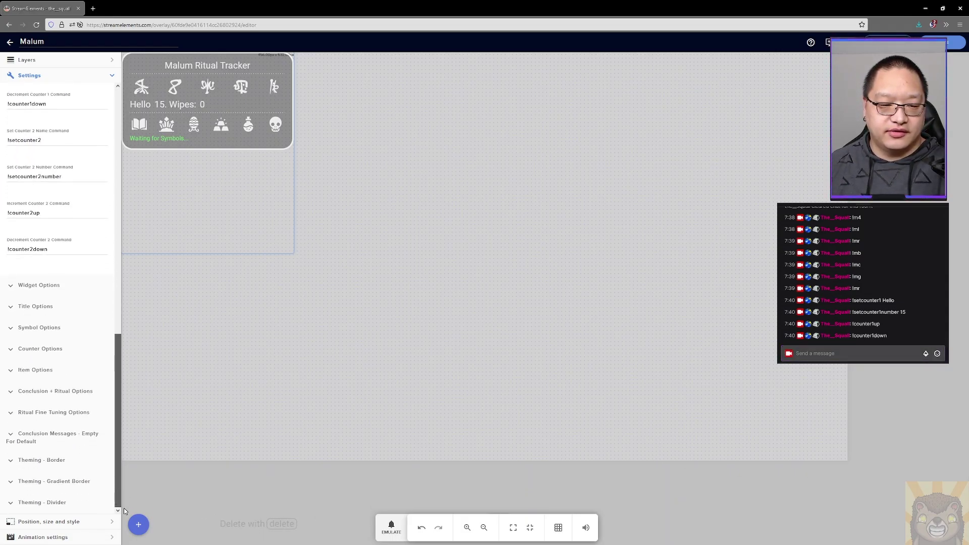
left_click(14, 289)
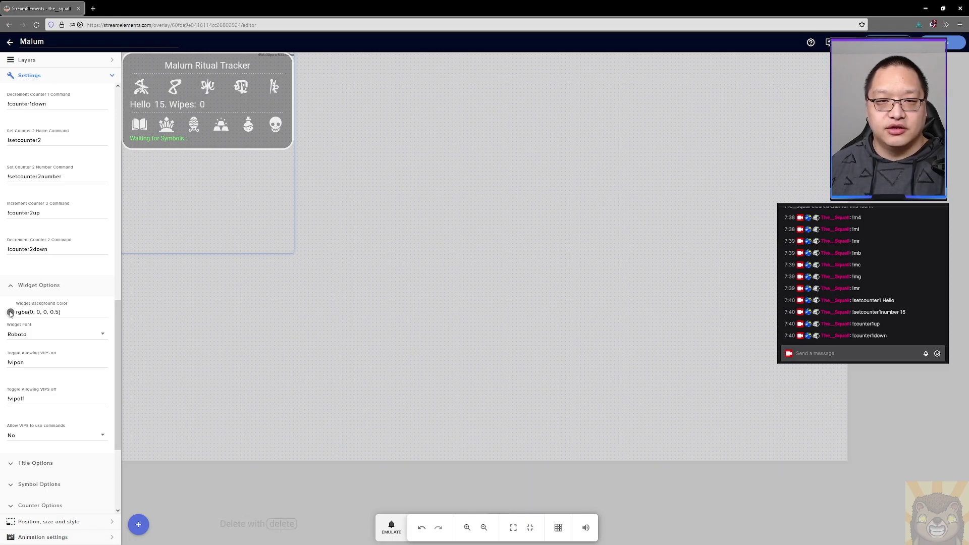
left_click(11, 313)
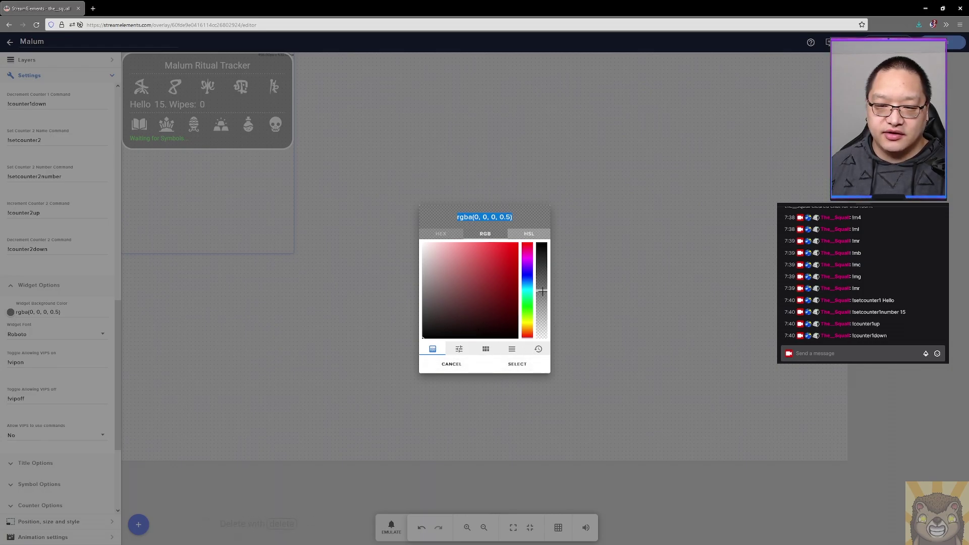
left_click_drag(541, 290, 541, 260)
left_click(523, 365)
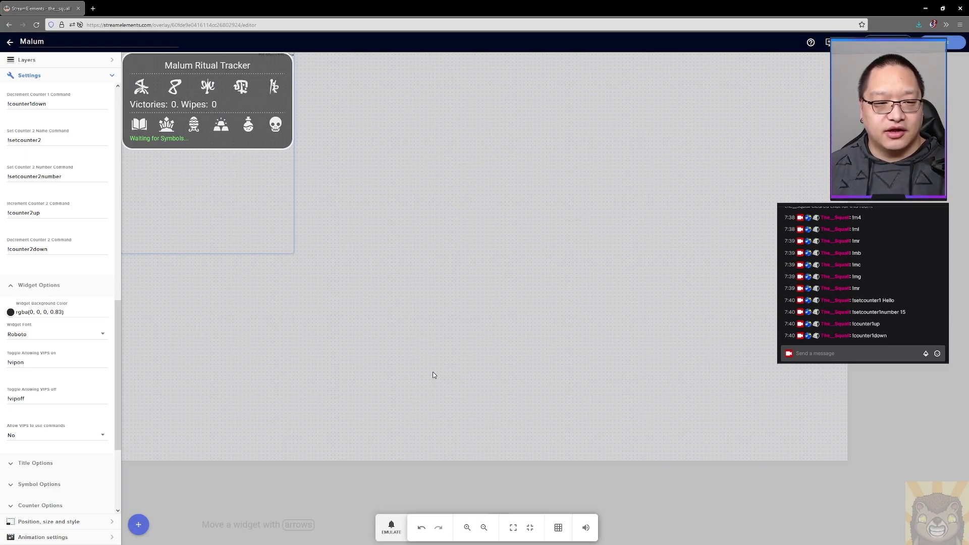
Set the Widget Font to Rambla in the Widget Options and collapse that section
left_click(105, 337)
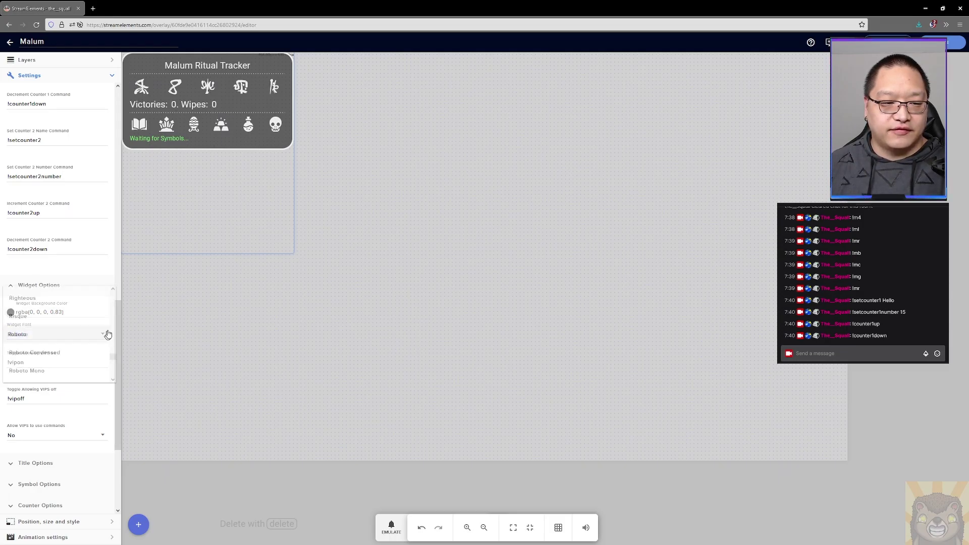
scroll(114, 329, "up", 5)
scroll(115, 324, "up", 2)
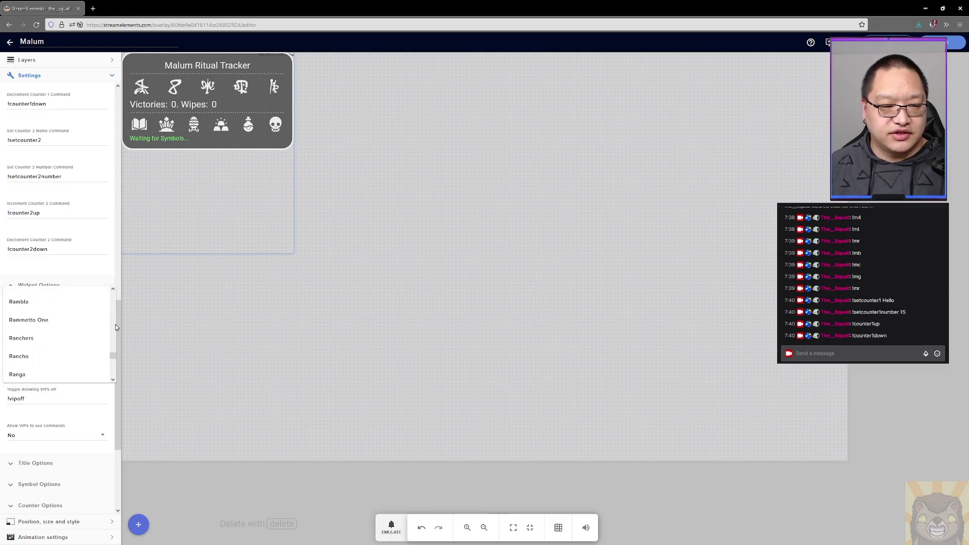
left_click(91, 307)
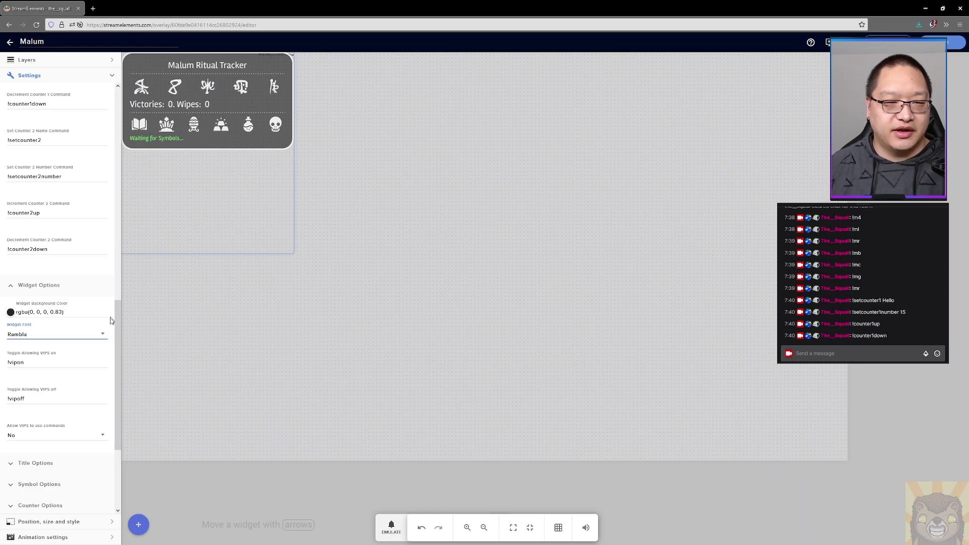
scroll(116, 338, "down", 3)
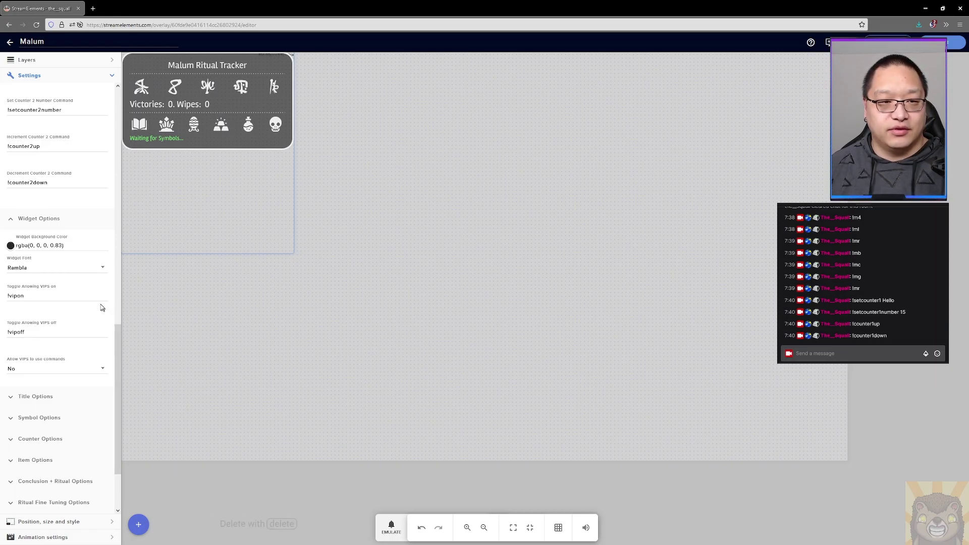
left_click(10, 218)
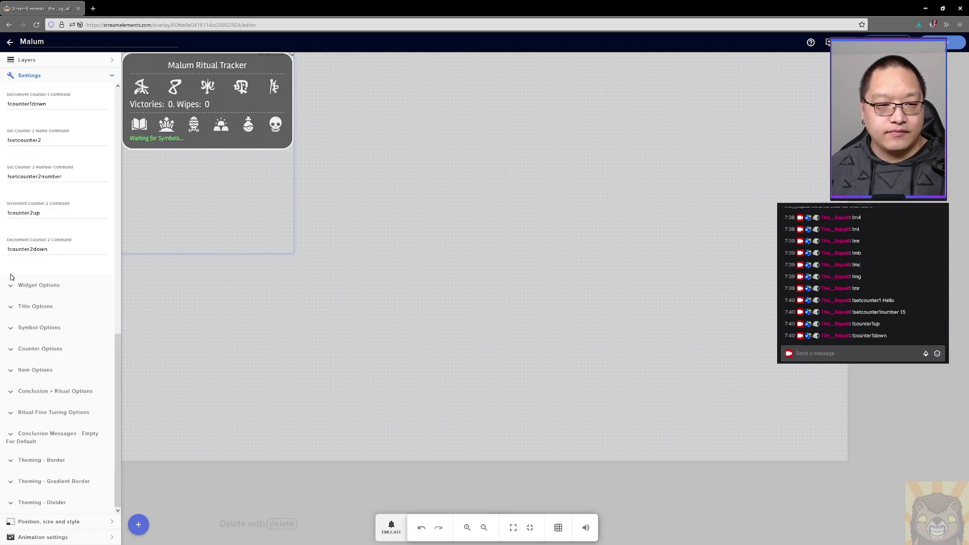
Replace the Title Text in the Title Options with the streamer's channel name
left_click(11, 306)
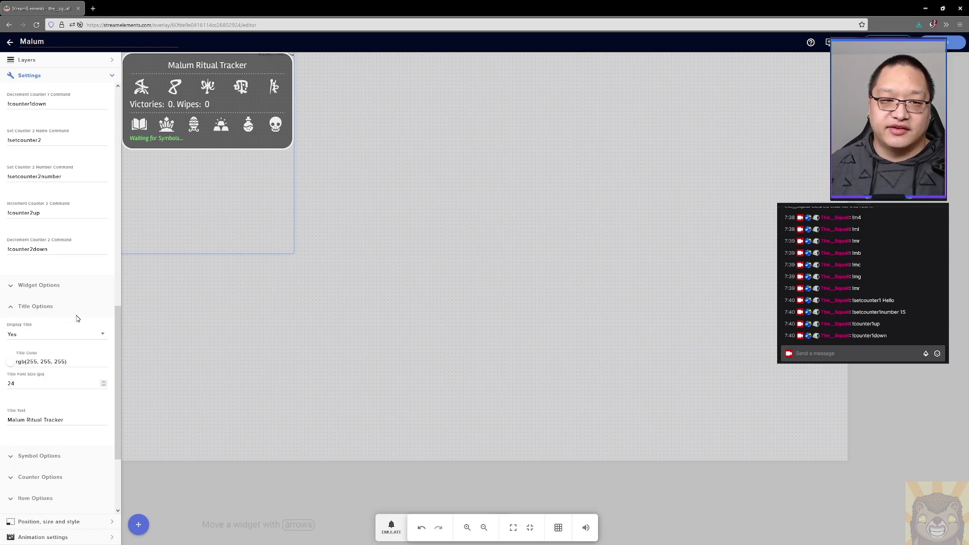
scroll(105, 335, "down", 3)
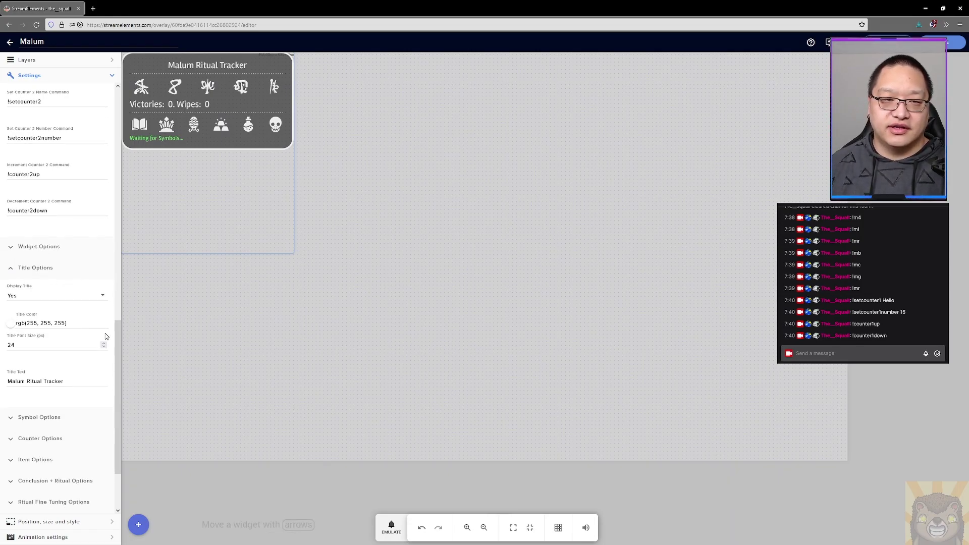
left_click(79, 347)
left_click_drag(79, 347, 11, 345)
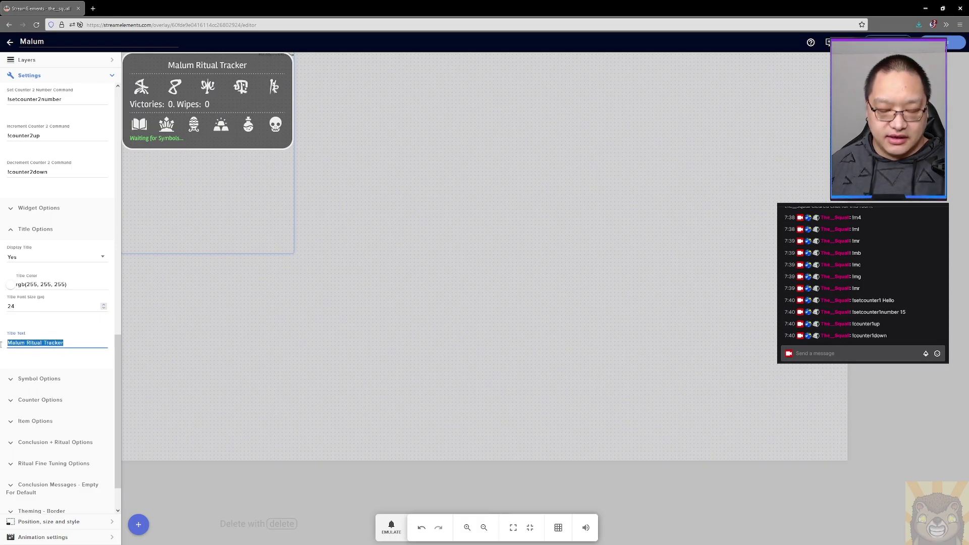
type("The__Squall")
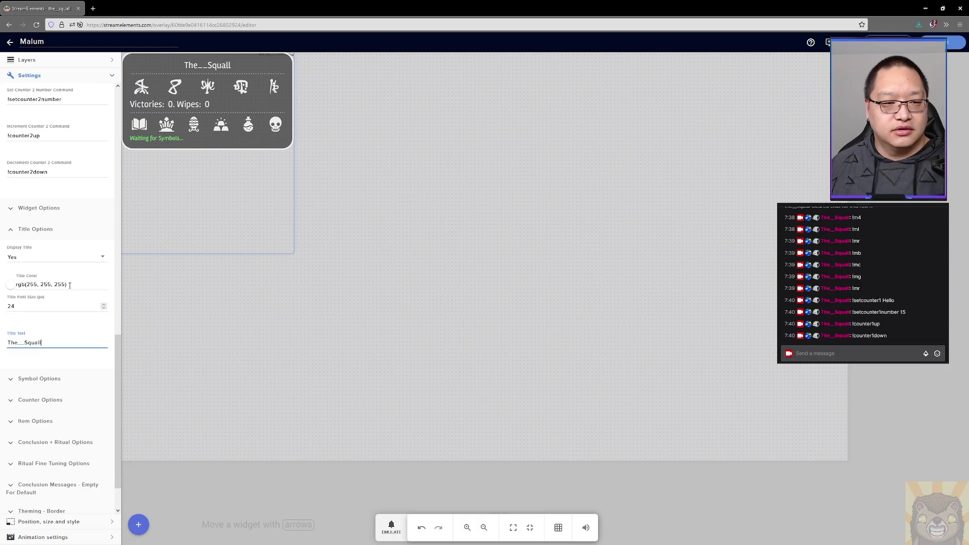
Set the Title Color to rgb(255, 0, 0) and the Title Font Size to 40 px
left_click(11, 284)
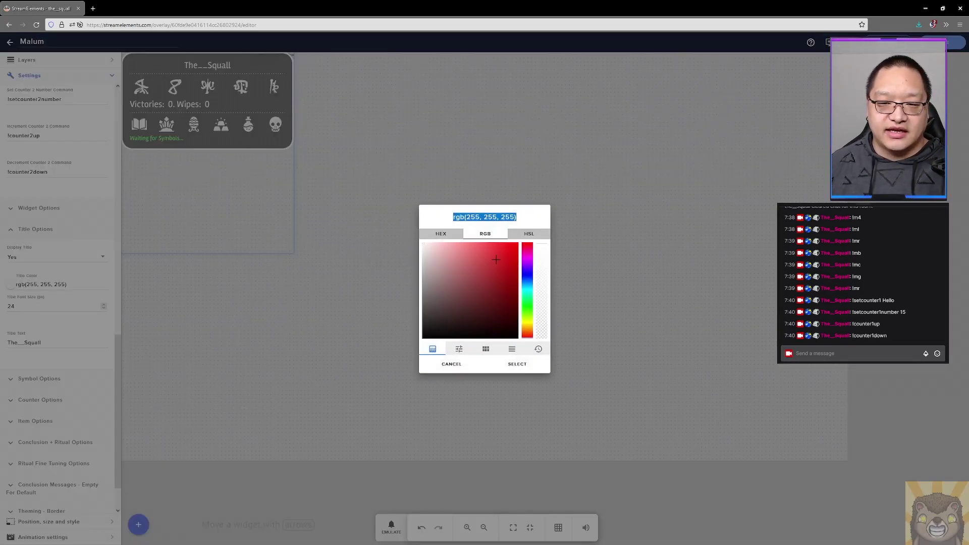
left_click_drag(508, 270, 552, 207)
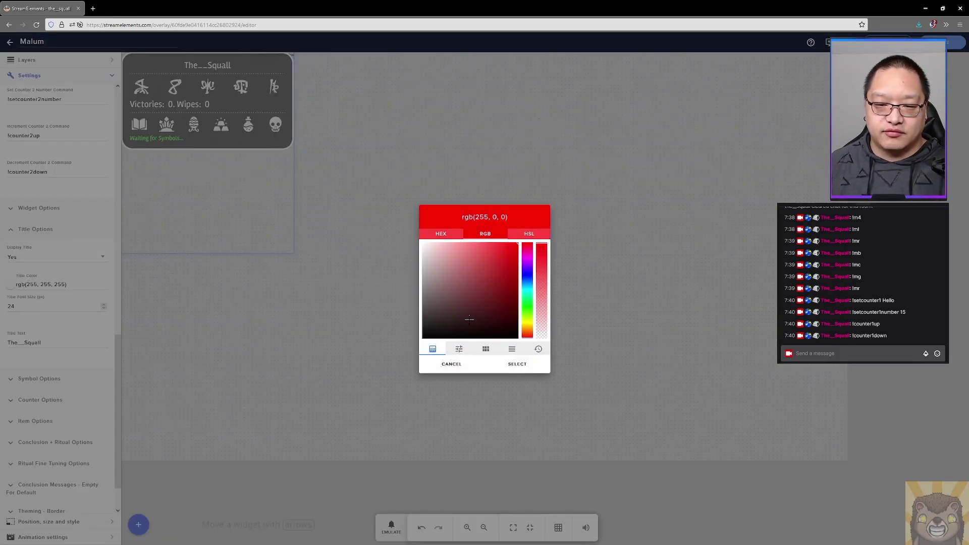
left_click(511, 363)
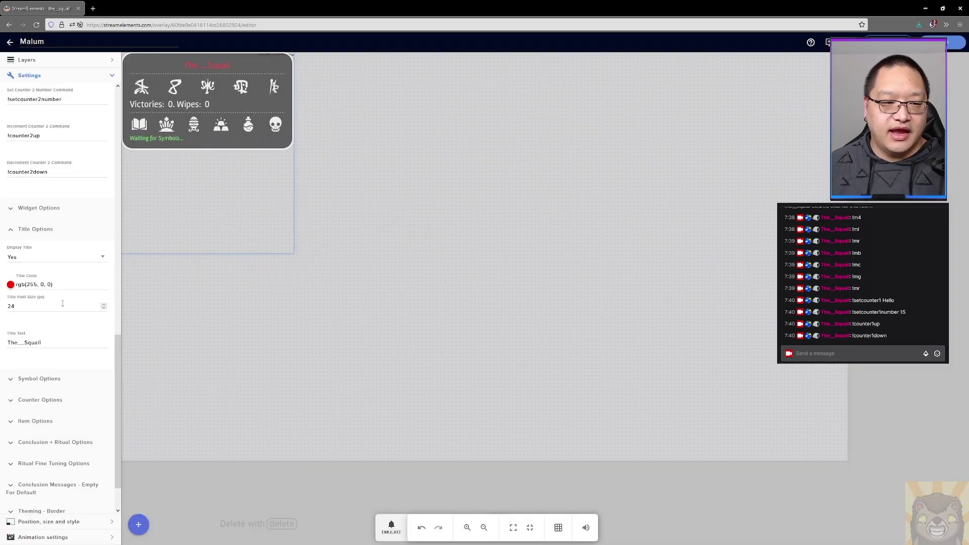
left_click_drag(58, 306, 1, 302)
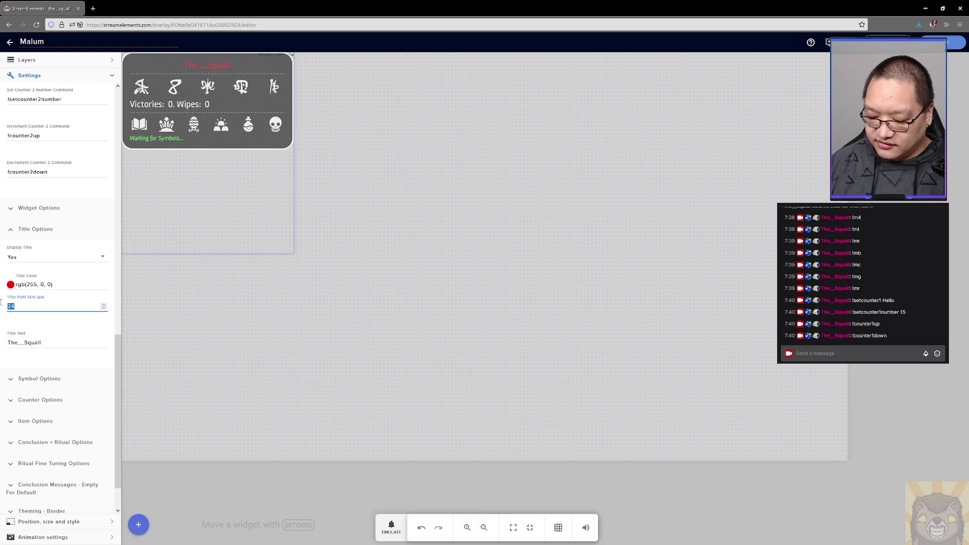
type("40")
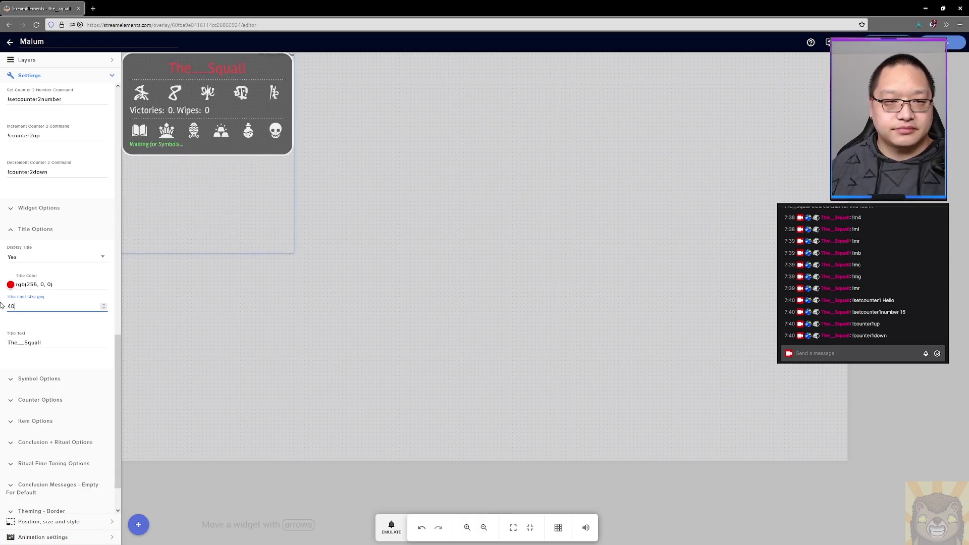
Switch Display Title to No and back to Yes to preview the widget without its title
left_click(101, 261)
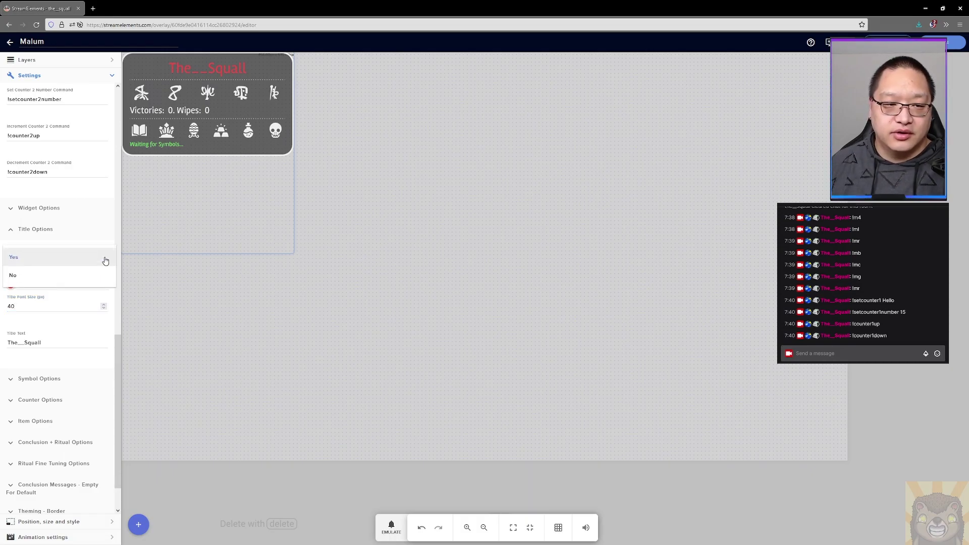
left_click(94, 275)
left_click(103, 258)
left_click(87, 240)
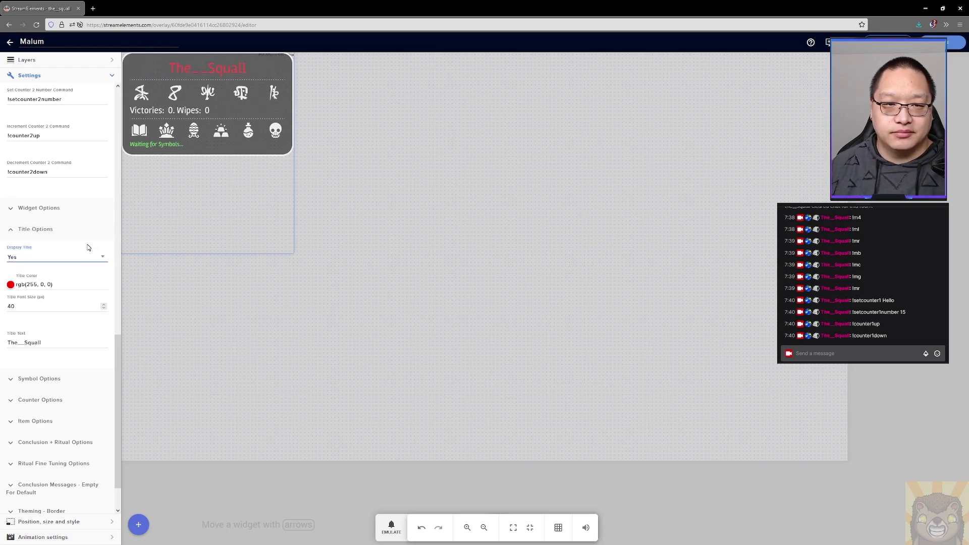
Expand the Symbol Options section of the widget settings
scroll(60, 252, "down", 1)
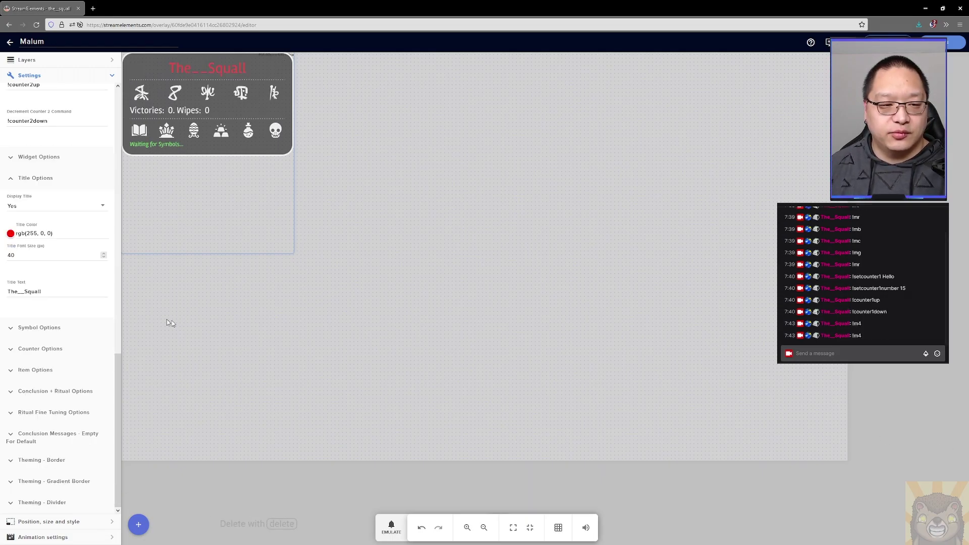
left_click(12, 329)
scroll(26, 303, "down", 5)
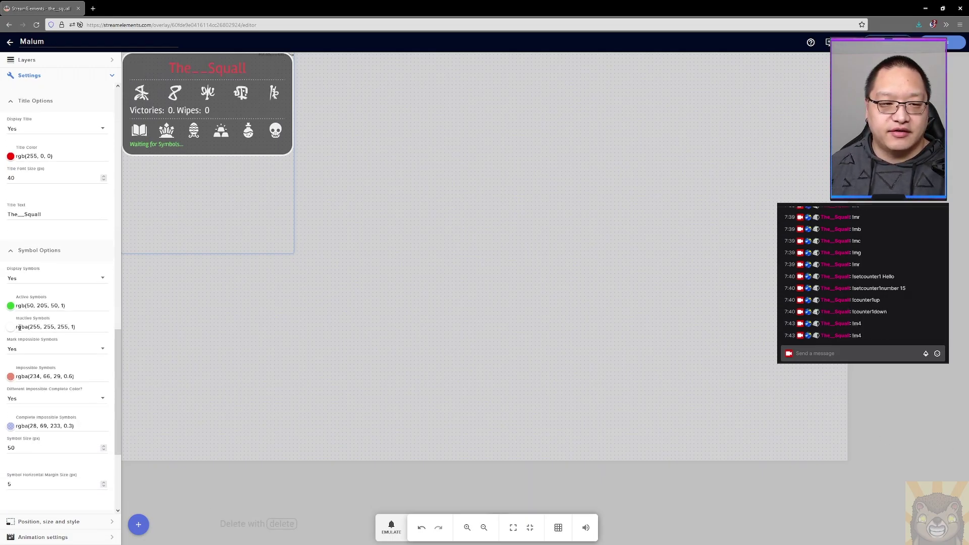
Switch Display Symbols to No and back to Yes to preview the widget without its symbol row
left_click(102, 108)
left_click(94, 121)
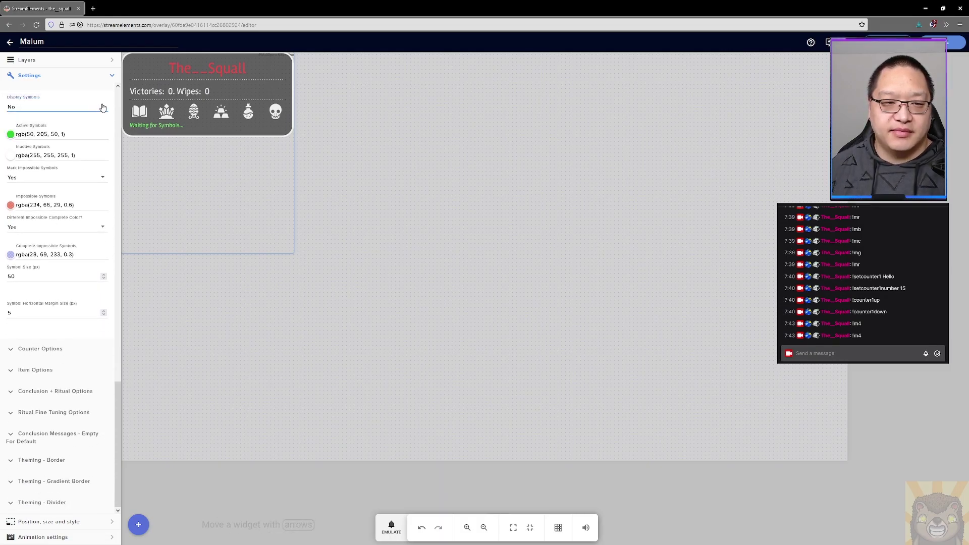
left_click(102, 107)
left_click(91, 92)
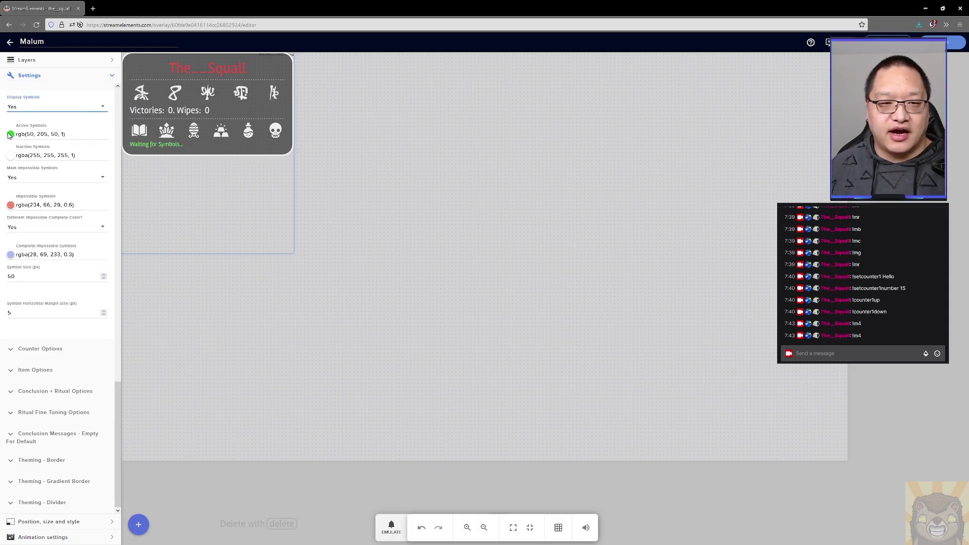
Send !m4 in chat to activate the first symbol and preview the Active Symbols color
left_click(833, 353)
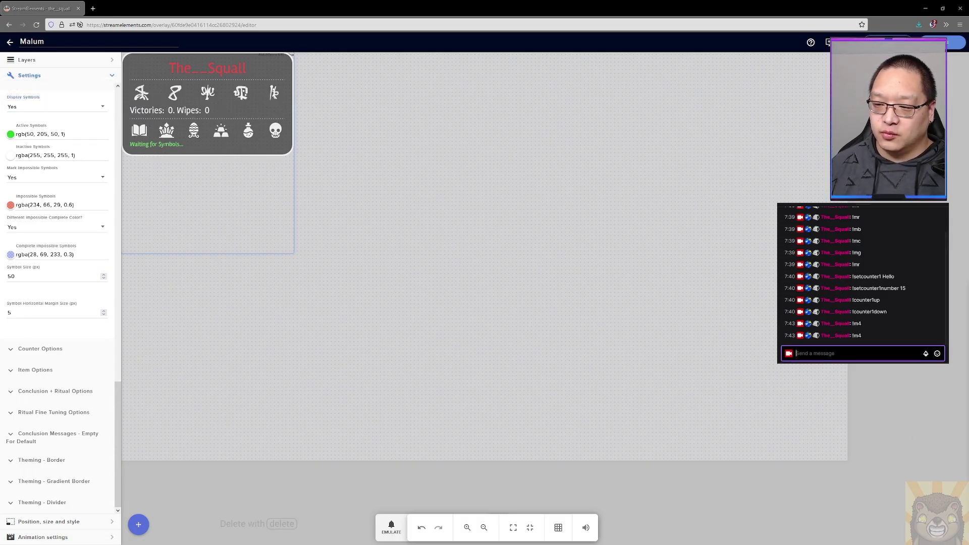
type("!m4")
key("Return")
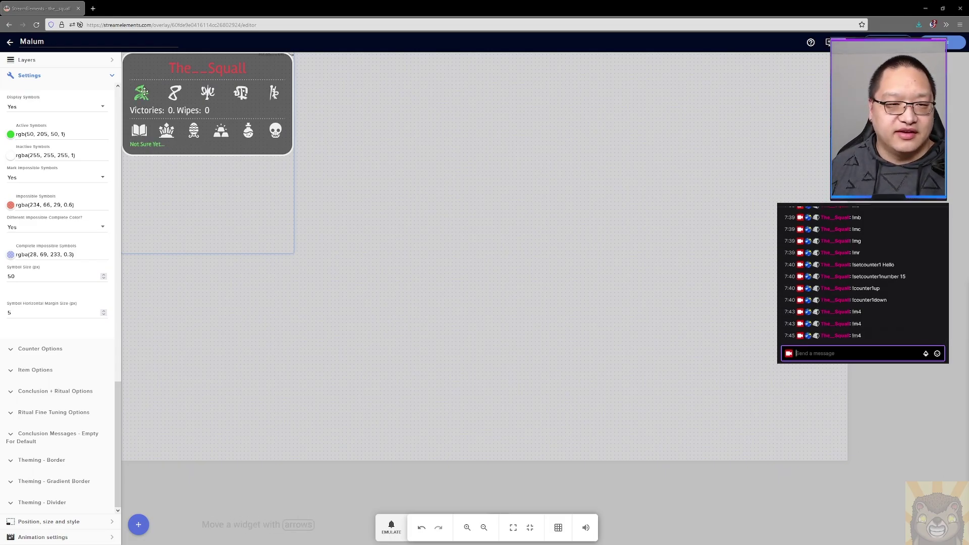
Set the Active Symbols color to rgb(0, 255, 0) and test it by sending !m4 in chat
left_click(10, 134)
left_click_drag(514, 254, 522, 236)
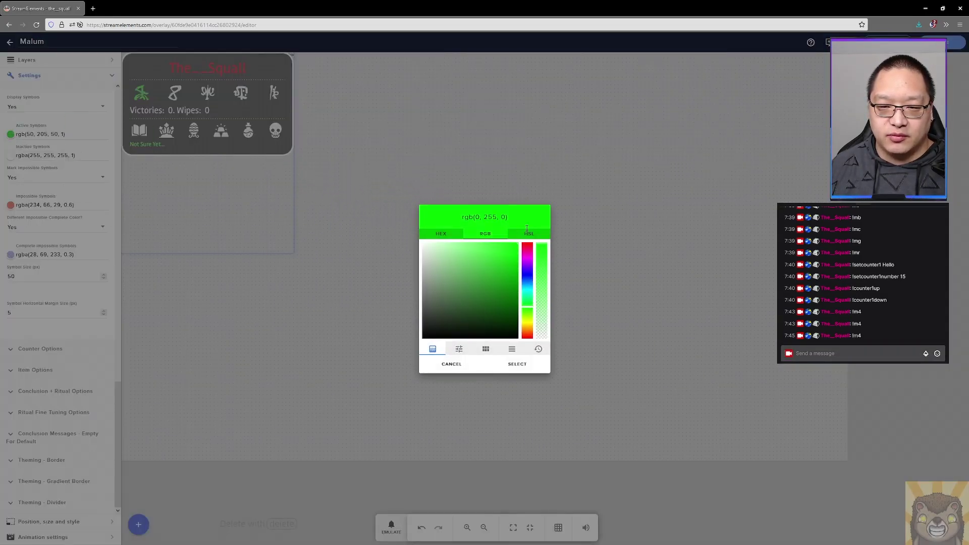
left_click(517, 364)
left_click(838, 353)
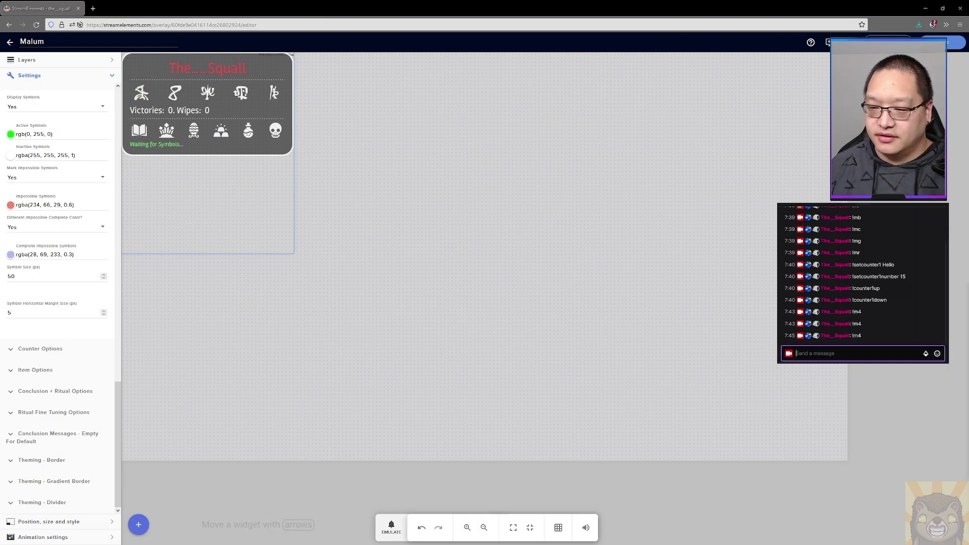
type("!m4")
key("Return")
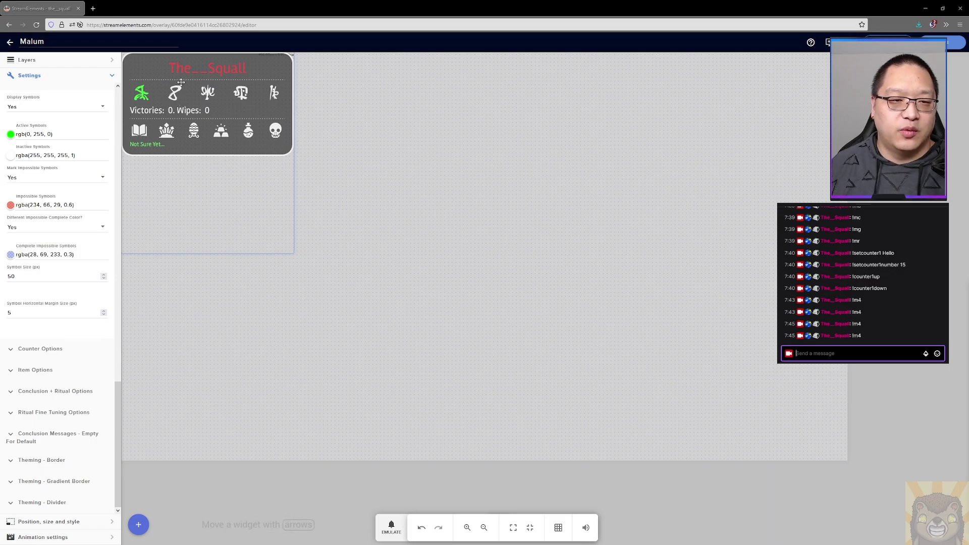
Set the Inactive Symbols color to rgb(1, 0, 0) and test it by sending !m4 in chat
left_click(10, 156)
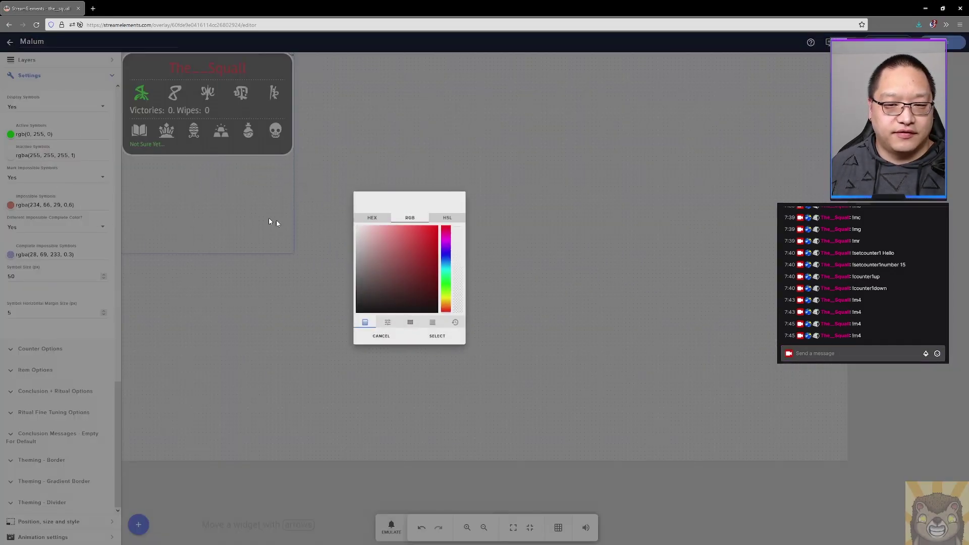
left_click(523, 365)
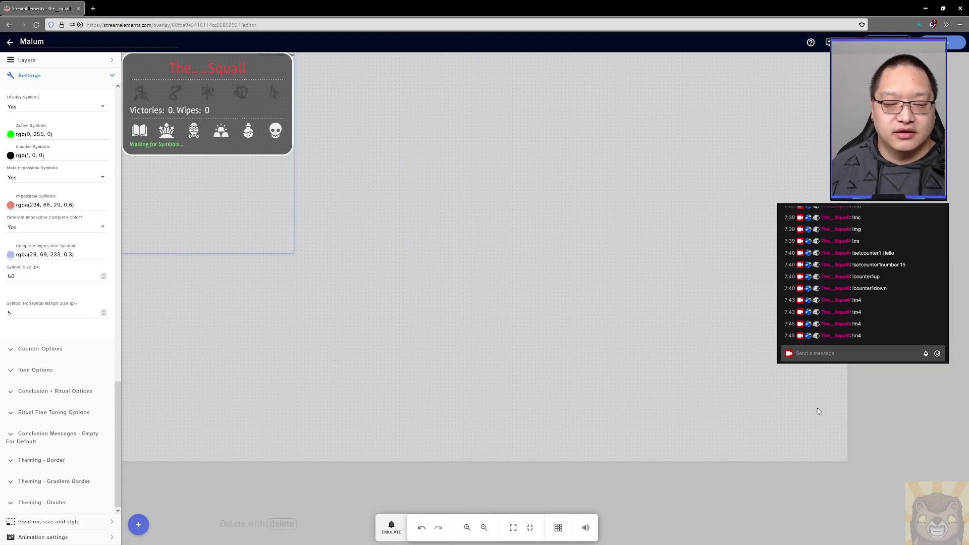
left_click(853, 353)
type("!")
key("BackSpace")
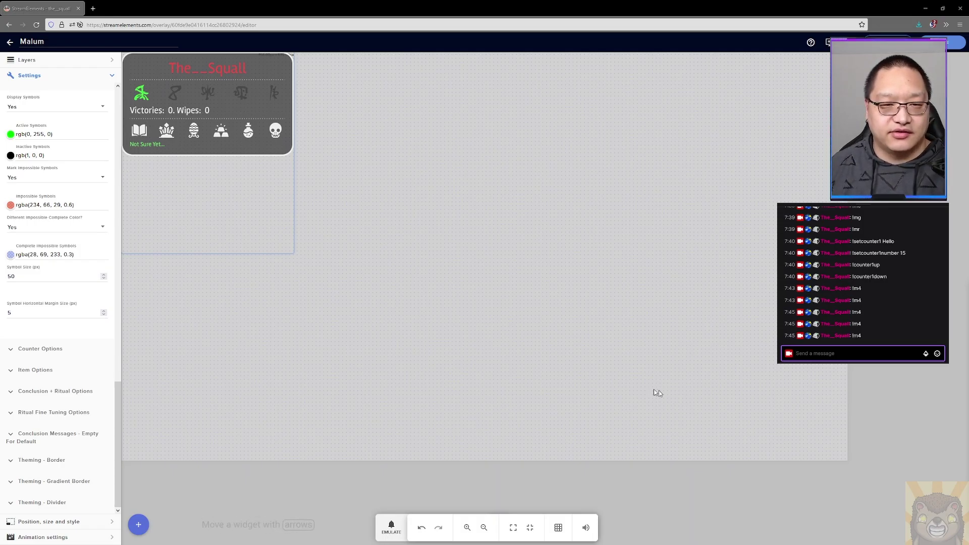
Send !ms and !ml in chat to preview the Impossible and Complete Impossible symbol colors
type("!")
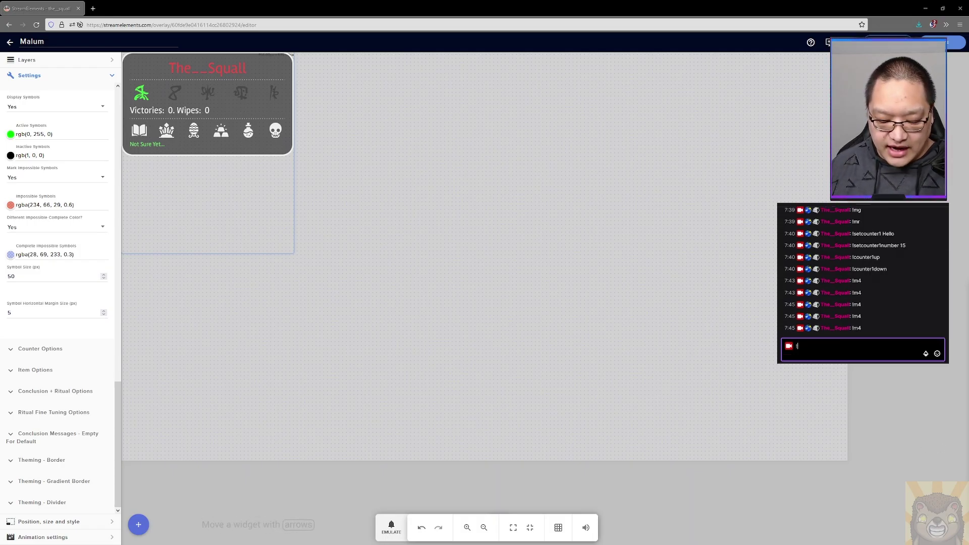
type("ms")
key("Return")
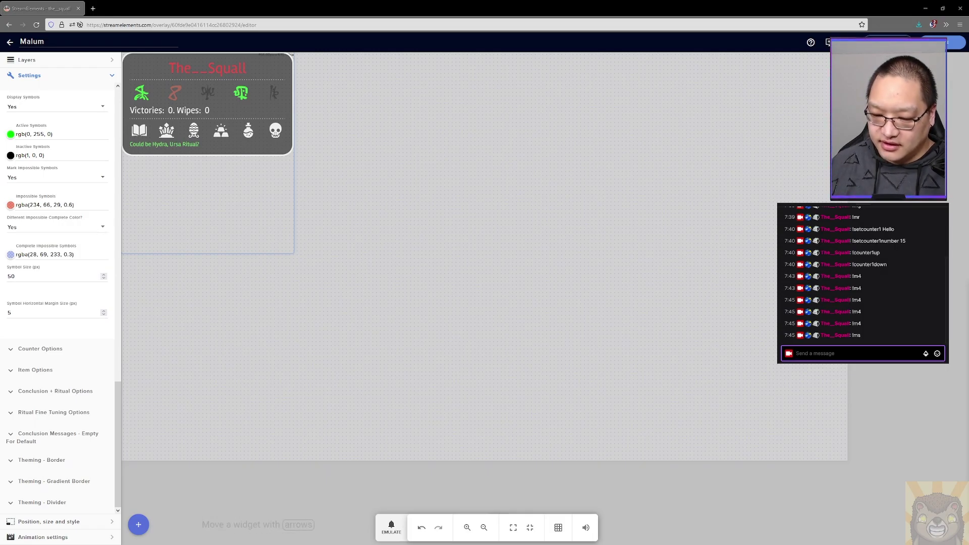
type("!ml")
key("Return")
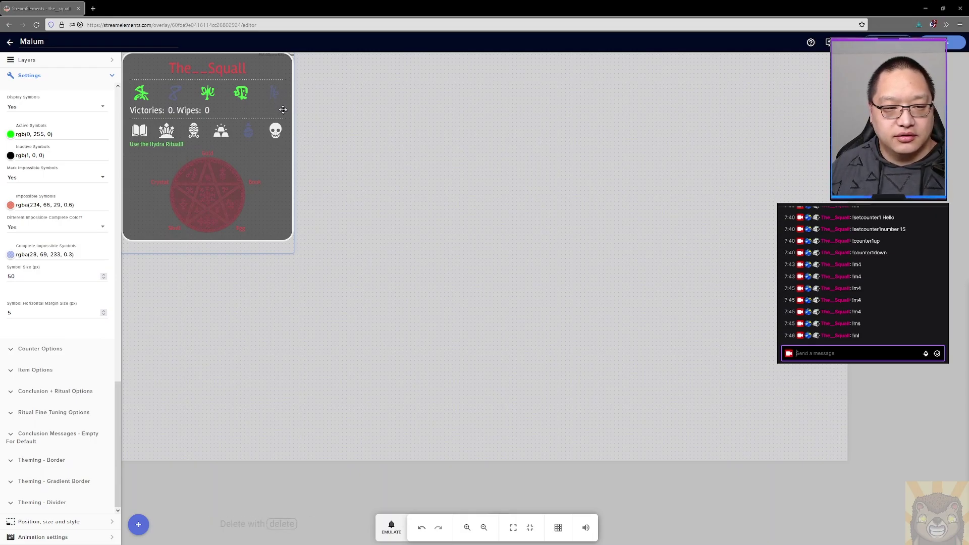
Try a Symbol Size of 75 px and settle on 70 px
left_click_drag(43, 279, 1, 282)
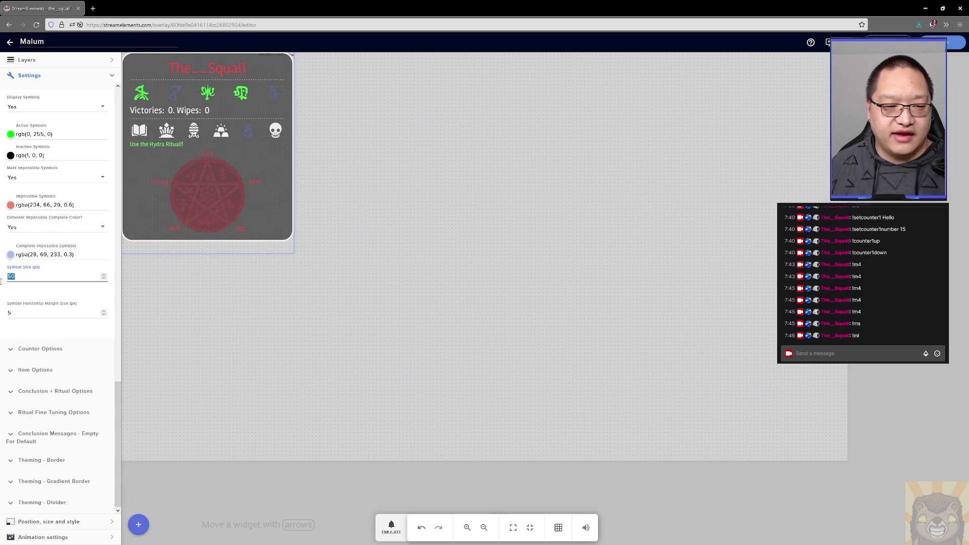
type("75")
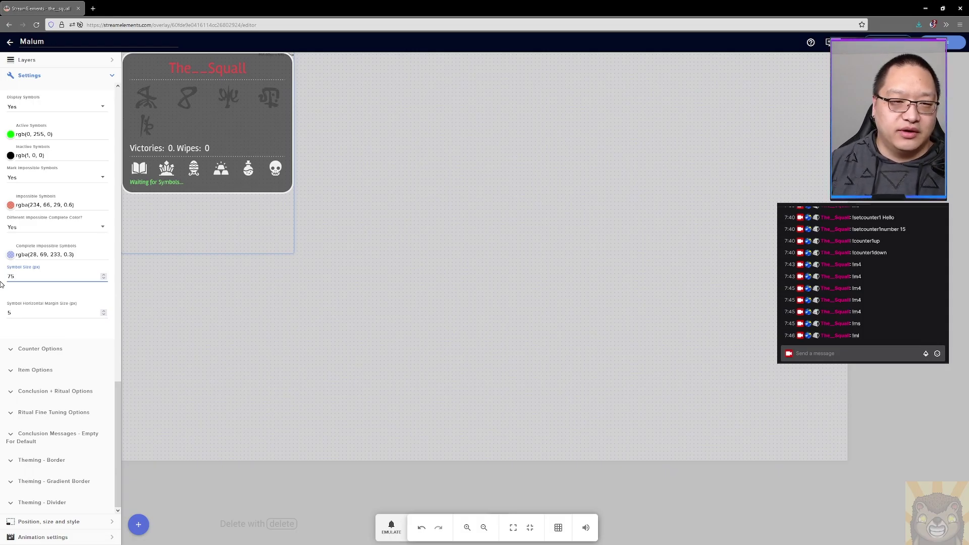
key("BackSpace")
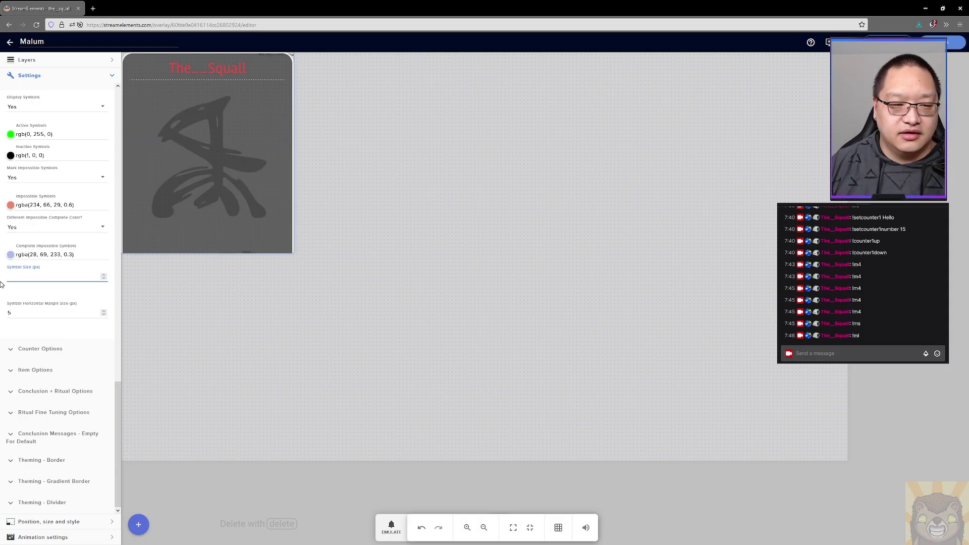
type("0")
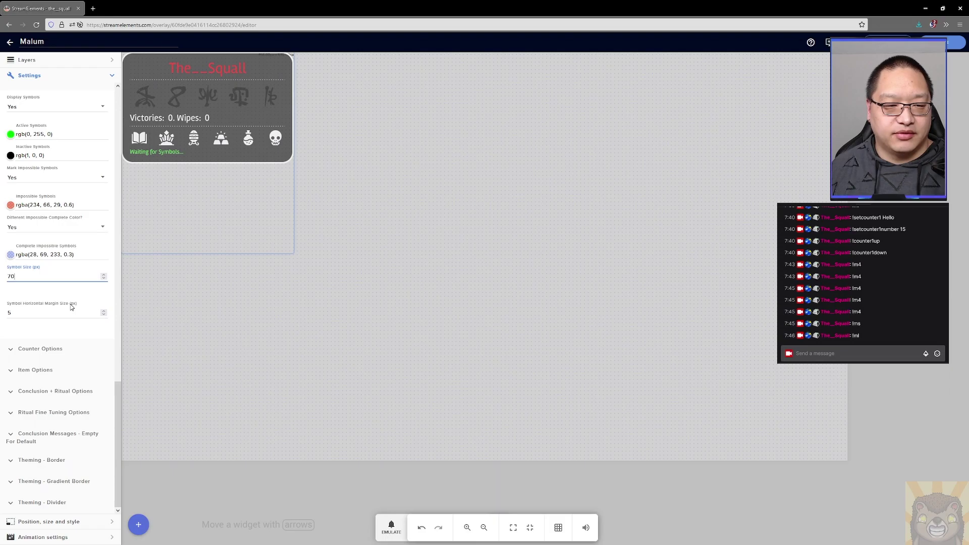
In Counter Options, switch Display Counters to No to preview the widget, and set it back to Yes
left_click(15, 349)
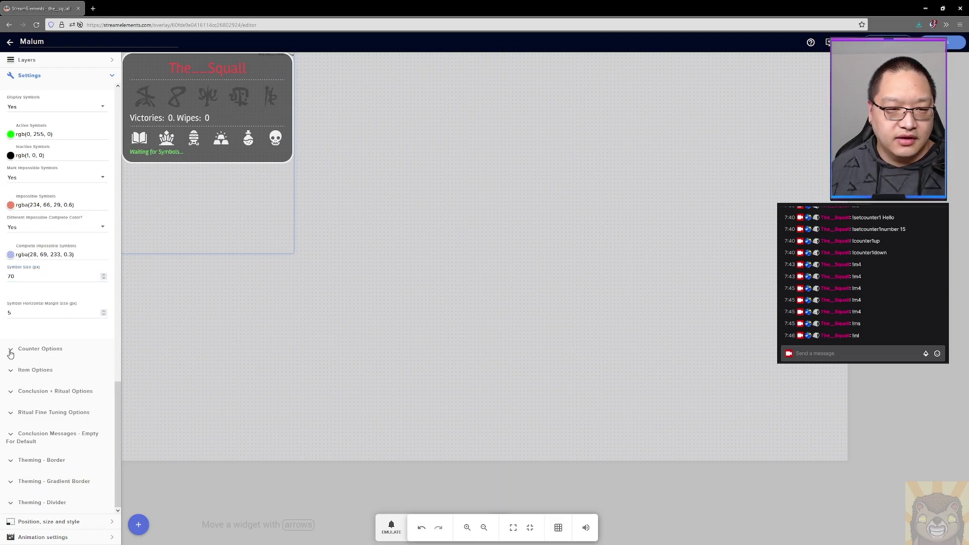
scroll(31, 345, "down", 3)
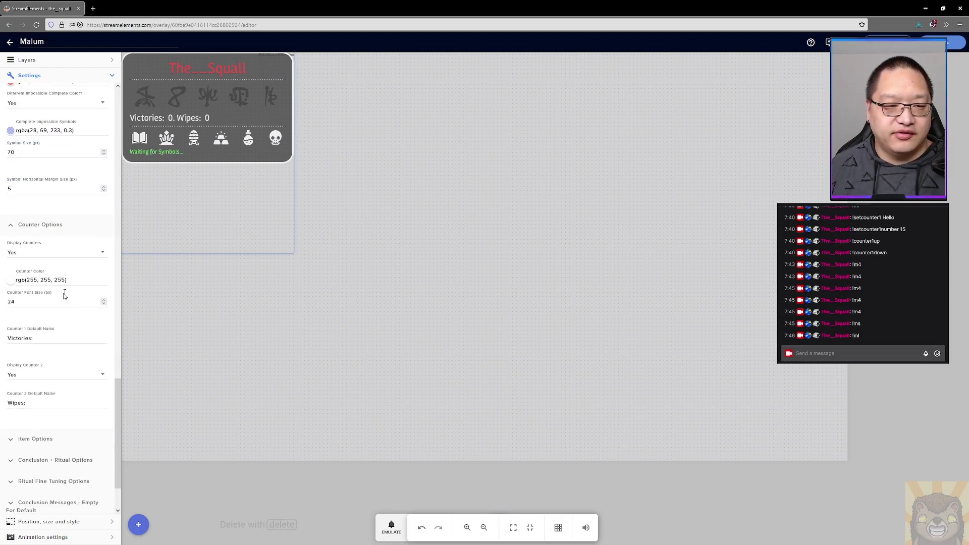
left_click(99, 226)
left_click(85, 241)
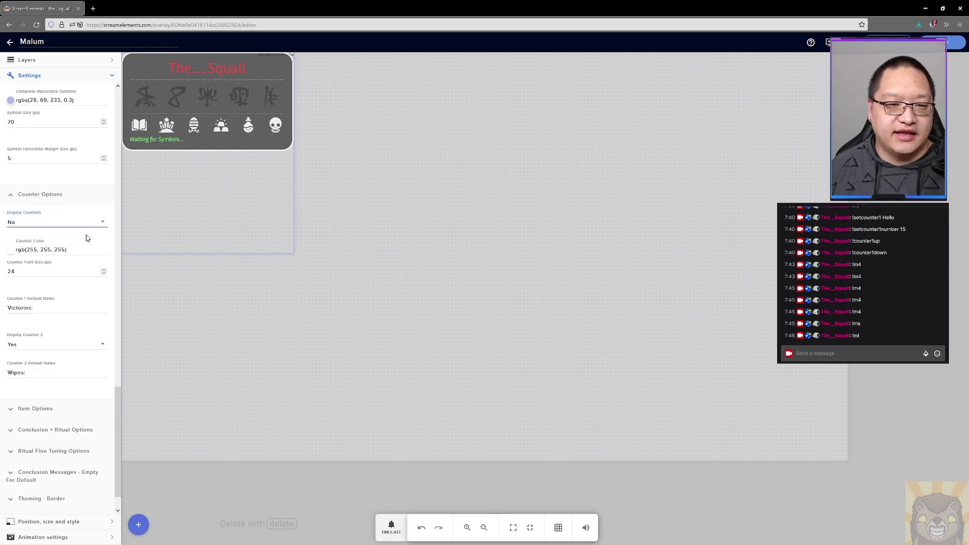
left_click(96, 228)
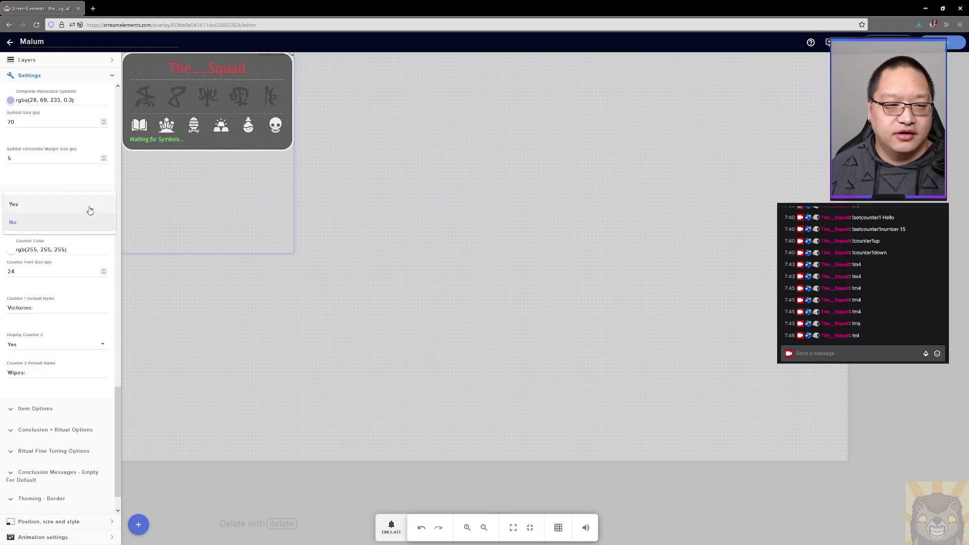
left_click(83, 204)
Set the Counter Font Size to 30 px and change the Counter 1 Default Name to "Wins:"
left_click(73, 249)
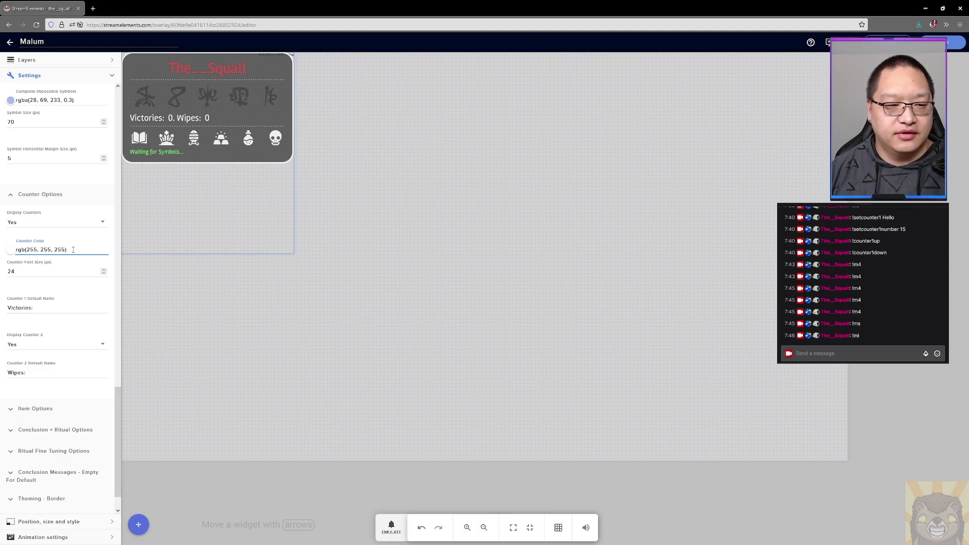
double_click(49, 271)
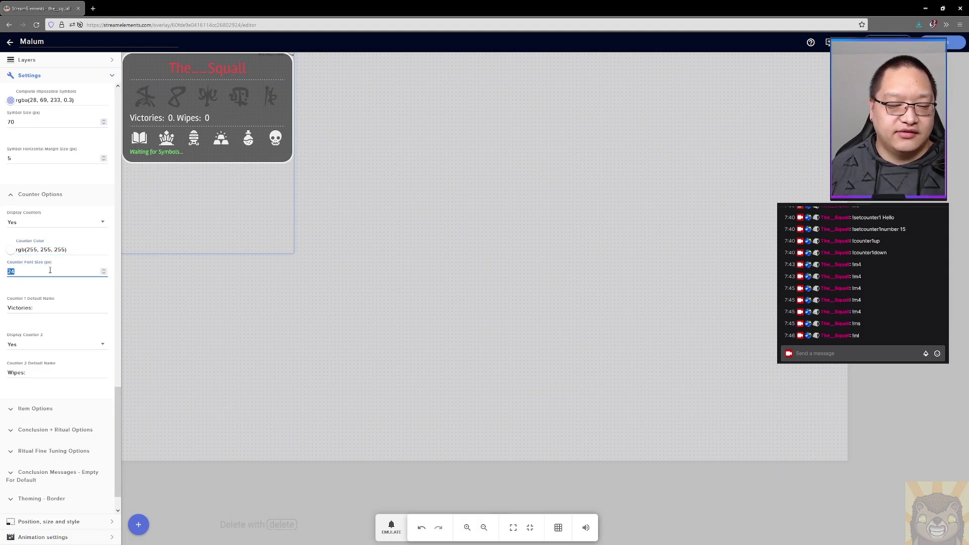
type("30")
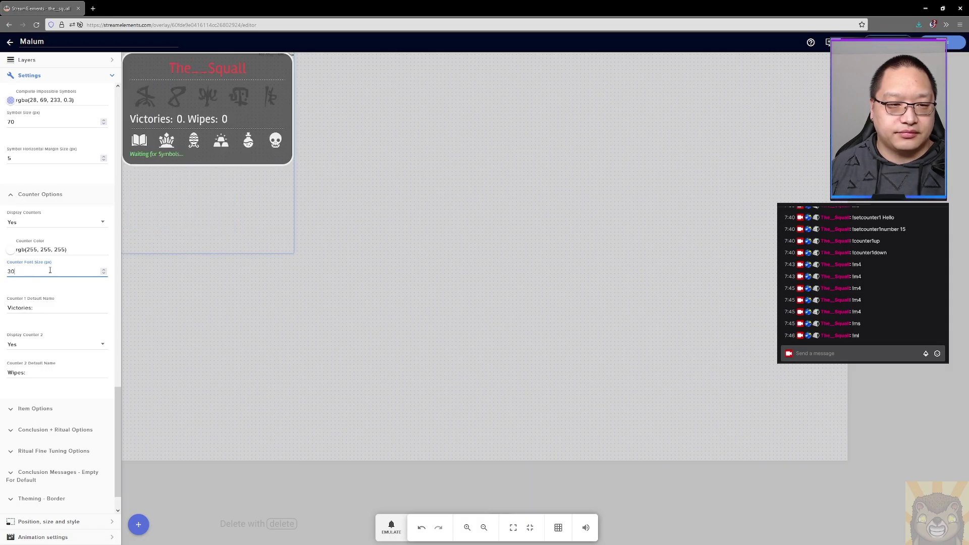
left_click(55, 307)
triple_click(28, 311)
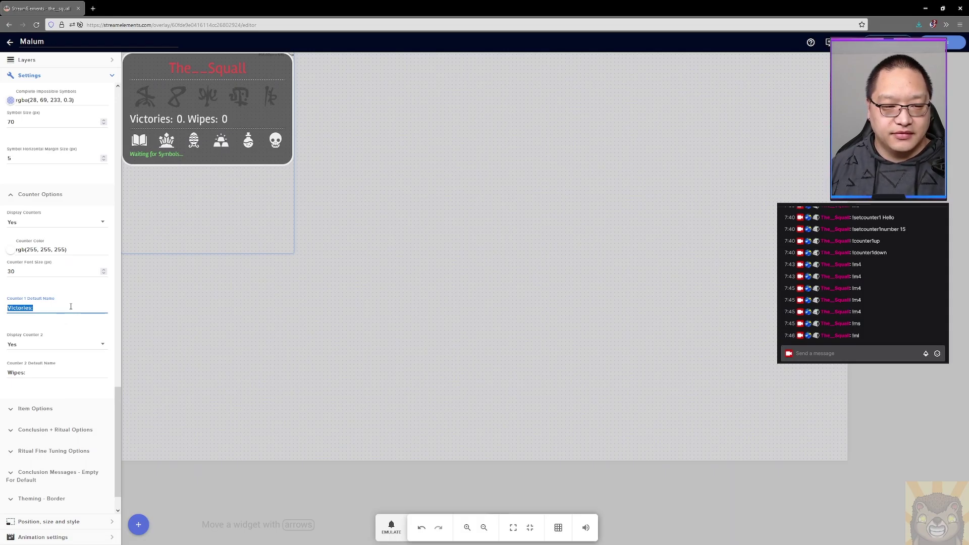
type("Wins:")
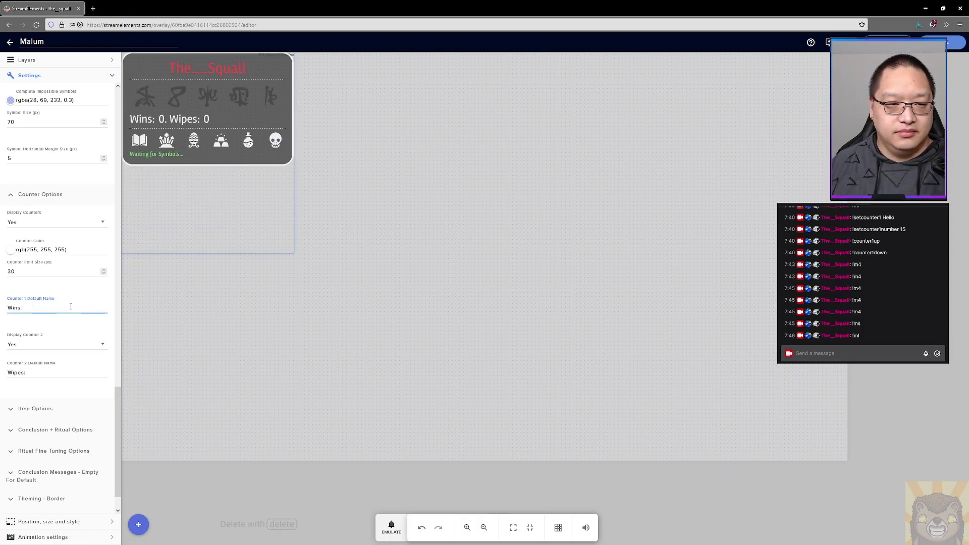
Switch Display Counter 2 to No and back to Yes, and change the Counter 2 Default Name to "Losses:"
left_click(102, 344)
left_click(88, 362)
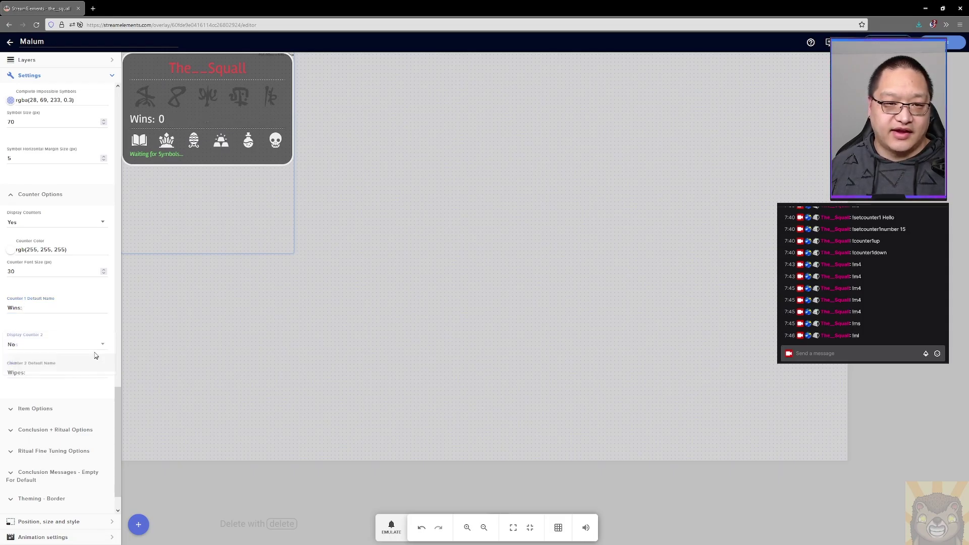
left_click(101, 347)
left_click(95, 327)
left_click_drag(45, 373, 1, 363)
type("Losses:")
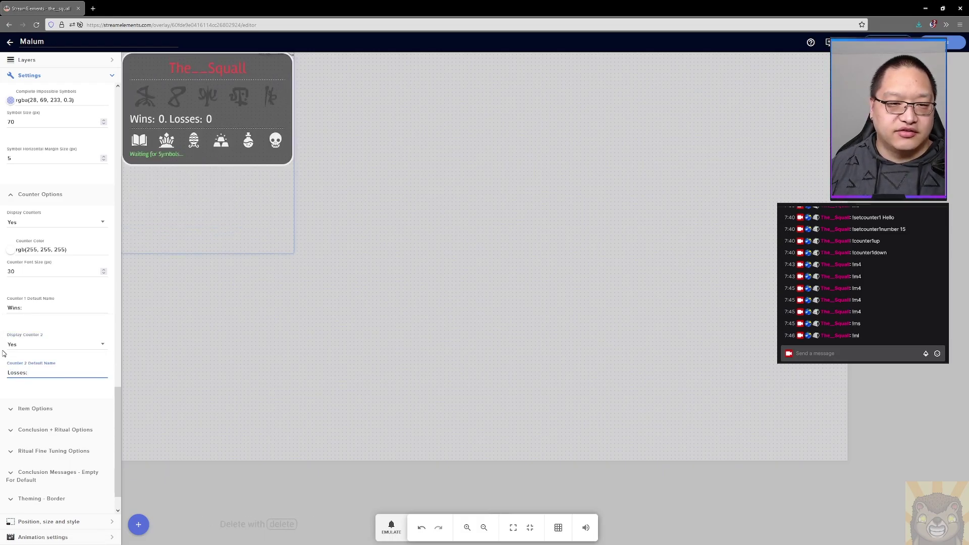
In Item Options, switch Display Items to No to preview the widget, and set it back to Yes
scroll(40, 352, "down", 1)
scroll(39, 351, "down", 1)
left_click(35, 370)
scroll(40, 352, "down", 2)
scroll(40, 352, "down", 1)
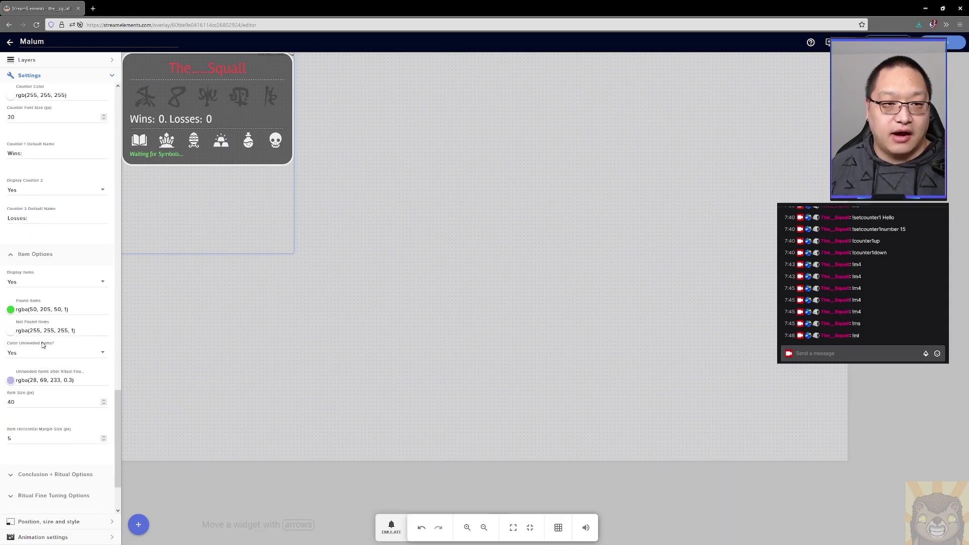
left_click(105, 281)
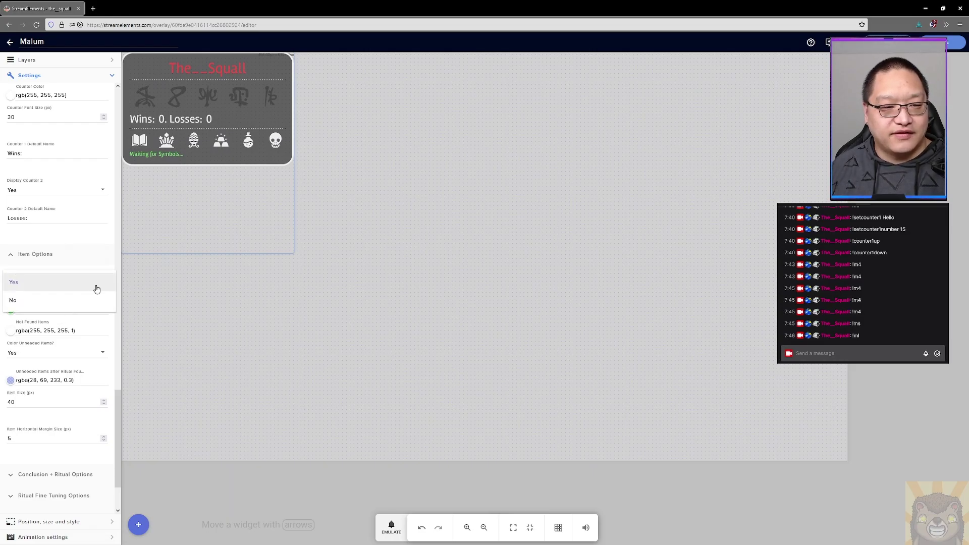
left_click(98, 298)
left_click(102, 286)
left_click(88, 263)
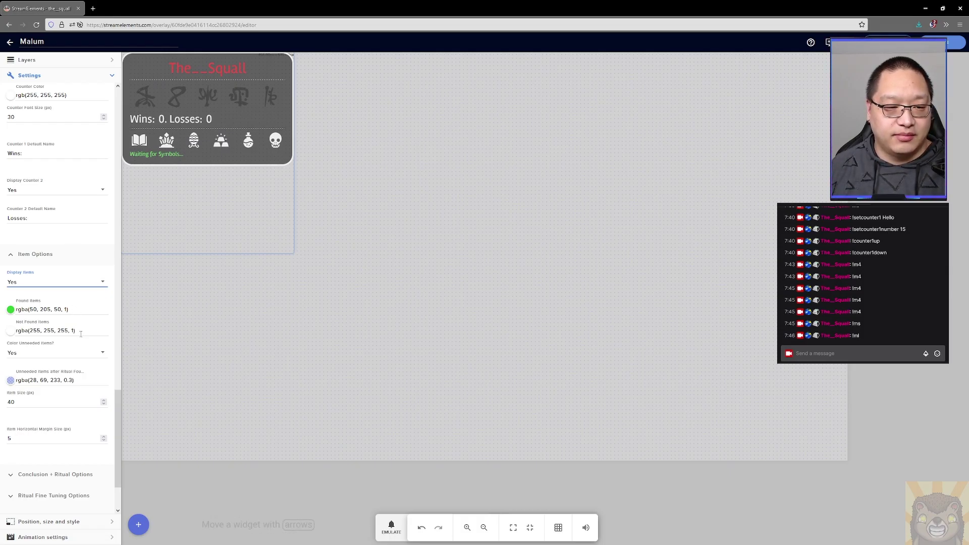
Try Item Sizes of 50 and 60 px for the ritual items and settle on 50 px
scroll(90, 322, "down", 1)
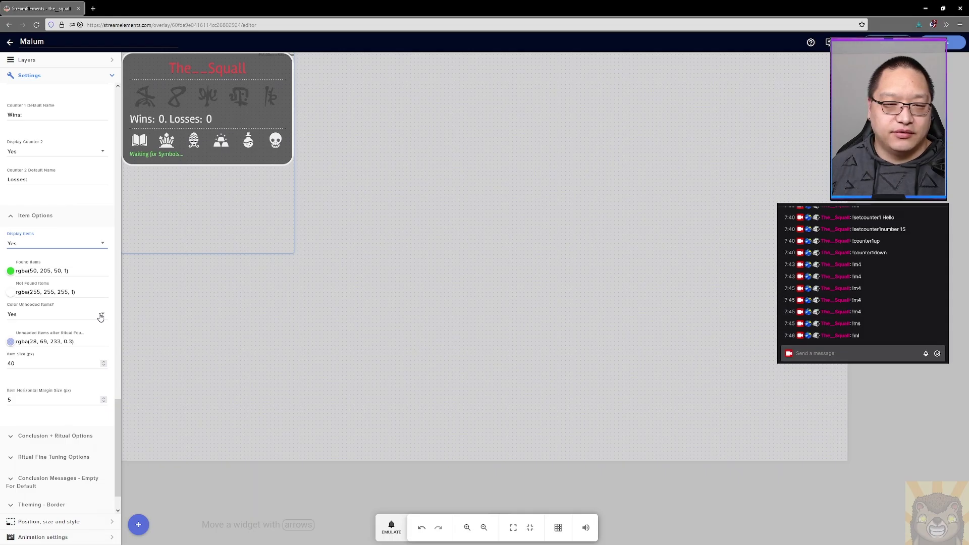
scroll(101, 317, "down", 1)
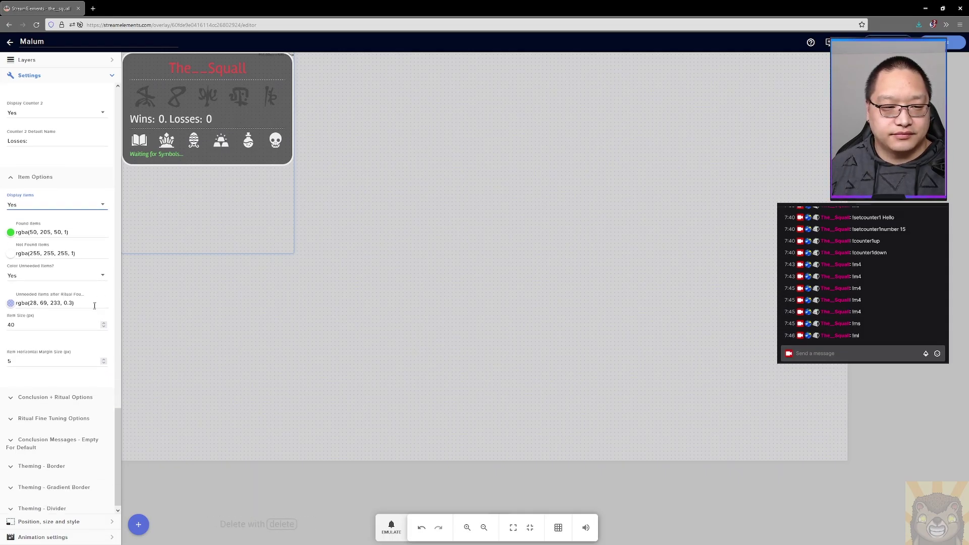
left_click_drag(90, 323, 2, 327)
type("50")
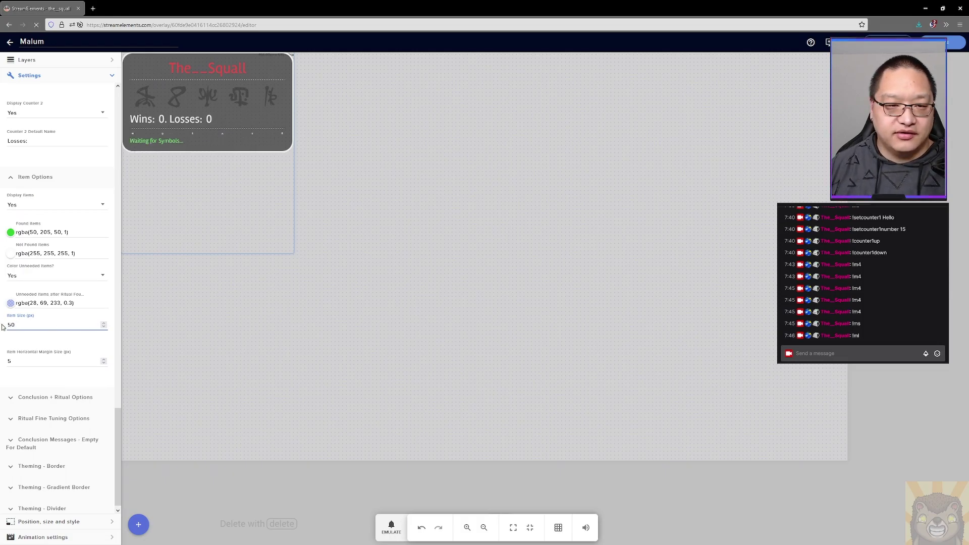
key("BackSpace")
key("BackSpace")
type("60")
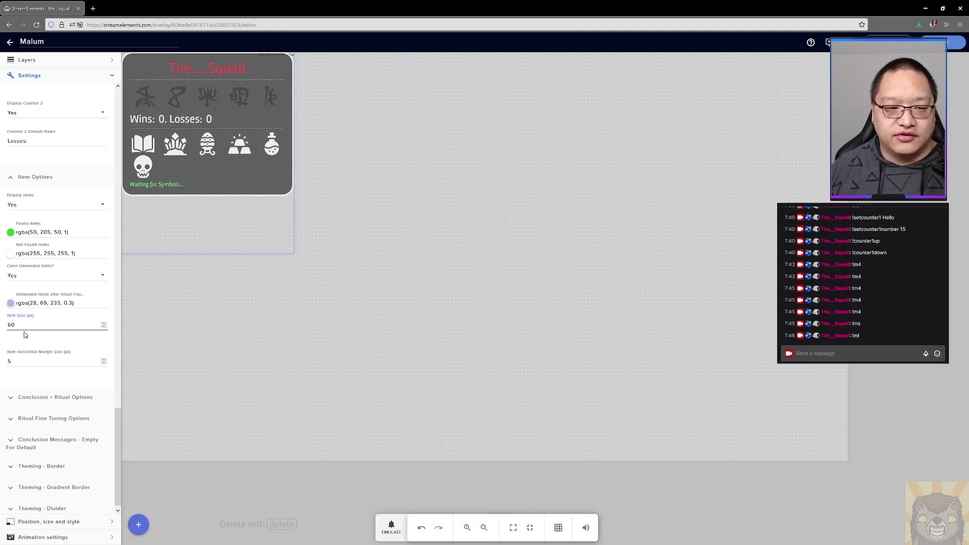
key("BackSpace")
key("BackSpace")
type("50")
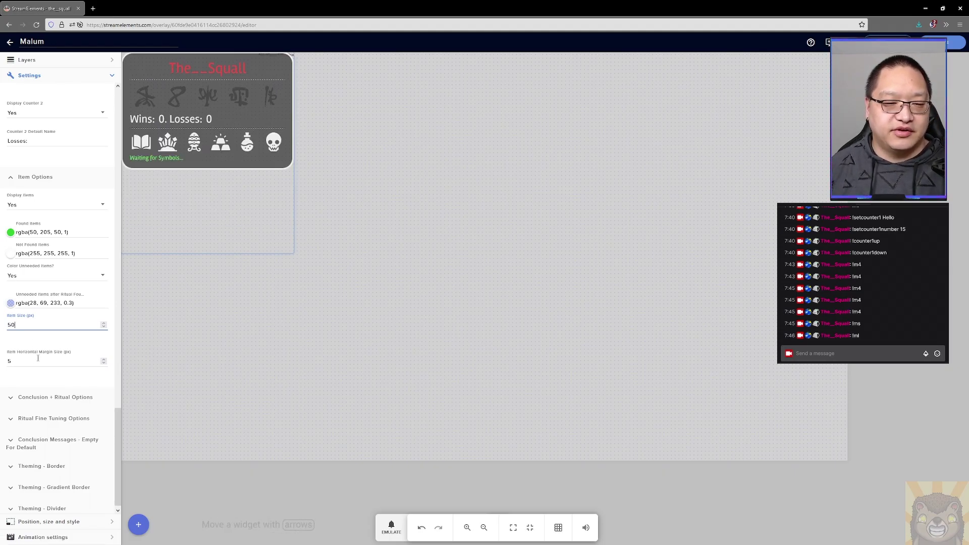
In Conclusion + Ritual Options, switch Display Conclusion to No and set it back to Yes
scroll(38, 358, "down", 1)
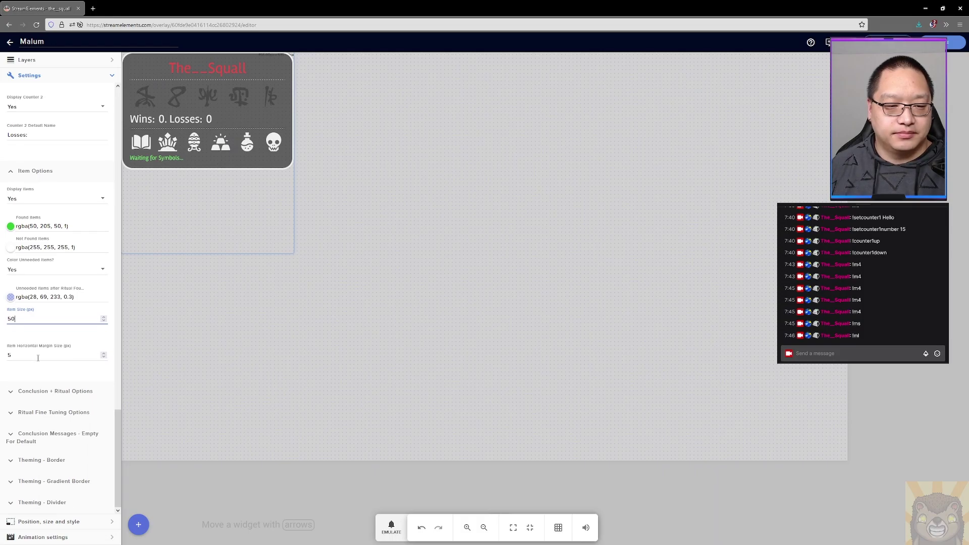
left_click(12, 394)
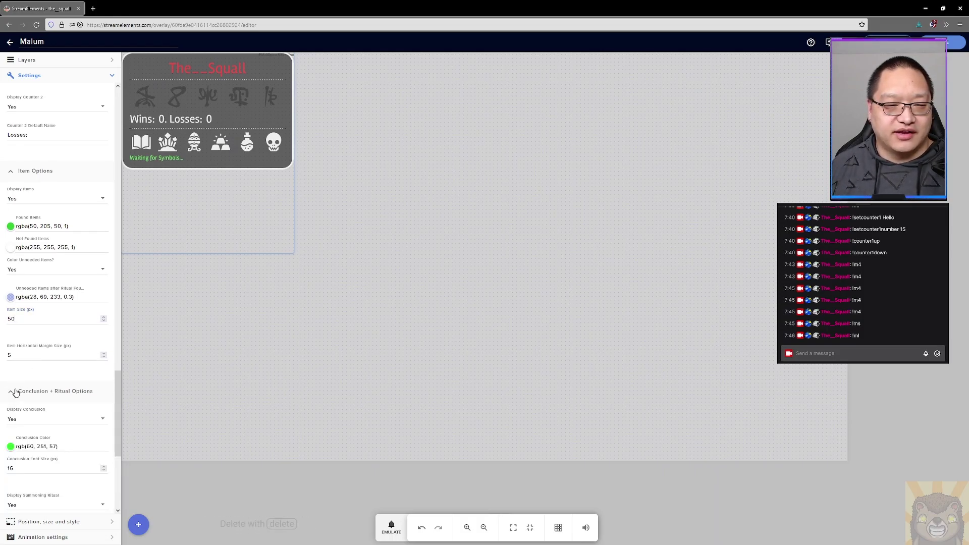
scroll(44, 377, "down", 2)
scroll(46, 374, "down", 1)
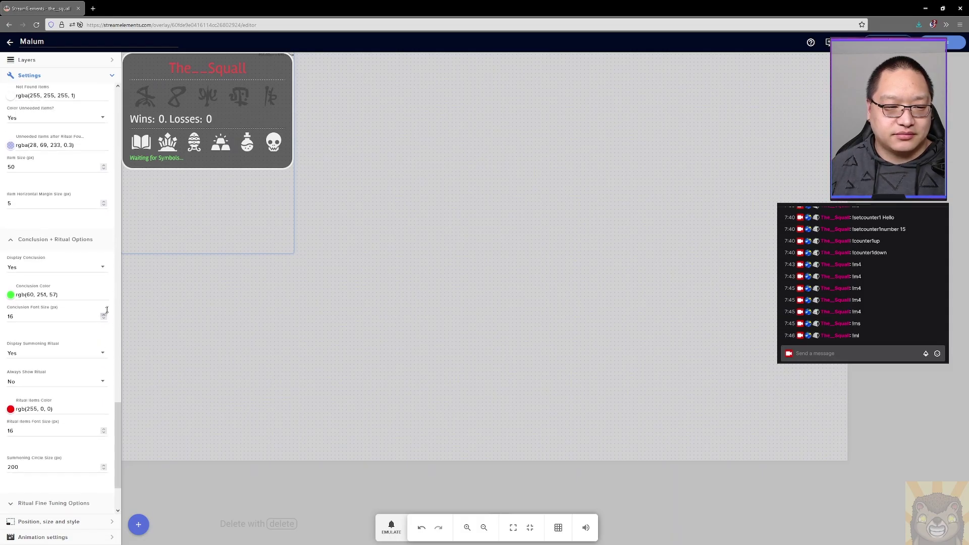
left_click(103, 264)
left_click(92, 283)
left_click(102, 264)
left_click(73, 254)
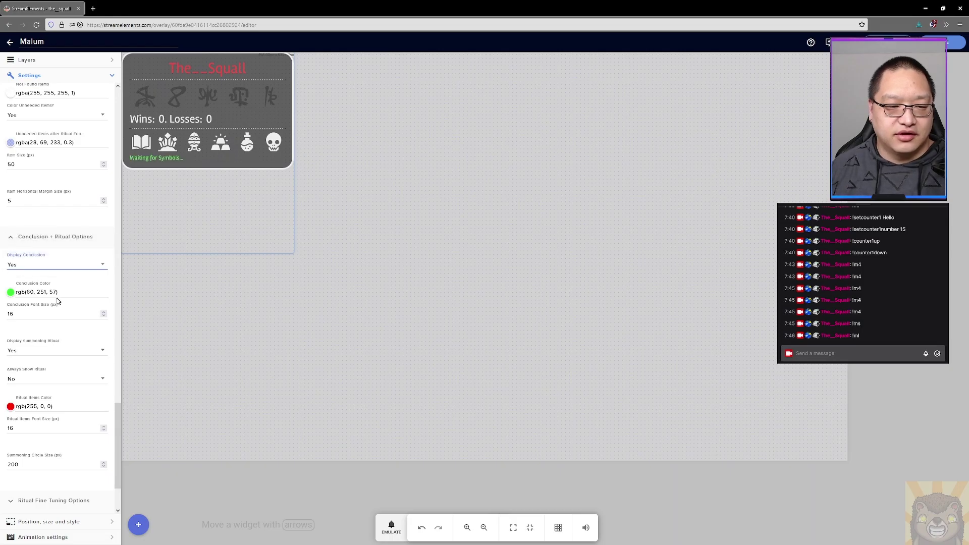
Change the Conclusion Color to pure red, rgb(255, 0, 0)
left_click(10, 292)
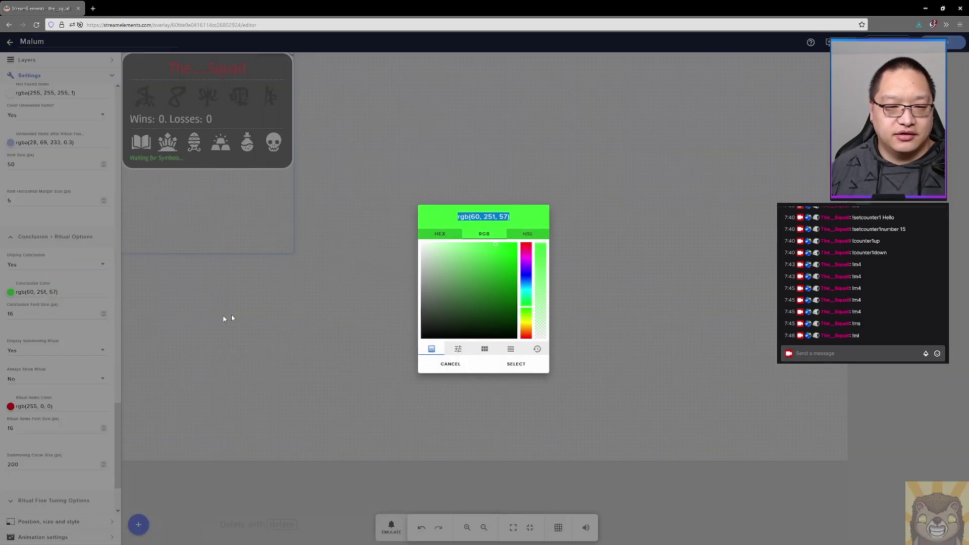
left_click(526, 244)
left_click_drag(497, 243, 528, 237)
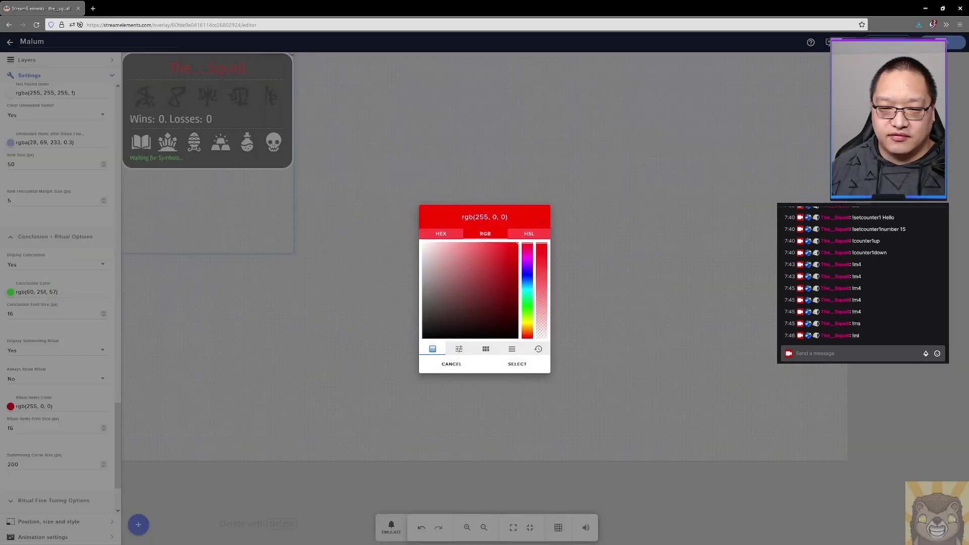
left_click(516, 363)
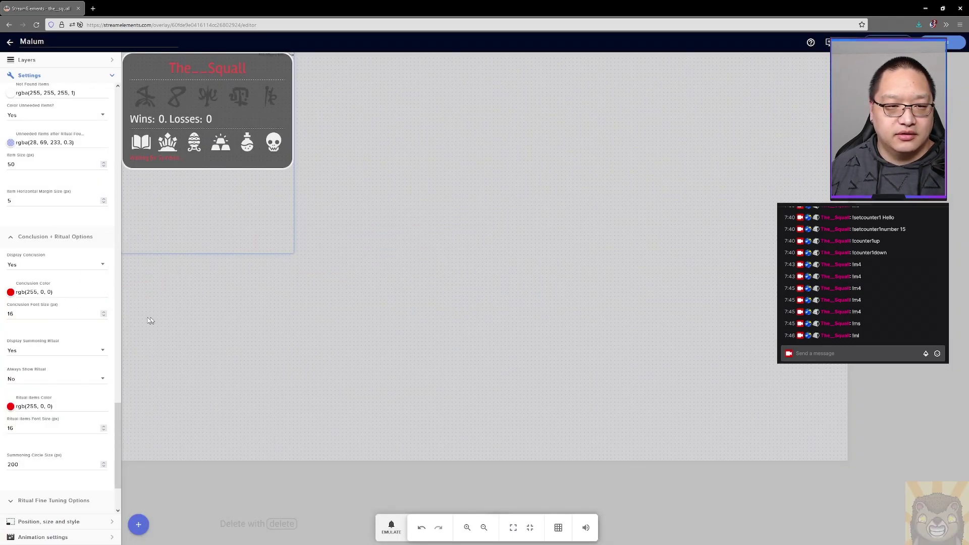
Set the Conclusion Font Size to 30 px
left_click(33, 314)
left_click_drag(34, 314, 2, 314)
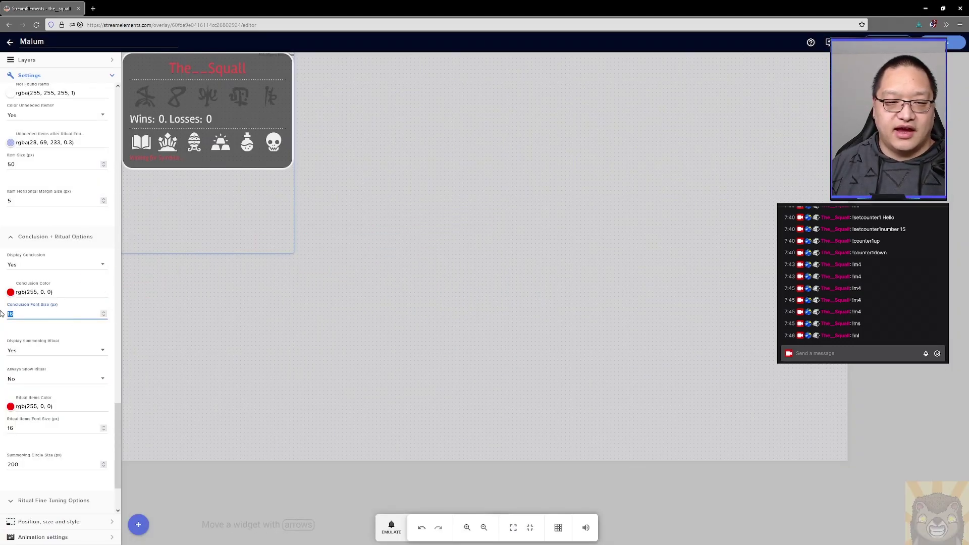
type("30")
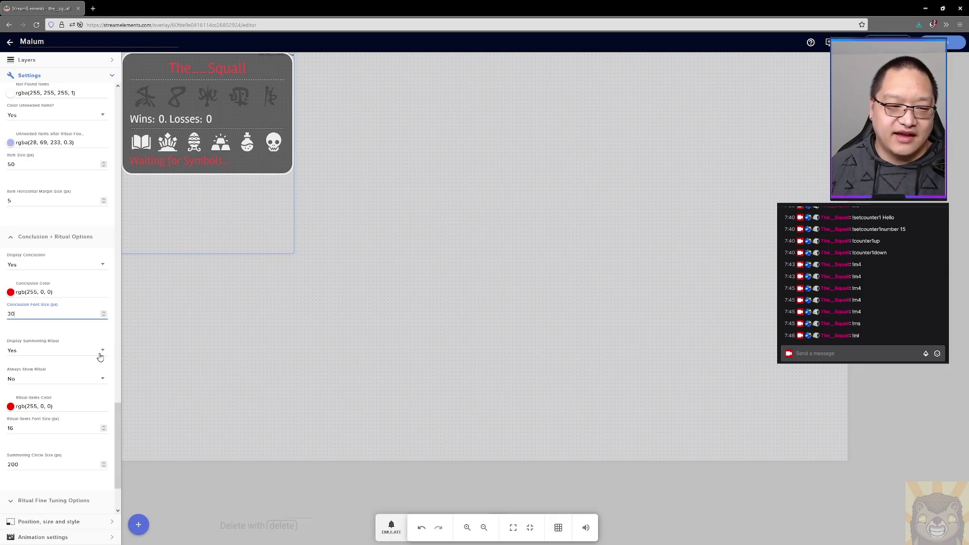
Set Always Show Ritual to Yes and extend the widget's frame downward so the summoning circle fits
left_click(104, 381)
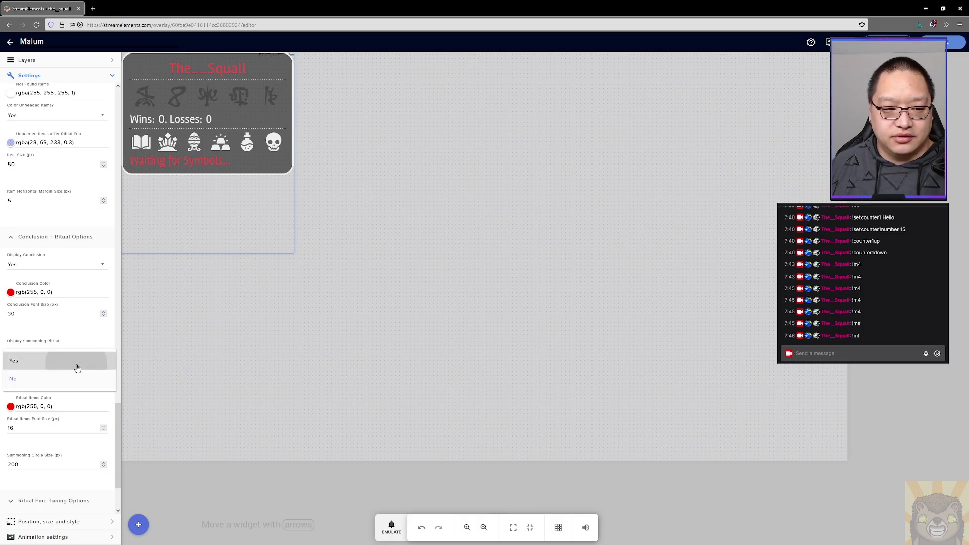
left_click(78, 364)
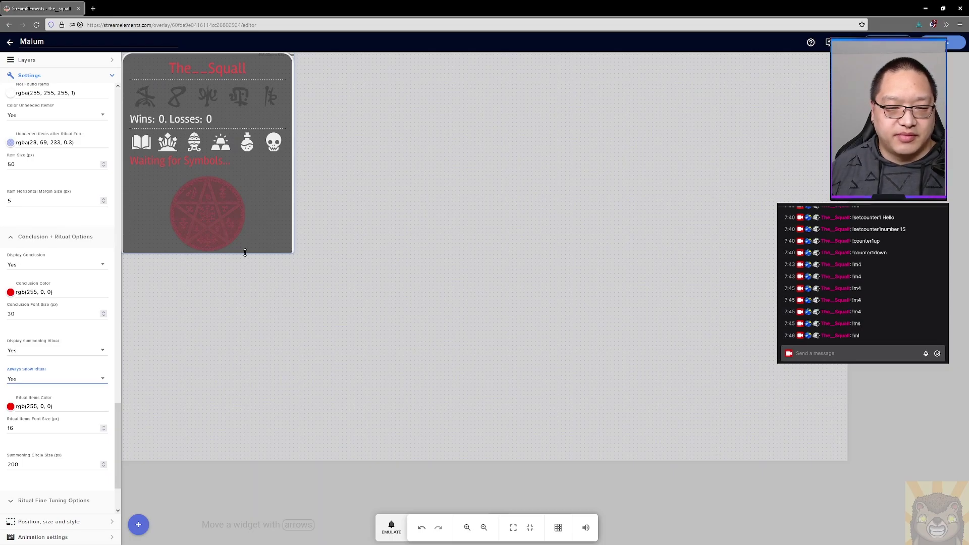
left_click_drag(245, 253, 256, 298)
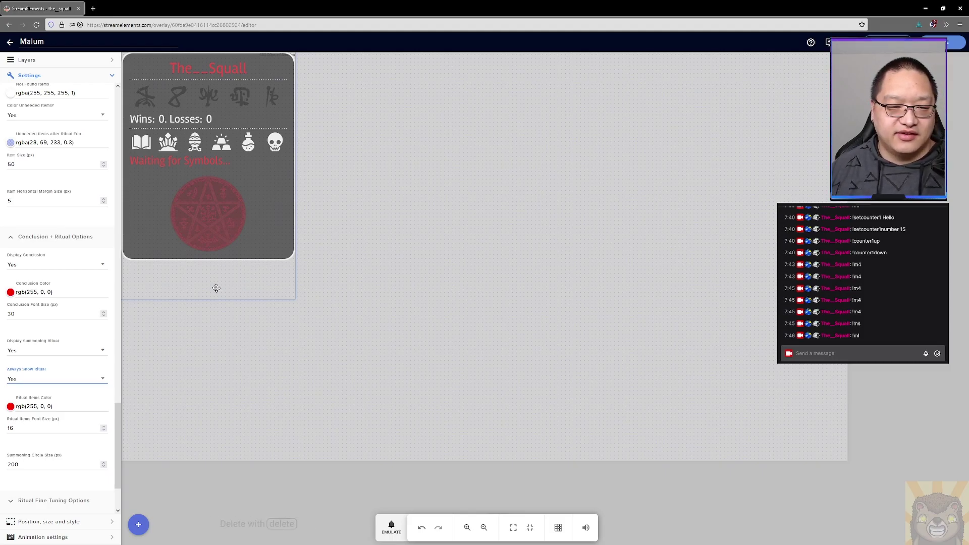
Switch Display Summoning Ritual to No to preview the widget without the circle, and set it back to Yes
left_click(103, 353)
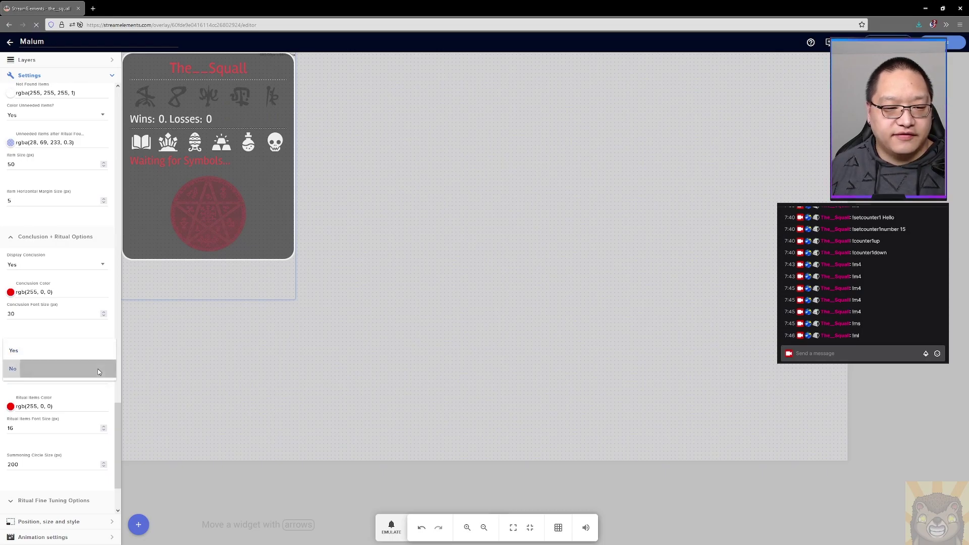
left_click(99, 370)
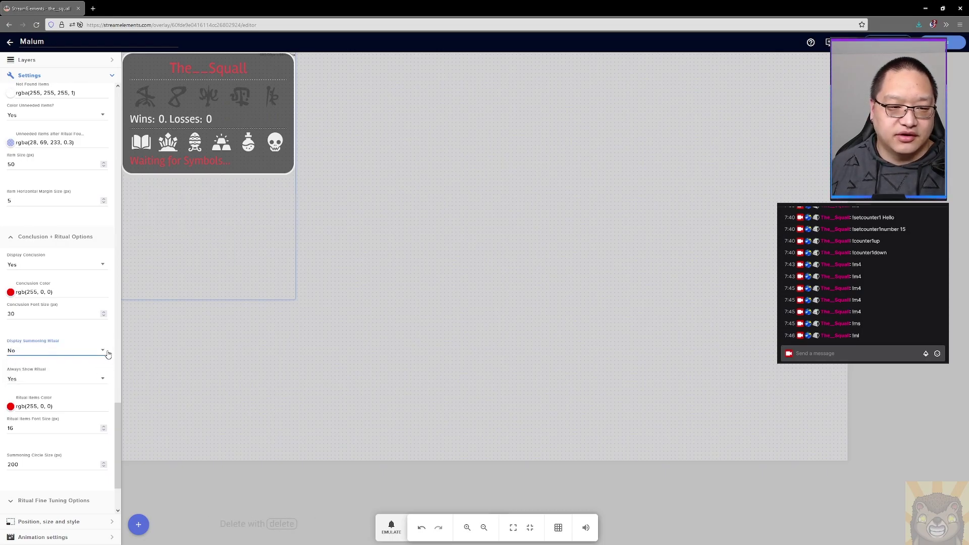
left_click(107, 354)
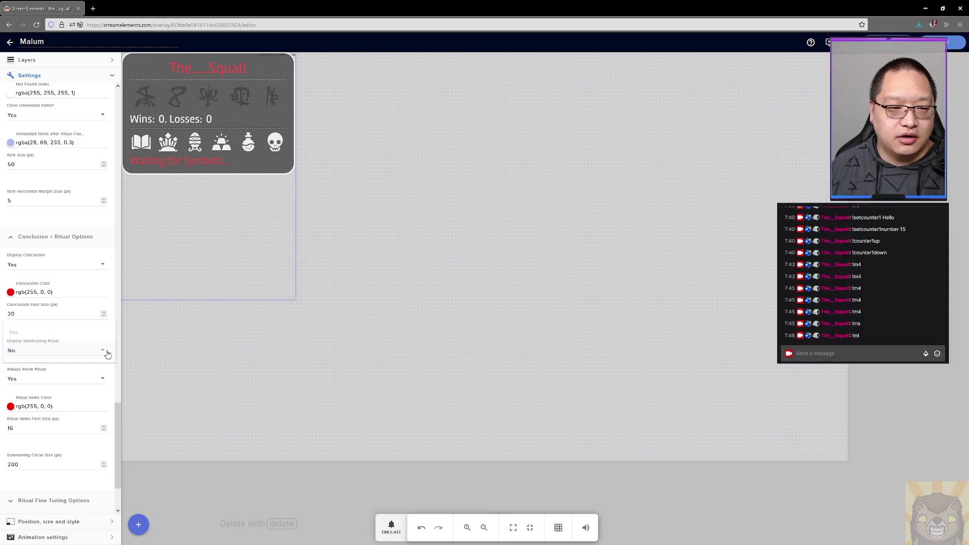
left_click(70, 335)
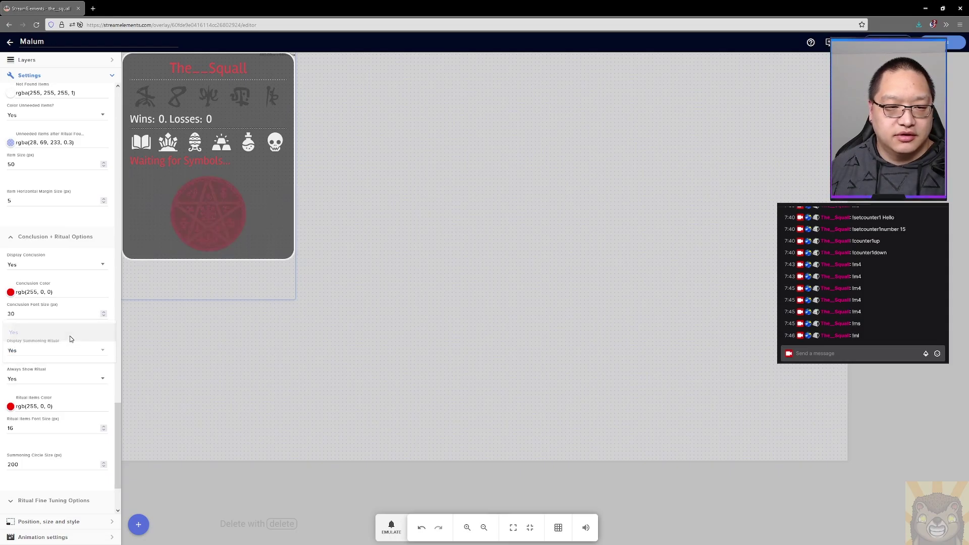
Set Always Show Ritual to No
left_click(102, 379)
left_click(90, 397)
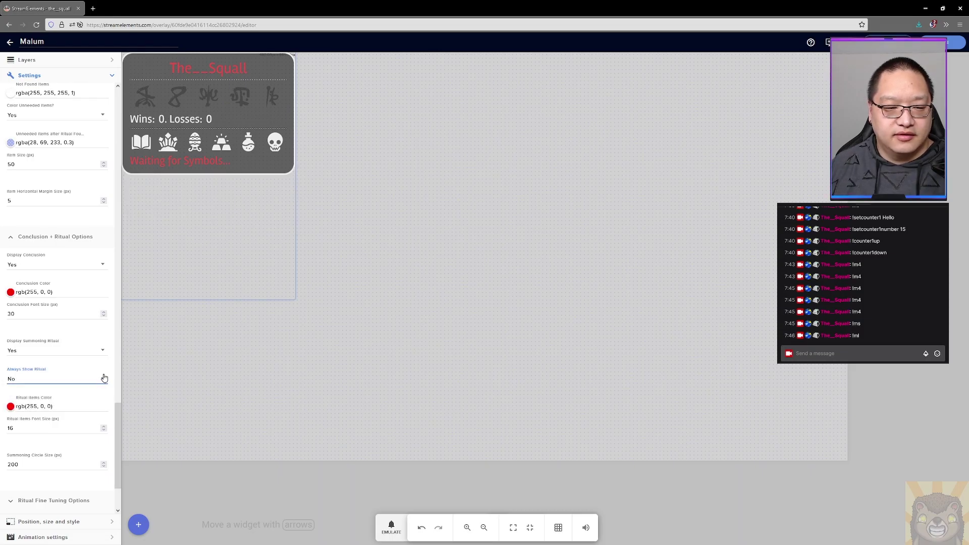
Change the Ritual Items Color to green, rgb(0, 255, 32), and set the Ritual Items Font Size to 24 px
scroll(104, 378, "down", 2)
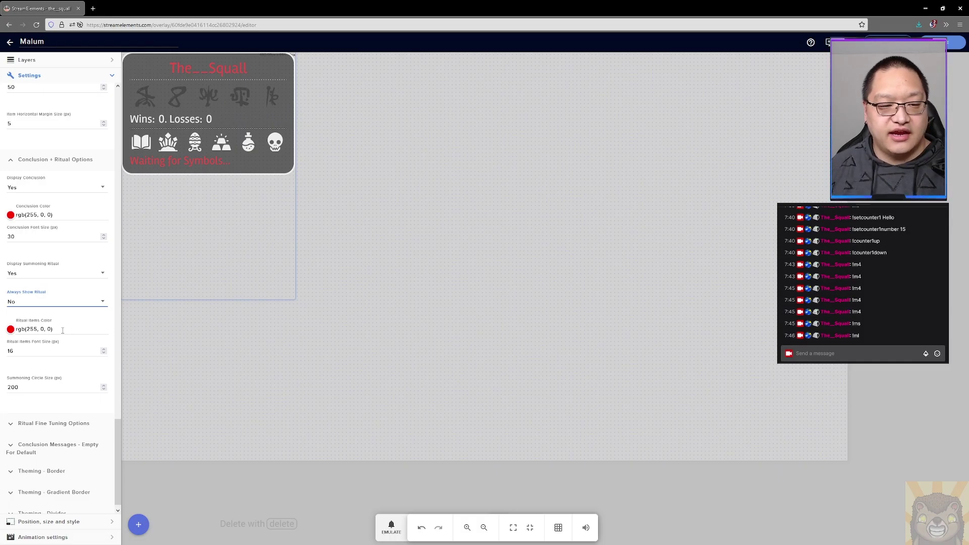
left_click(15, 333)
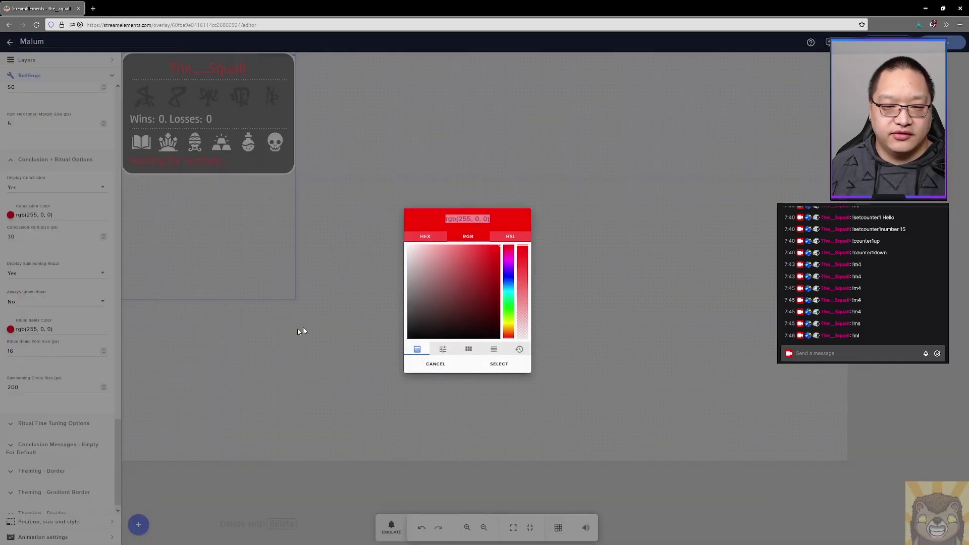
left_click(527, 306)
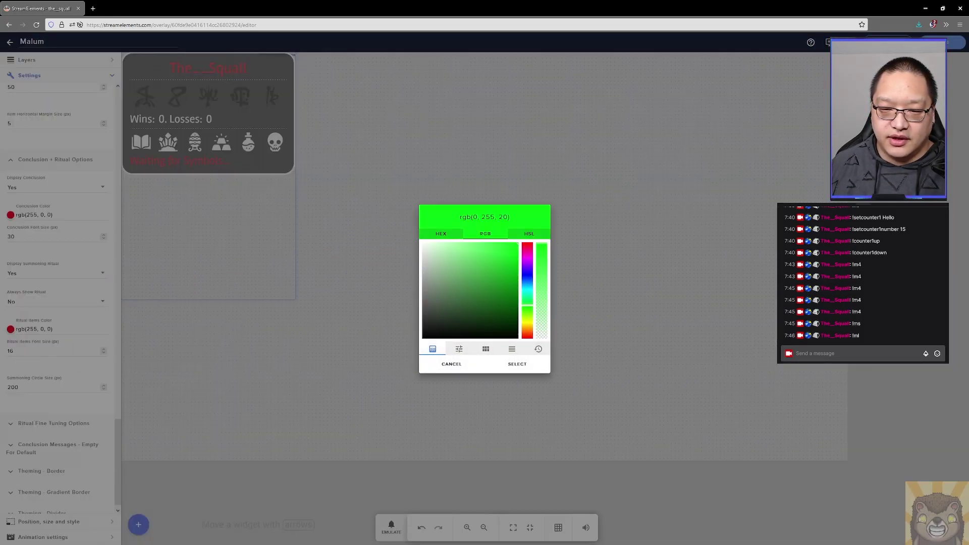
left_click(517, 364)
left_click_drag(33, 351, 2, 354)
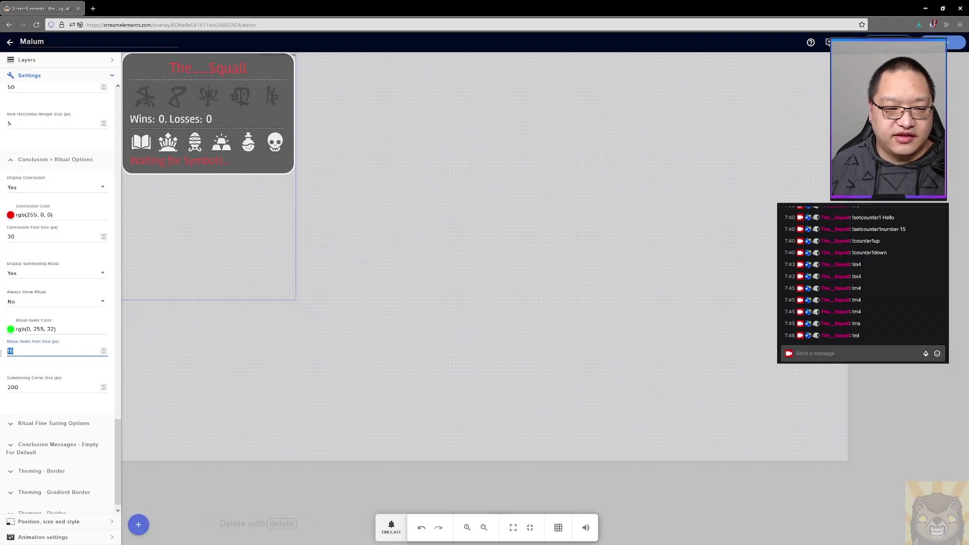
type("24")
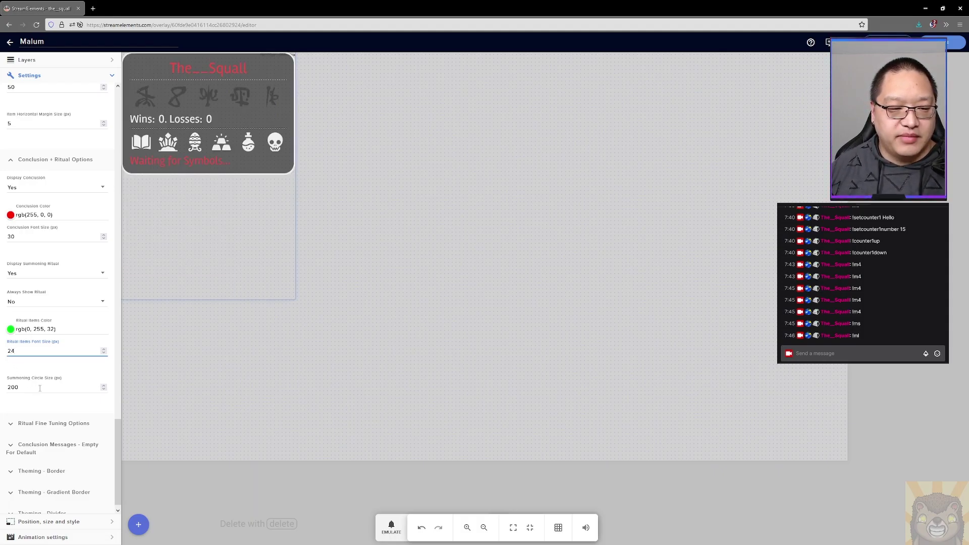
Set Always Show Ritual to Yes and the Summoning Circle Size to 300 px
left_click(104, 299)
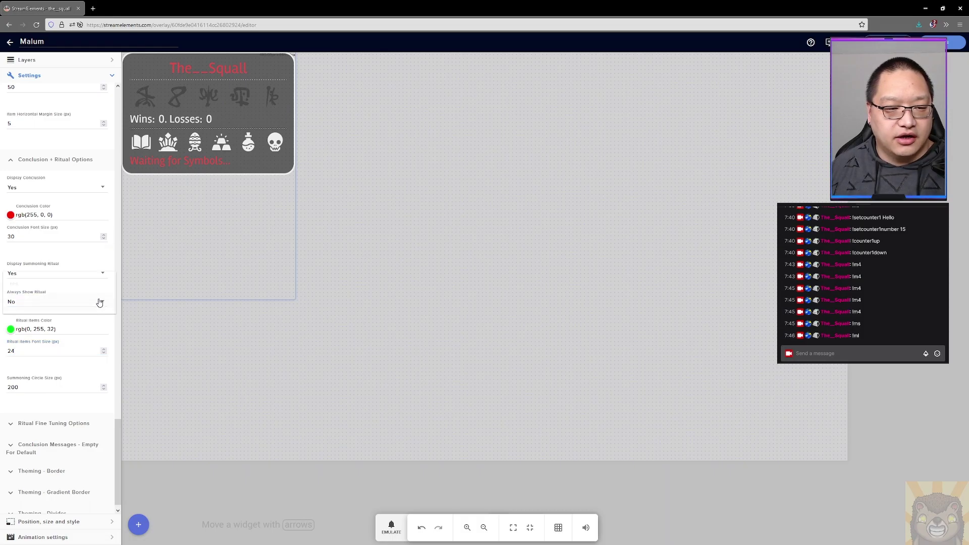
left_click(85, 282)
left_click_drag(101, 387, 1, 377)
type("300")
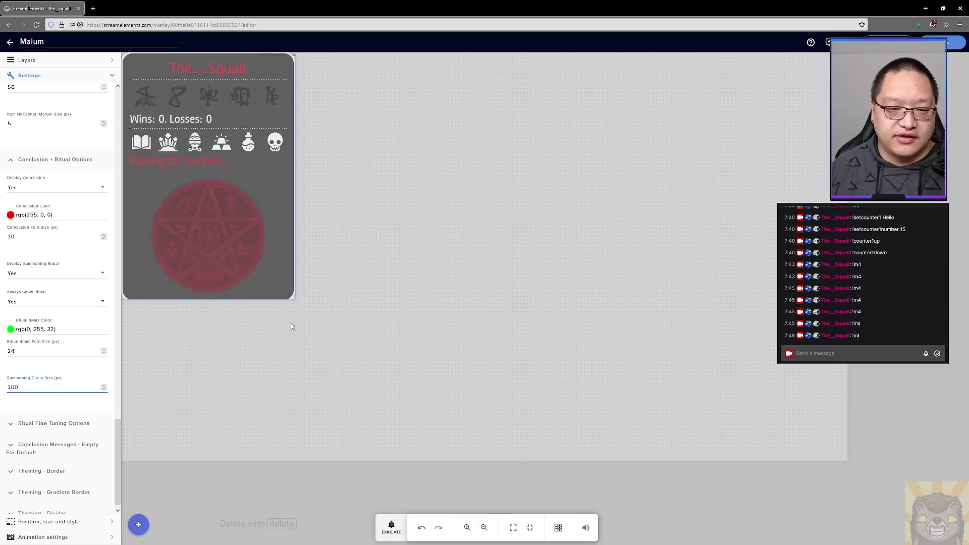
Extend the widget's frame slightly downward below the summoning circle, and switch Always Show Ritual to No
left_click_drag(289, 299, 286, 318)
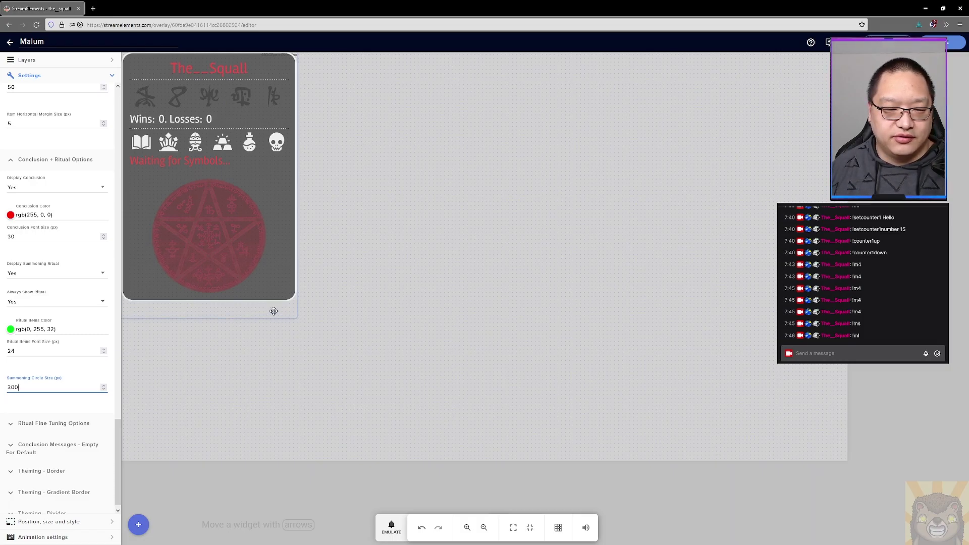
left_click(104, 303)
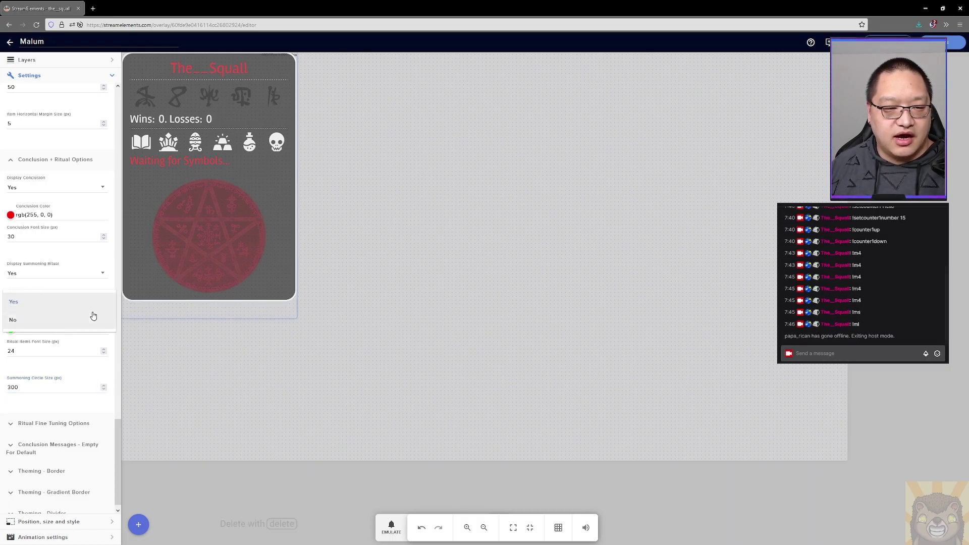
left_click(92, 315)
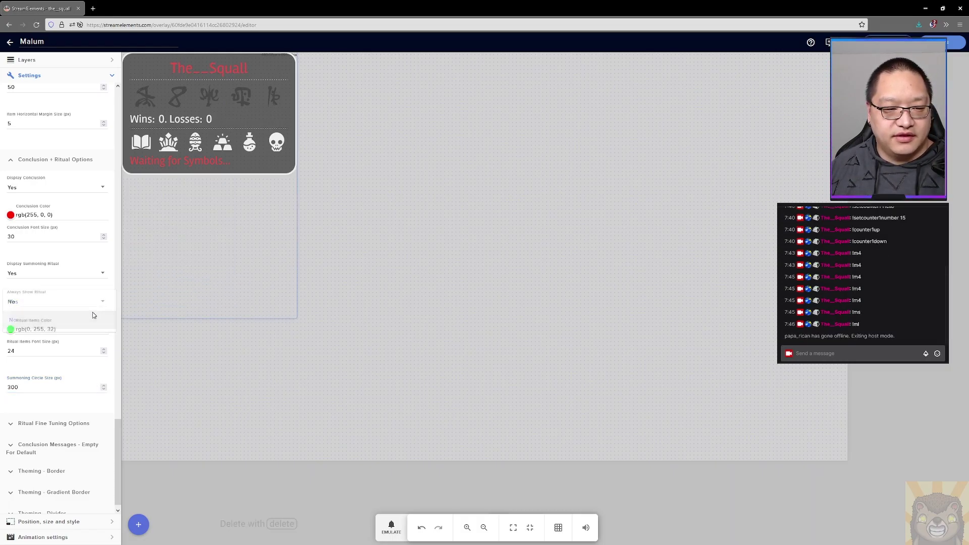
Expand the Ritual Fine Tuning Options and run the summoning ritual text test to preview the item labels around the circle
left_click(12, 414)
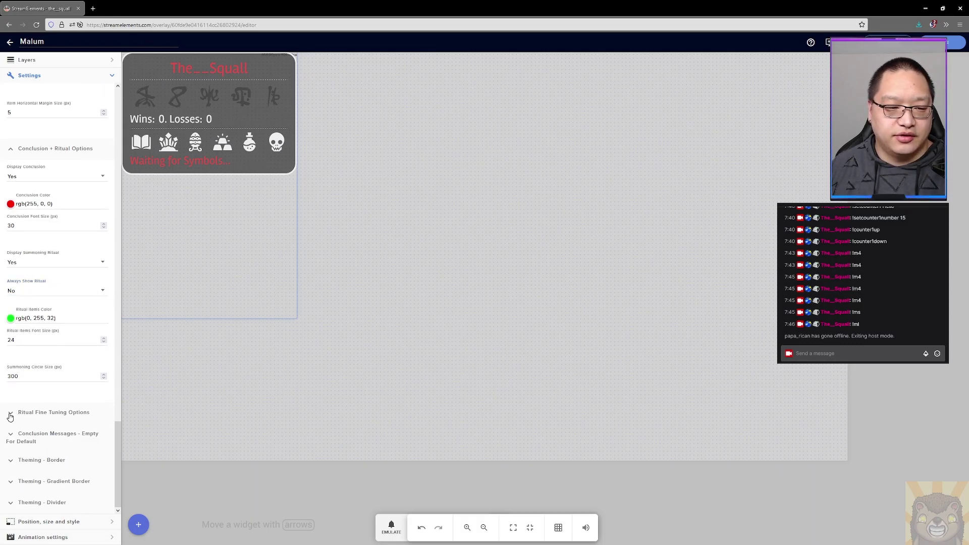
scroll(71, 324, "down", 5)
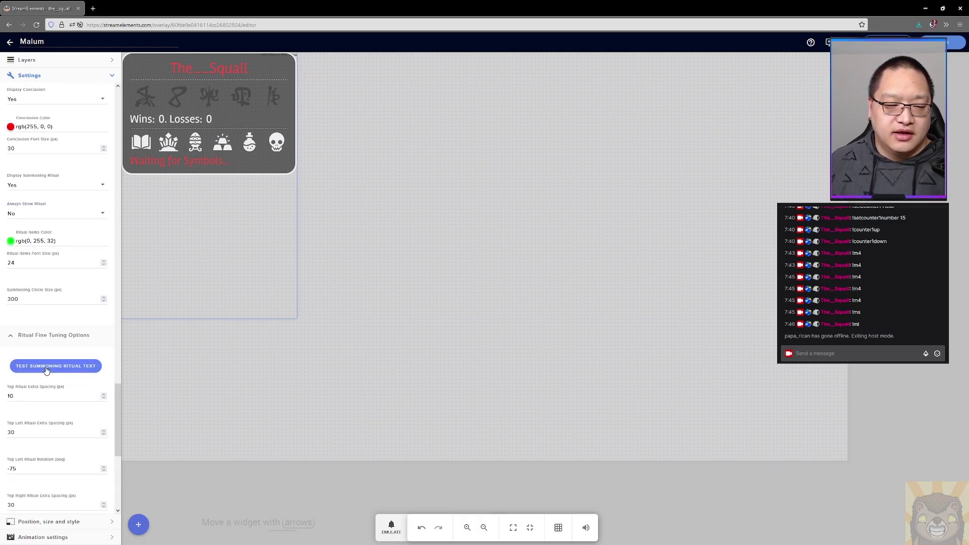
scroll(71, 327, "down", 3)
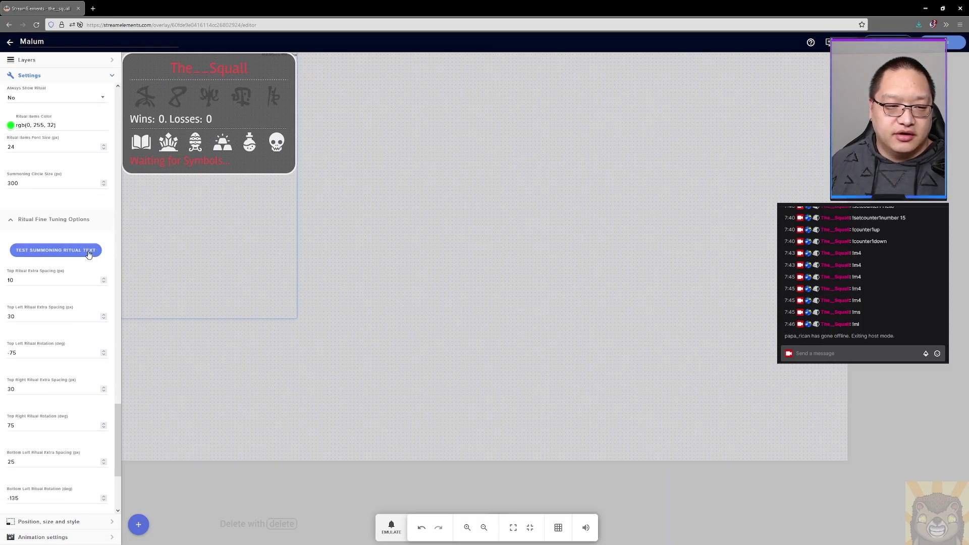
scroll(89, 254, "down", 3)
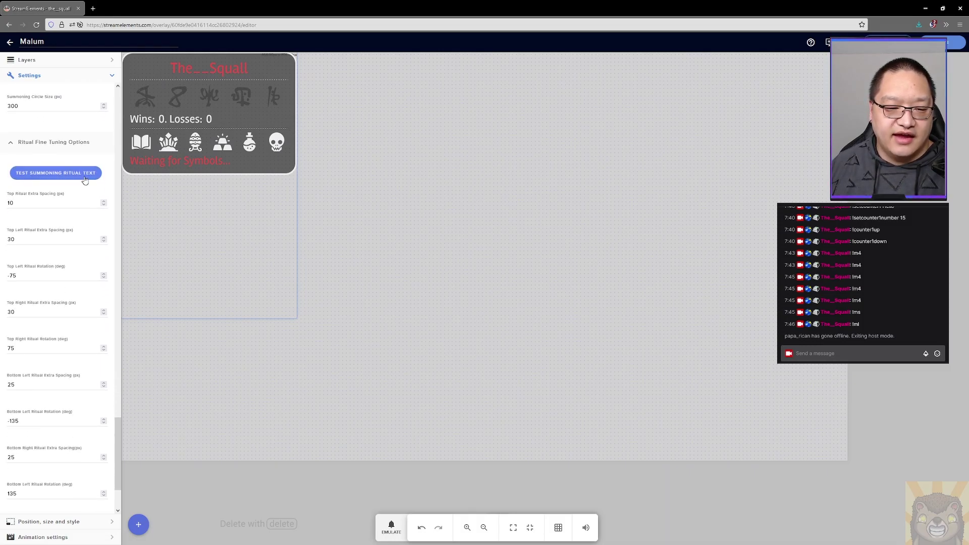
left_click(85, 179)
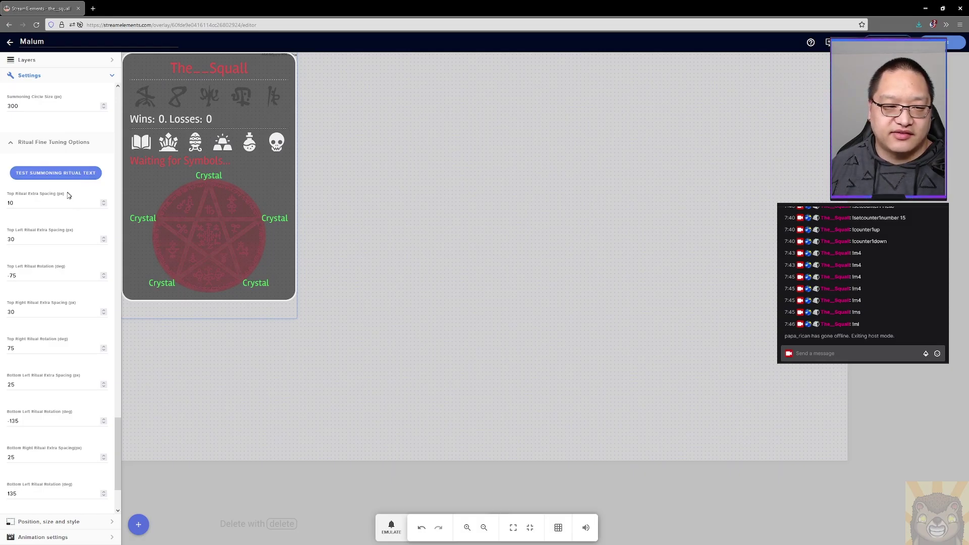
Try a Top Ritual Extra Spacing of 30 px and test the summoning ritual text
left_click(58, 206)
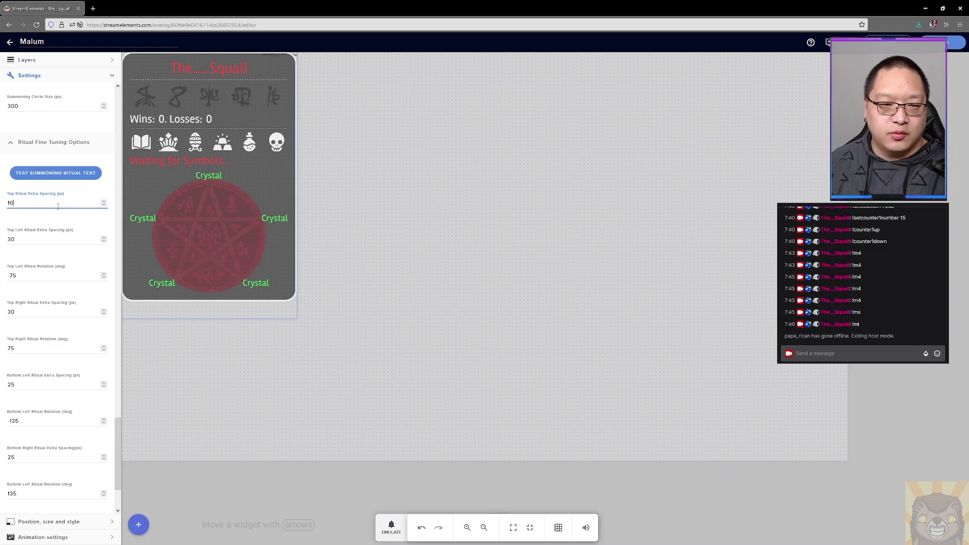
key("BackSpace")
key("BackSpace")
type("30")
left_click(69, 177)
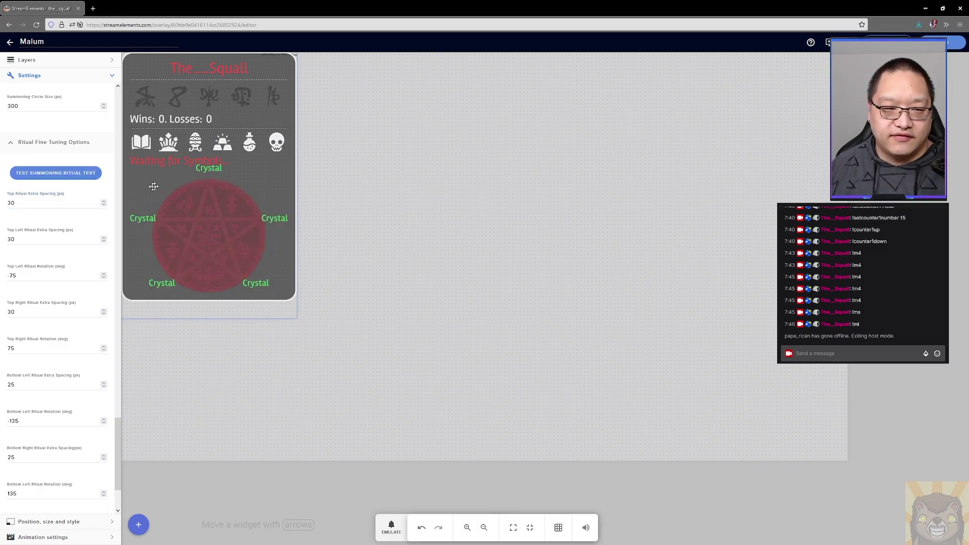
Set the Top Ritual Extra Spacing to 15 px and test the summoning ritual text
double_click(81, 202)
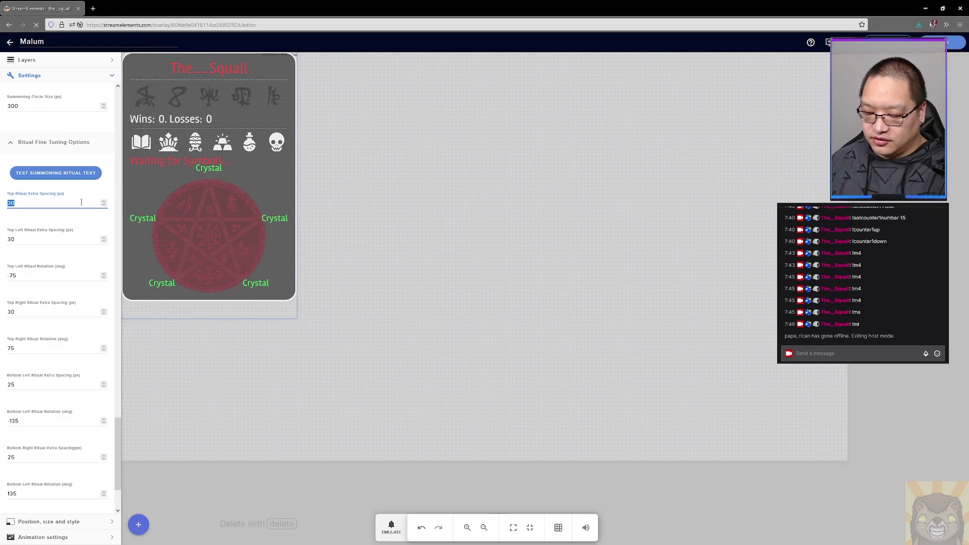
type("15")
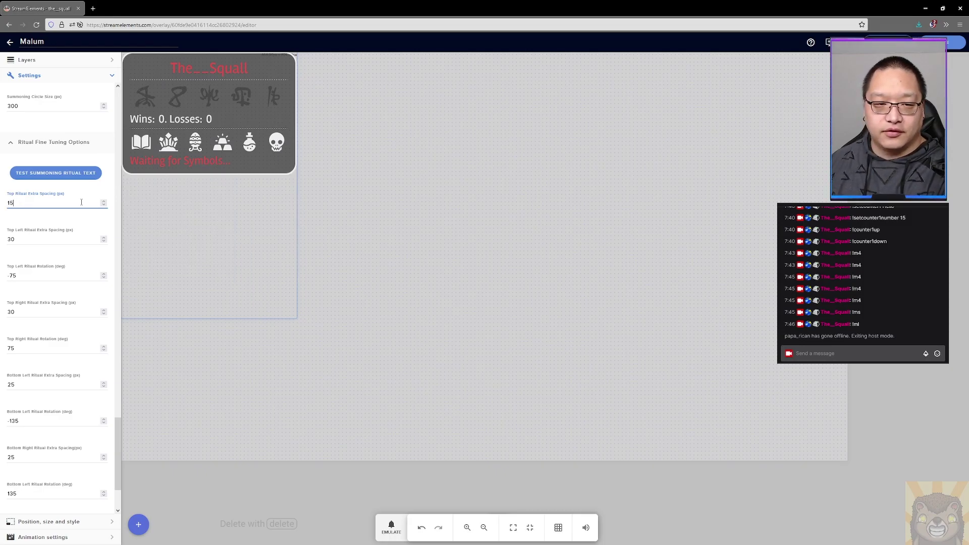
left_click(91, 178)
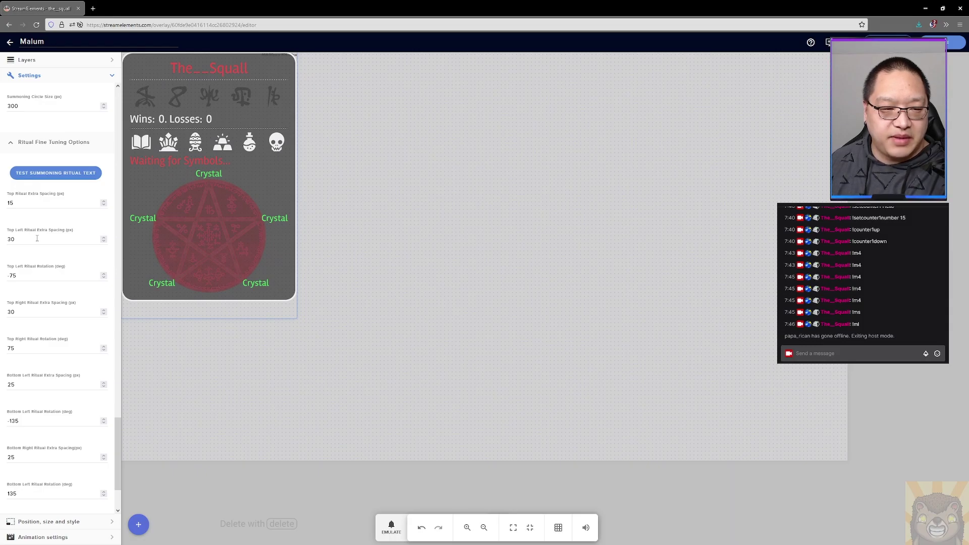
Set the Top Left and Top Right Ritual Extra Spacing to 40 px each, testing the ritual text after each change
double_click(37, 239)
type("40")
left_click(45, 173)
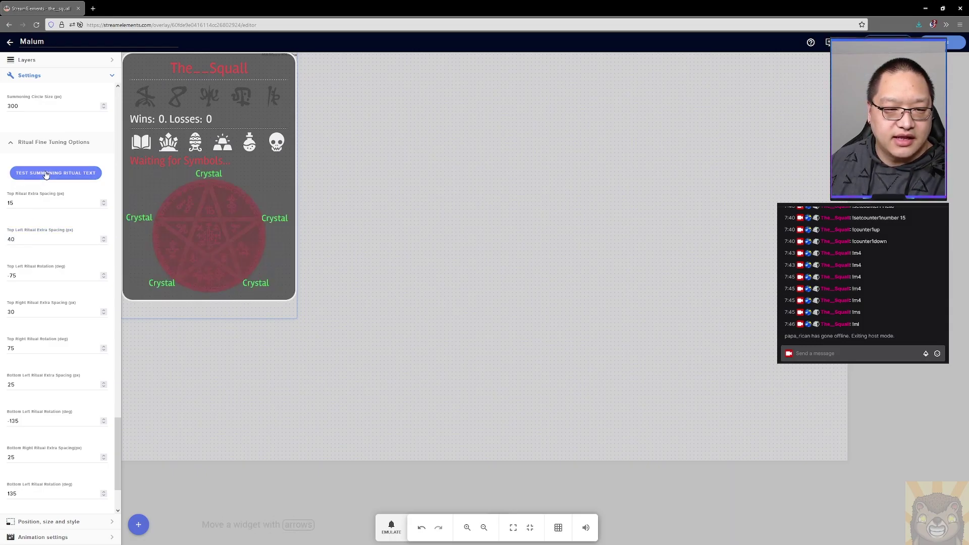
double_click(36, 312)
type("4")
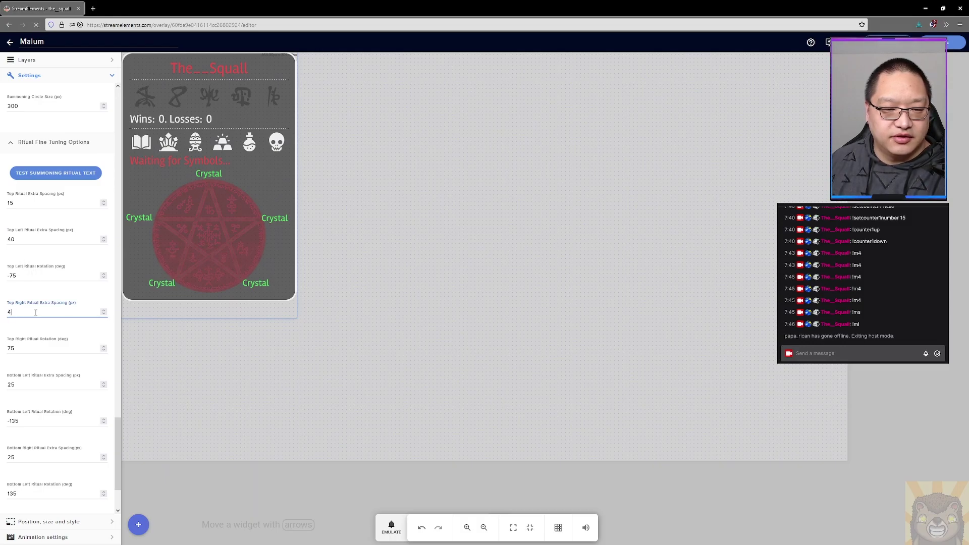
type("0")
left_click(50, 173)
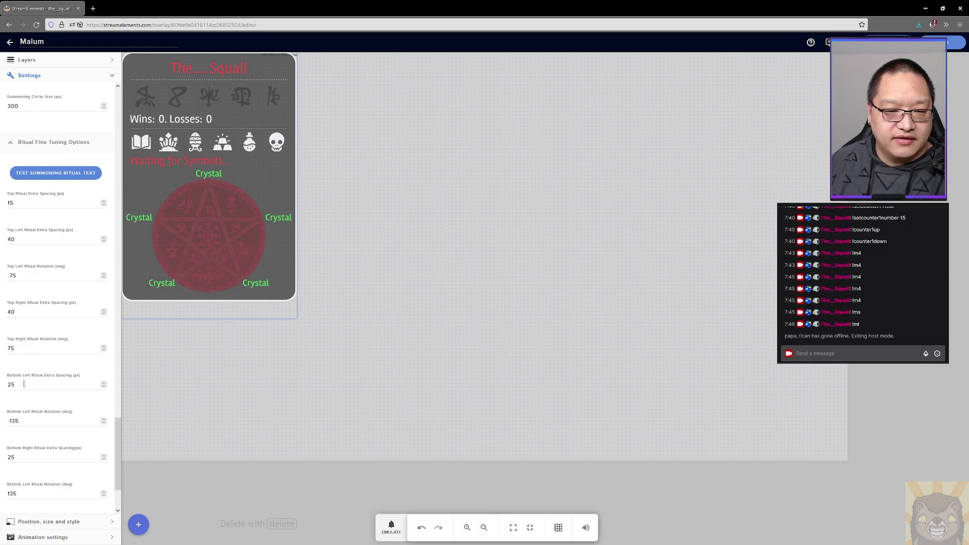
Set the Bottom Left and Bottom Right Ritual Extra Spacing to 35 px each and test the summoning ritual text
double_click(24, 384)
type("35")
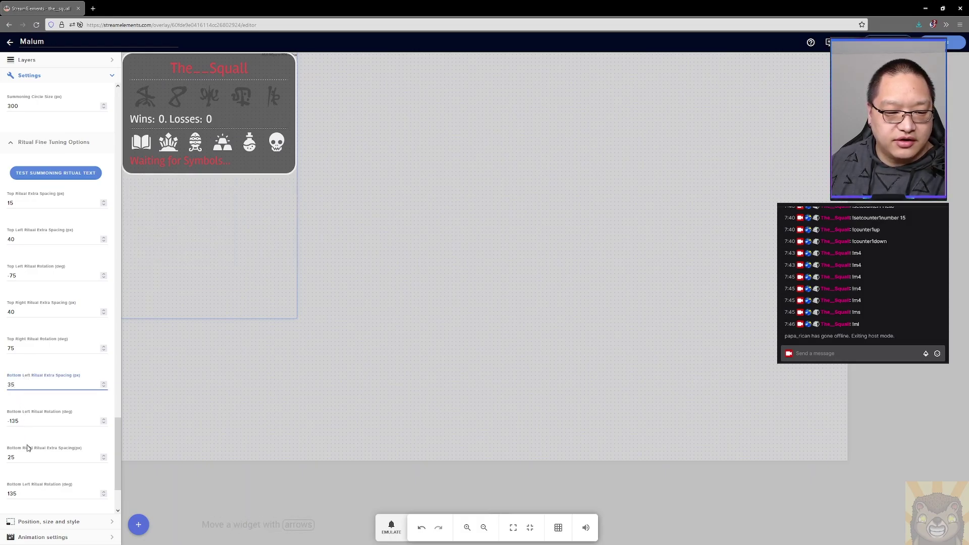
double_click(26, 457)
type("35")
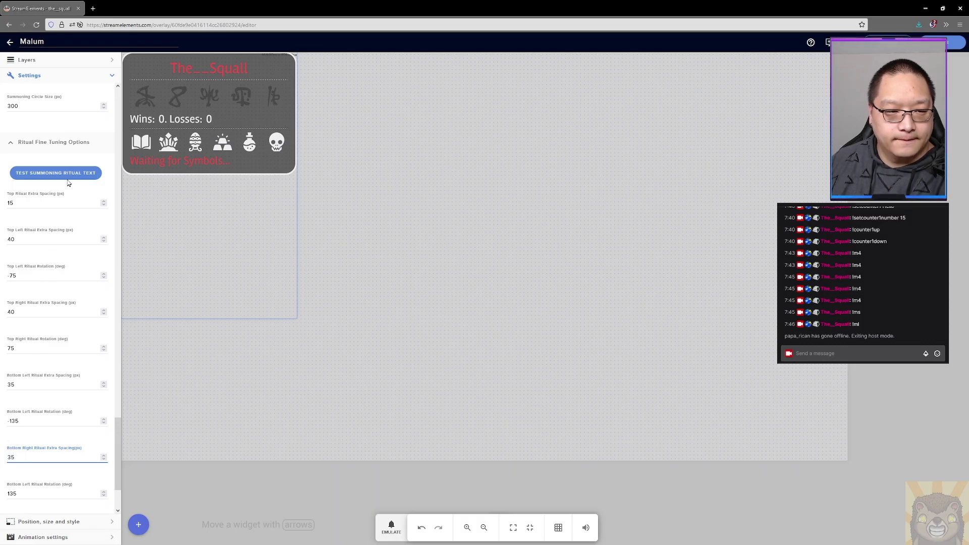
left_click(69, 177)
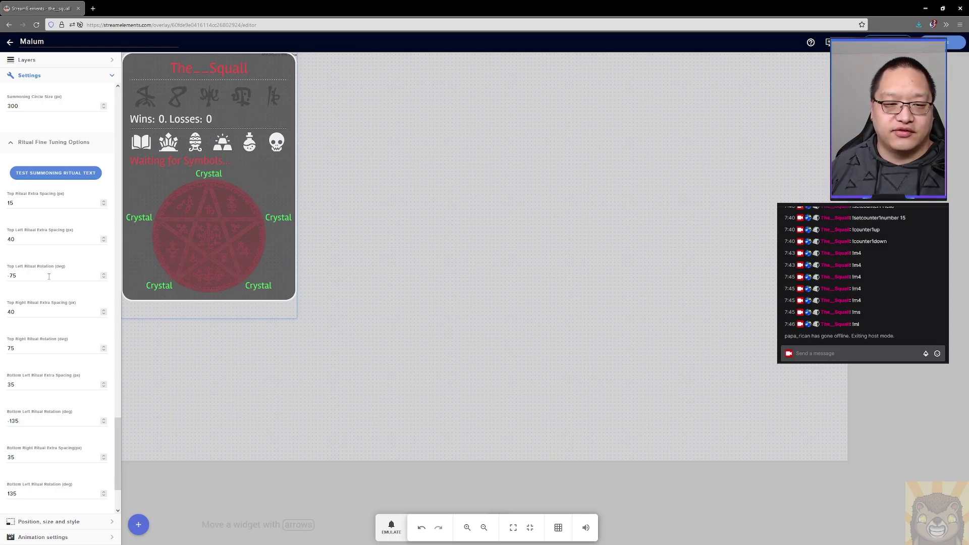
Expand the Conclusion Messages options and set the Zero Symbols message to "Hello World!"
scroll(44, 294, "down", 3)
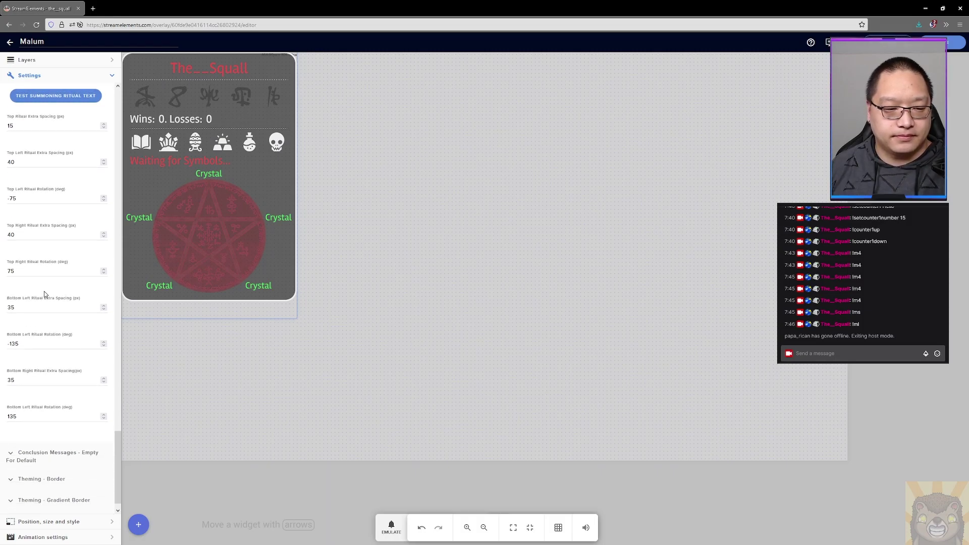
left_click(11, 434)
scroll(29, 417, "down", 1)
scroll(44, 400, "down", 6)
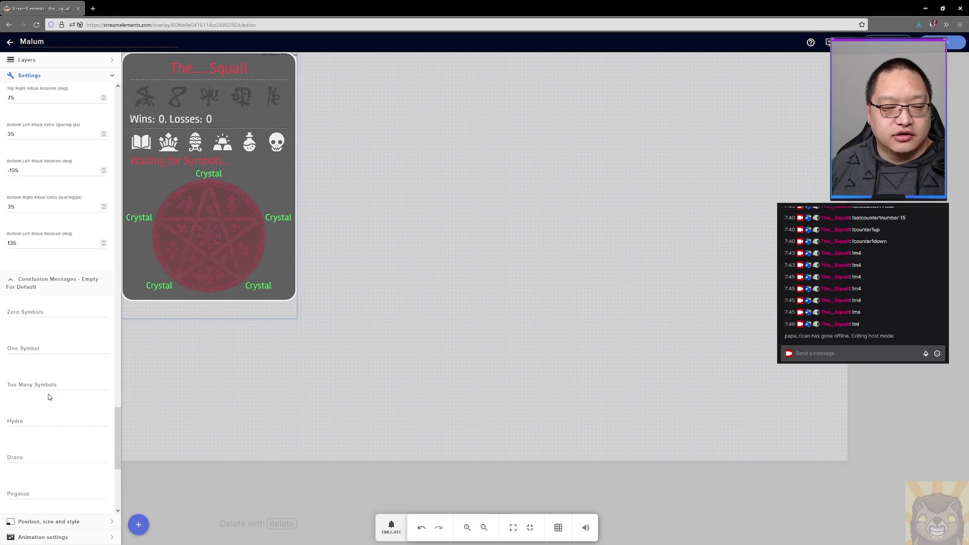
scroll(60, 390, "down", 4)
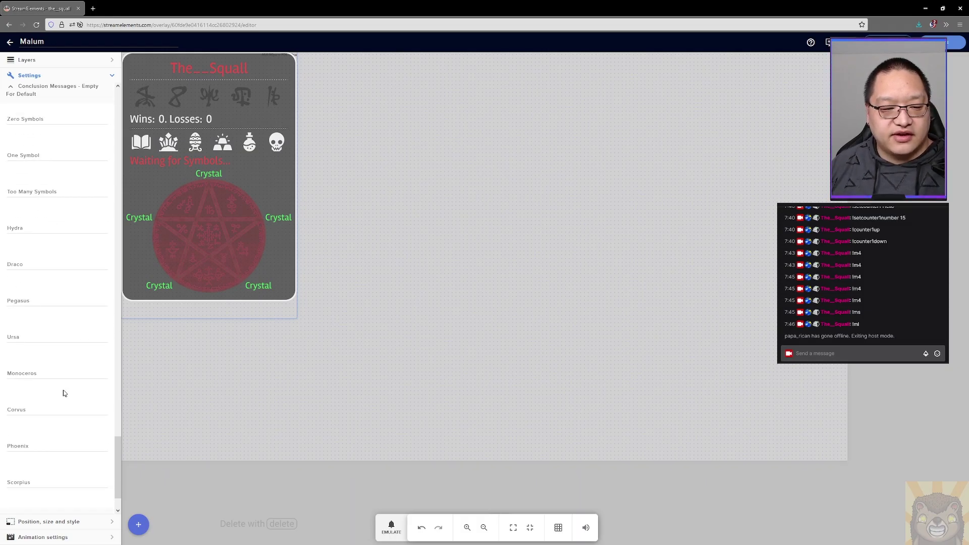
scroll(119, 458, "down", 1)
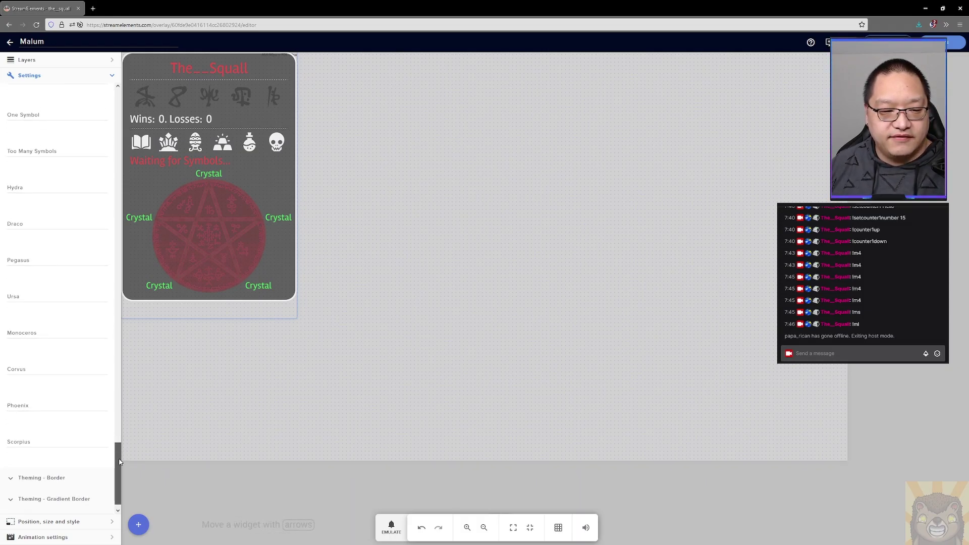
scroll(116, 459, "up", 1)
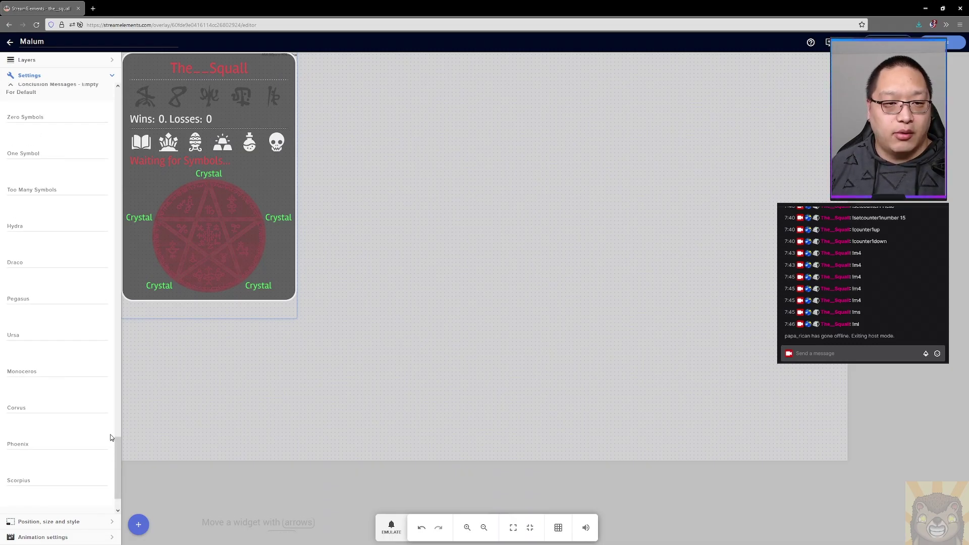
left_click(76, 118)
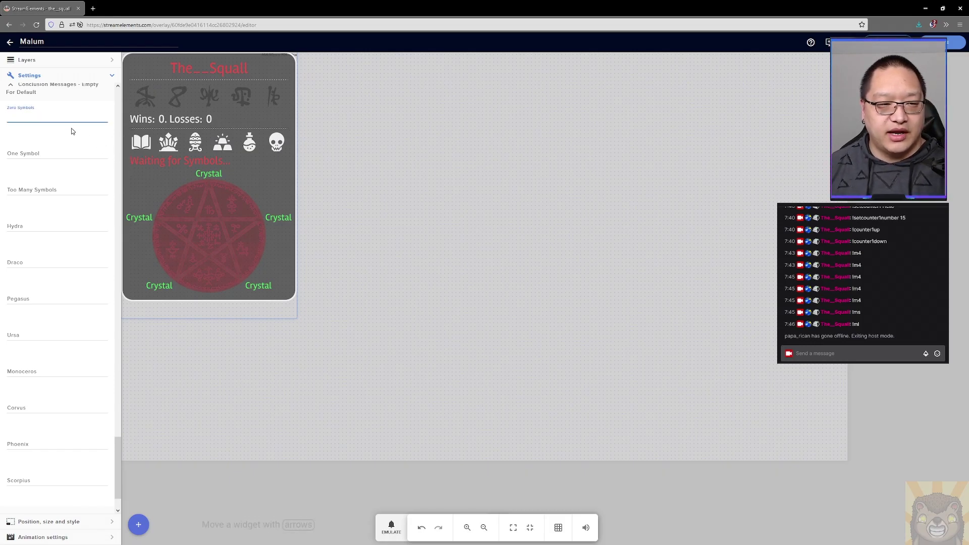
type("Hello World!")
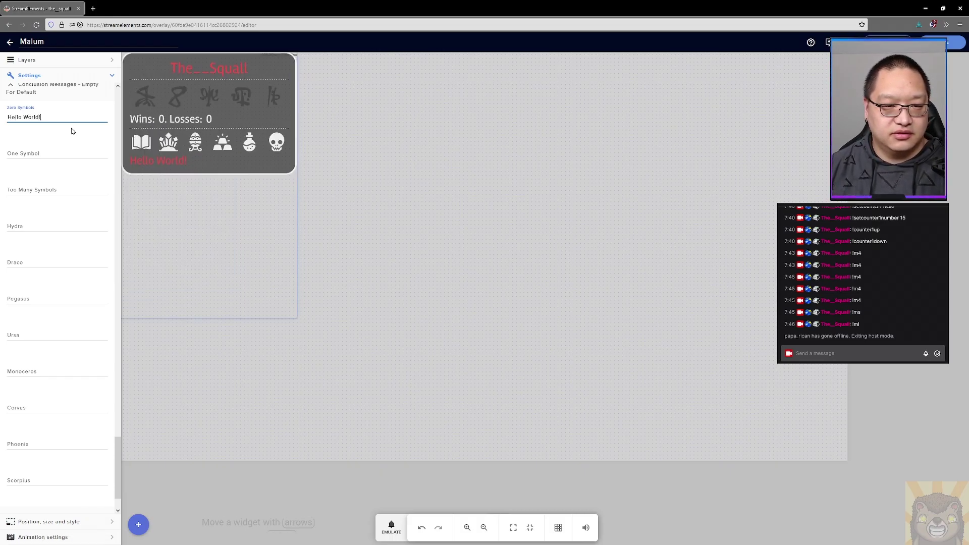
left_click(88, 136)
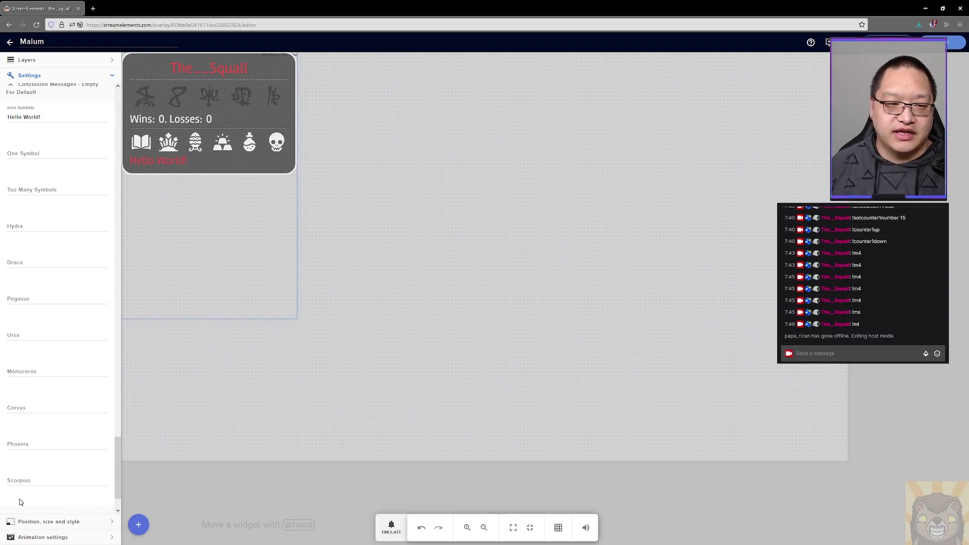
Set the Hydra conclusion message to "Hail Hydra"
left_click(24, 225)
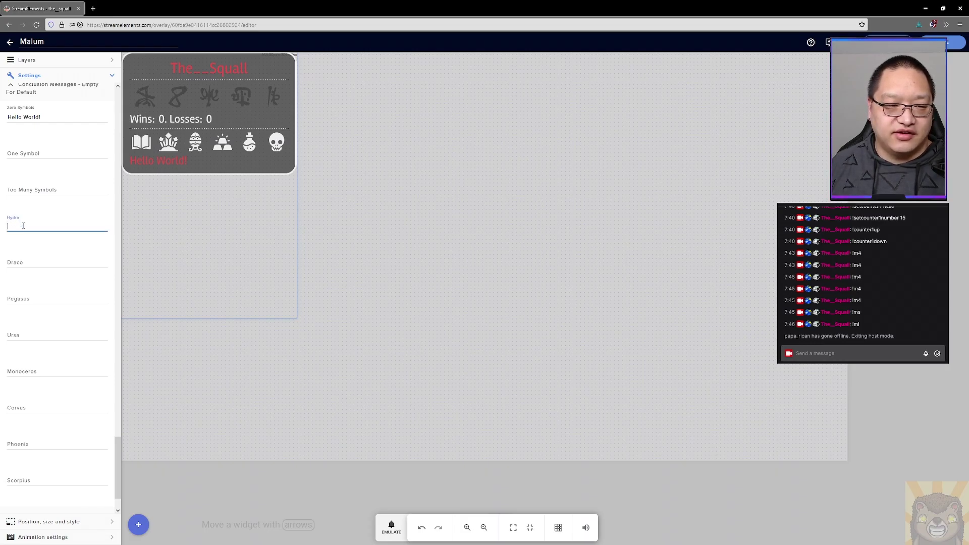
type("Hail Hydra")
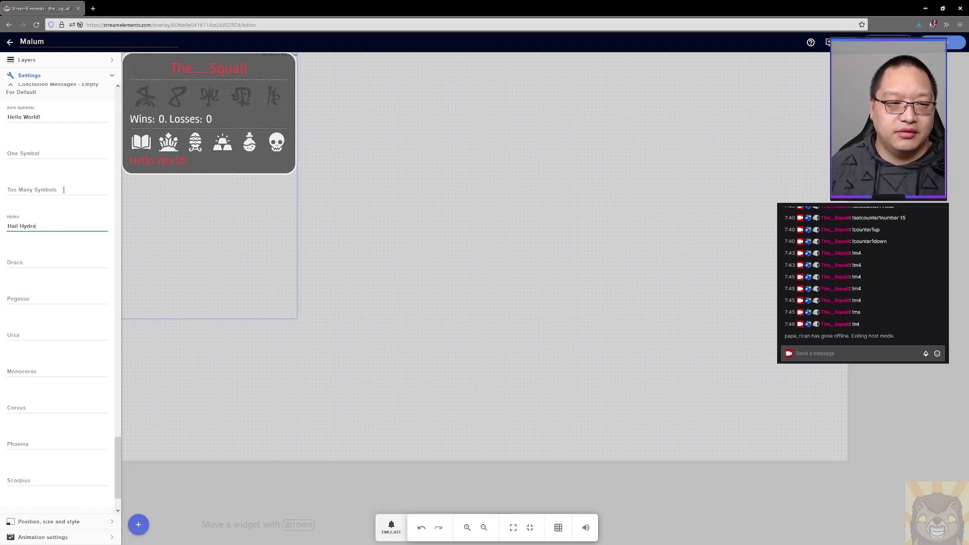
Expand the Theming - Border options and set the Border Color to red, rgb(255, 0, 0)
scroll(42, 193, "down", 1)
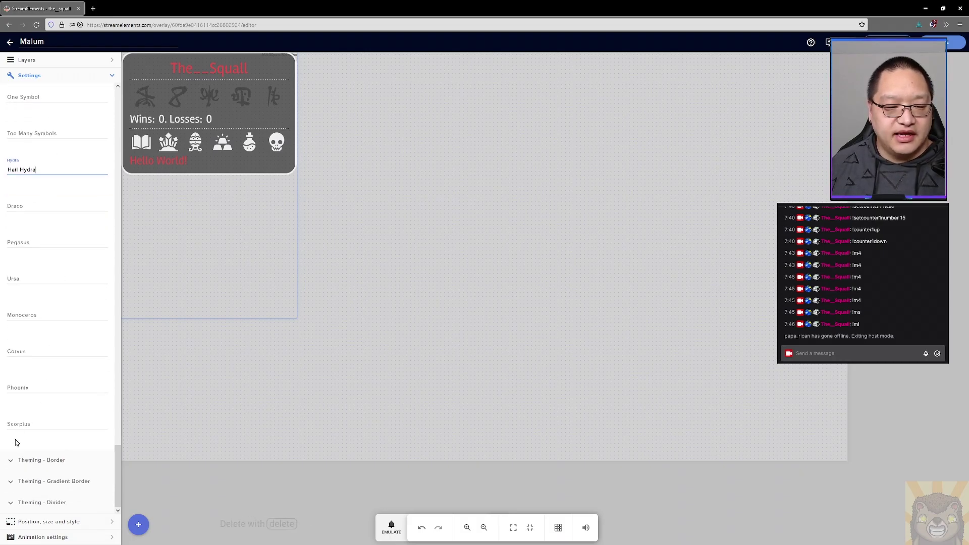
left_click(12, 460)
scroll(22, 438, "down", 1)
scroll(22, 437, "down", 1)
left_click(10, 362)
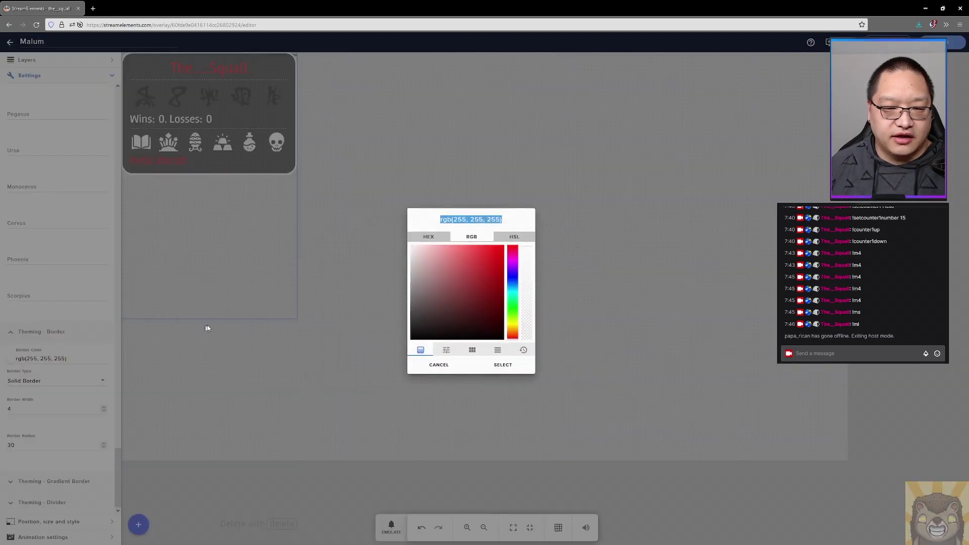
left_click_drag(430, 277, 552, 217)
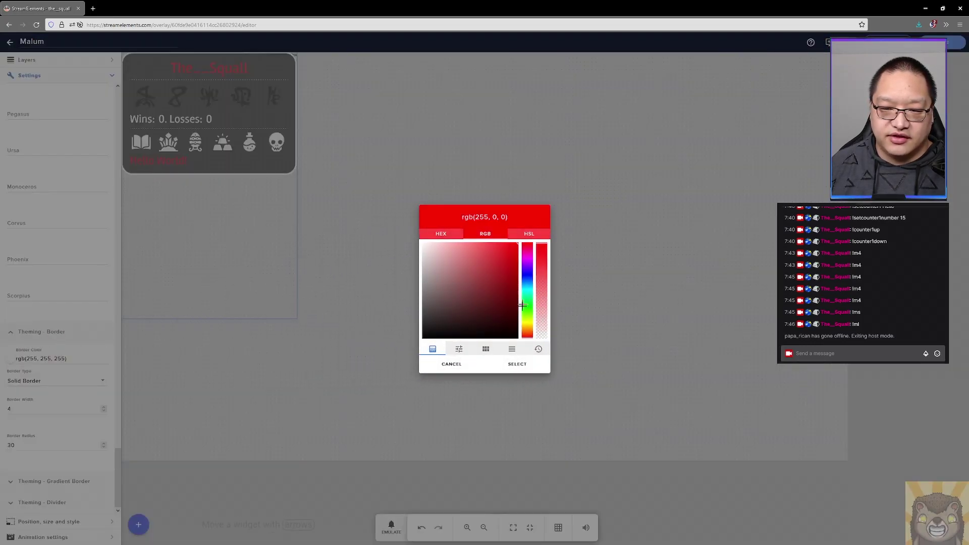
left_click(517, 364)
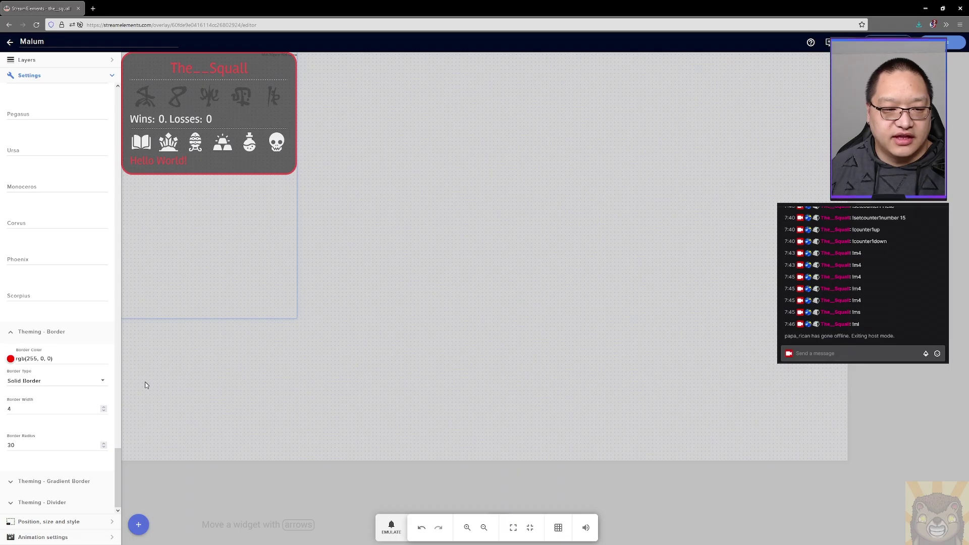
Try the Dashed, Dotted and No Border types on the widget and settle on Dotted Border
left_click(107, 383)
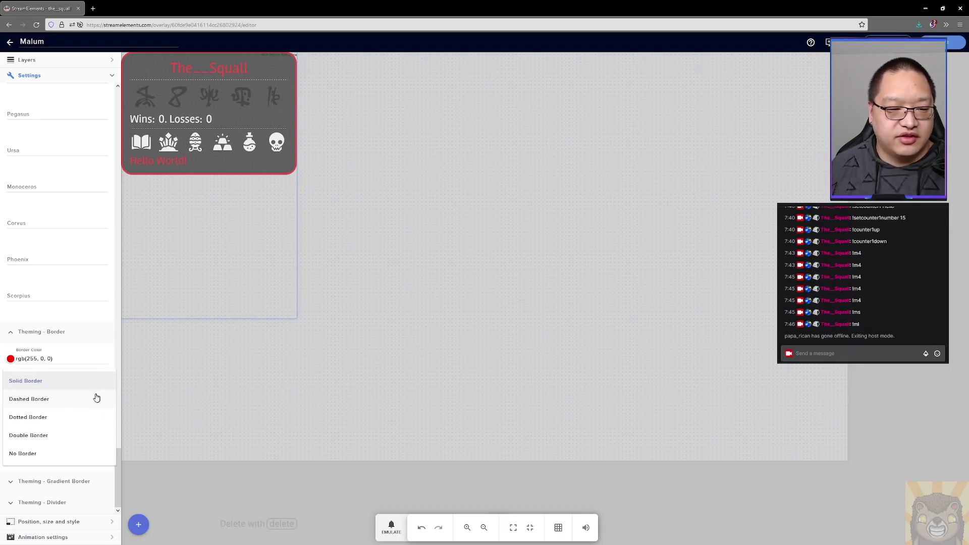
left_click(93, 403)
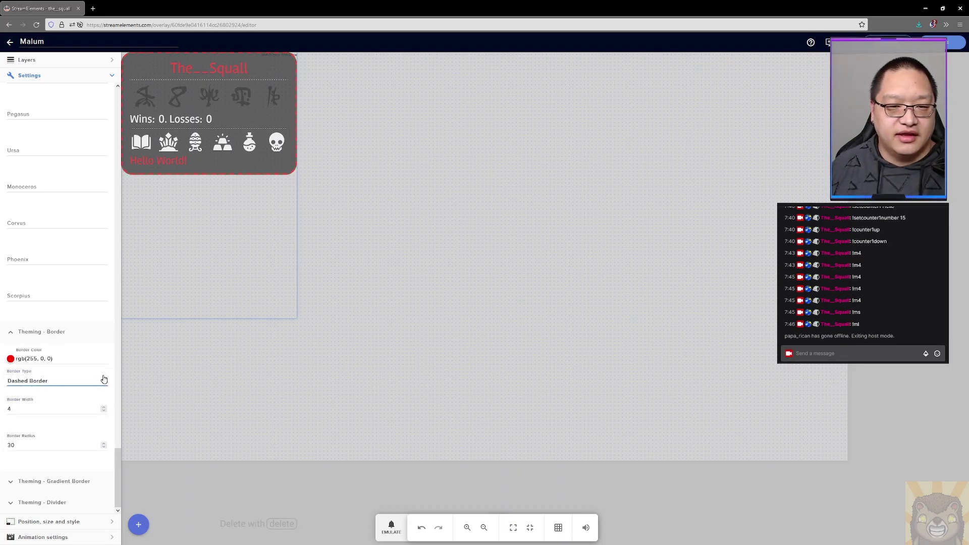
left_click(101, 382)
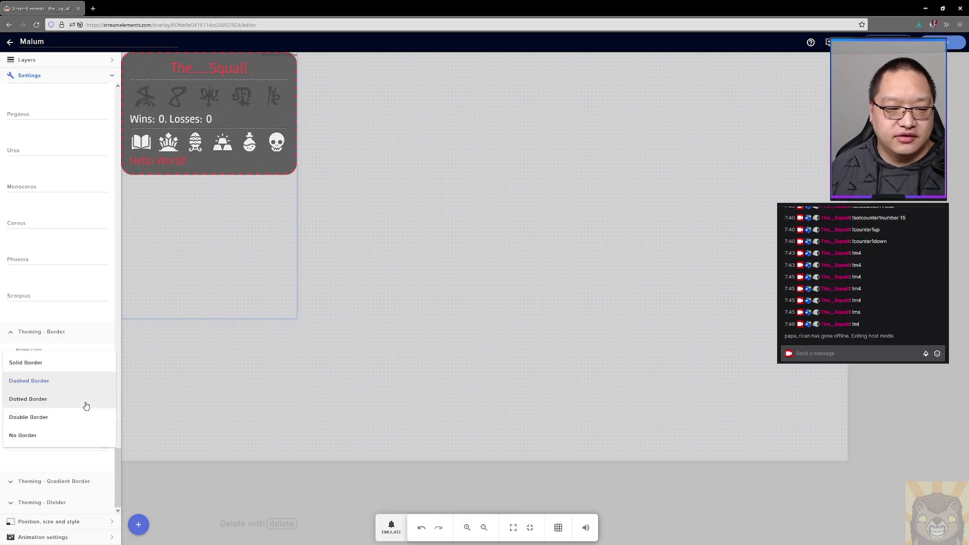
left_click(84, 399)
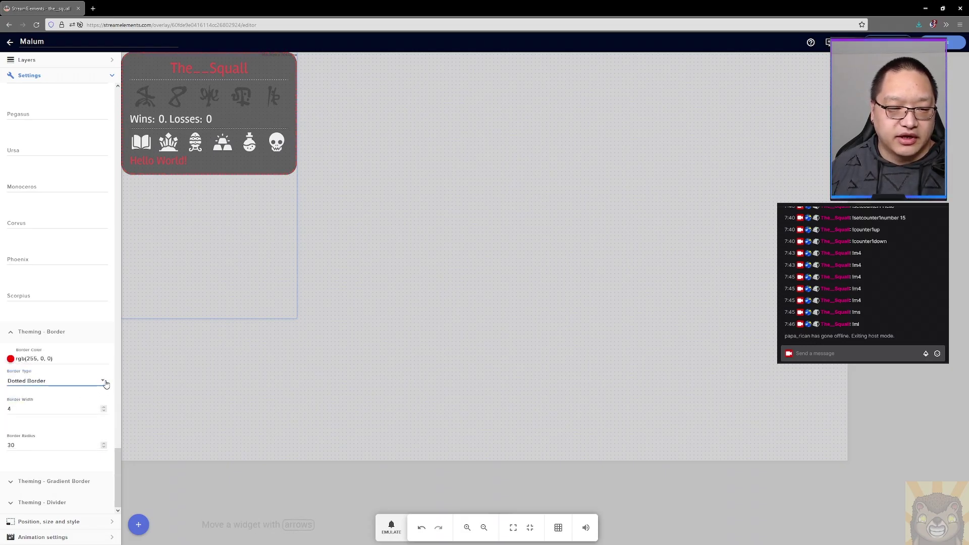
left_click(105, 384)
left_click(91, 415)
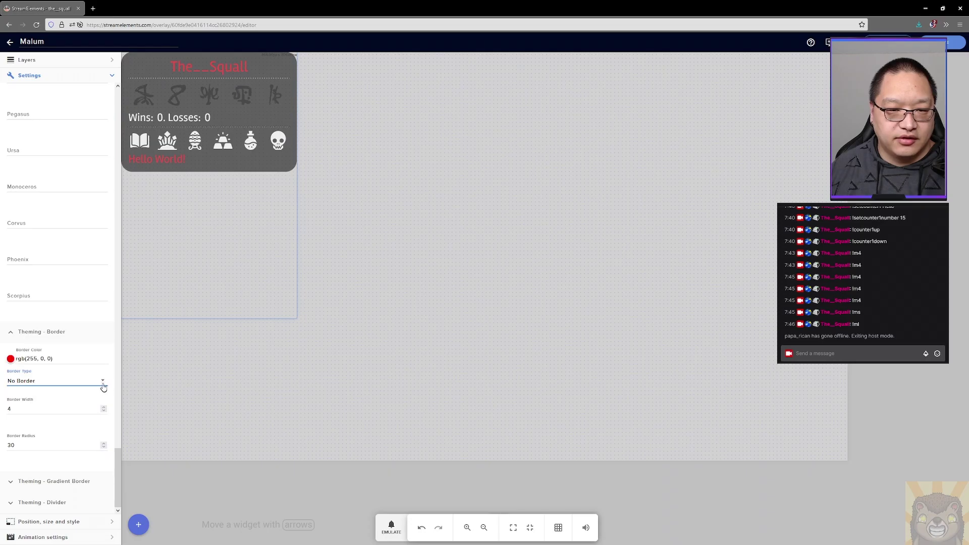
left_click(100, 382)
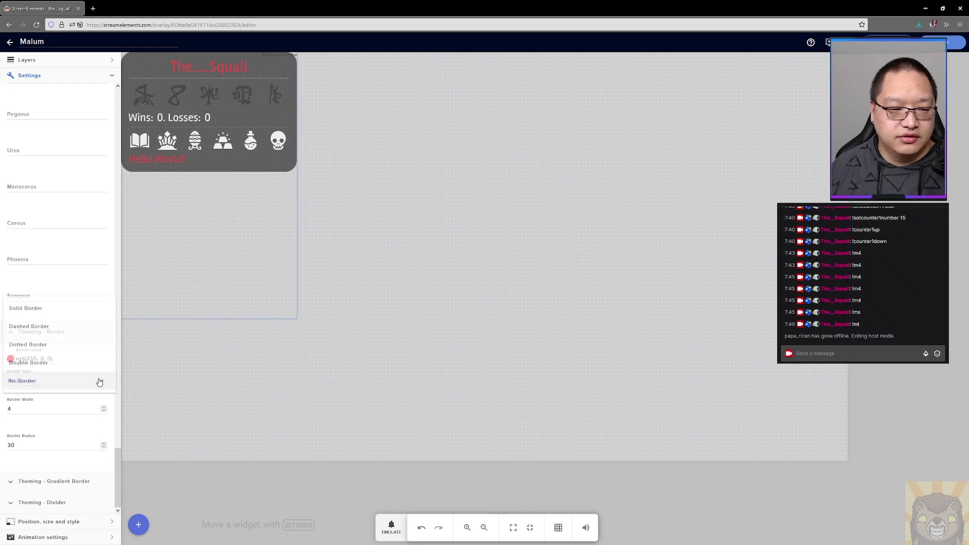
left_click(84, 344)
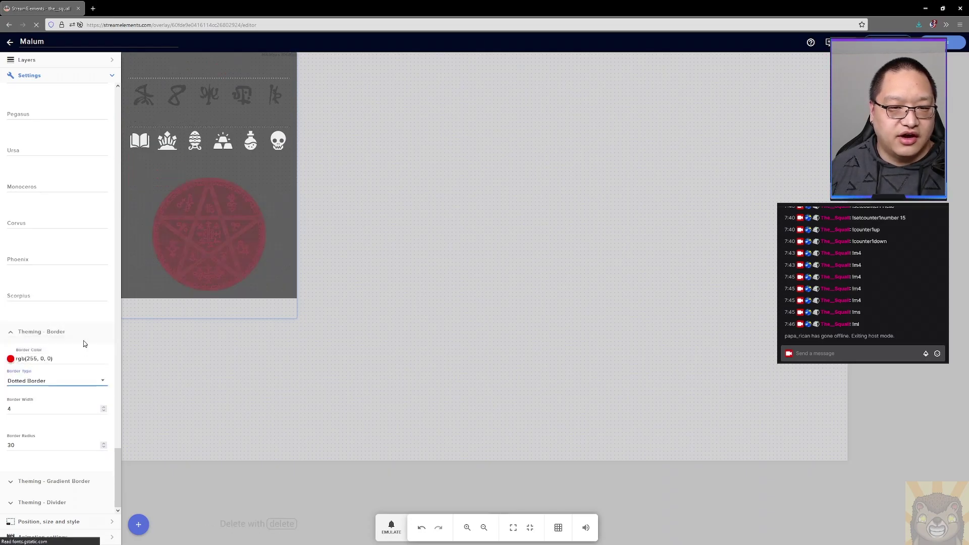
Test a Border Width of 40 and settle on a width of 6
left_click(98, 409)
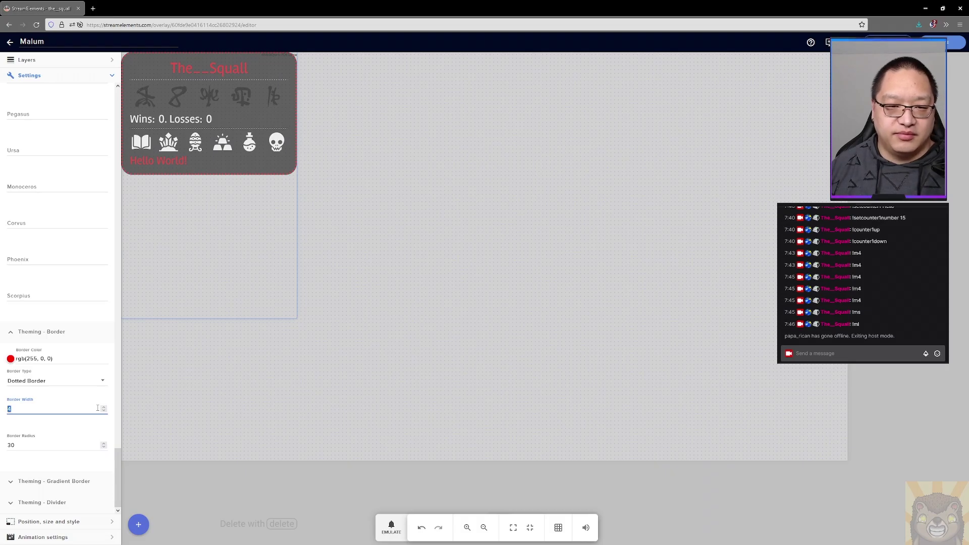
type("40")
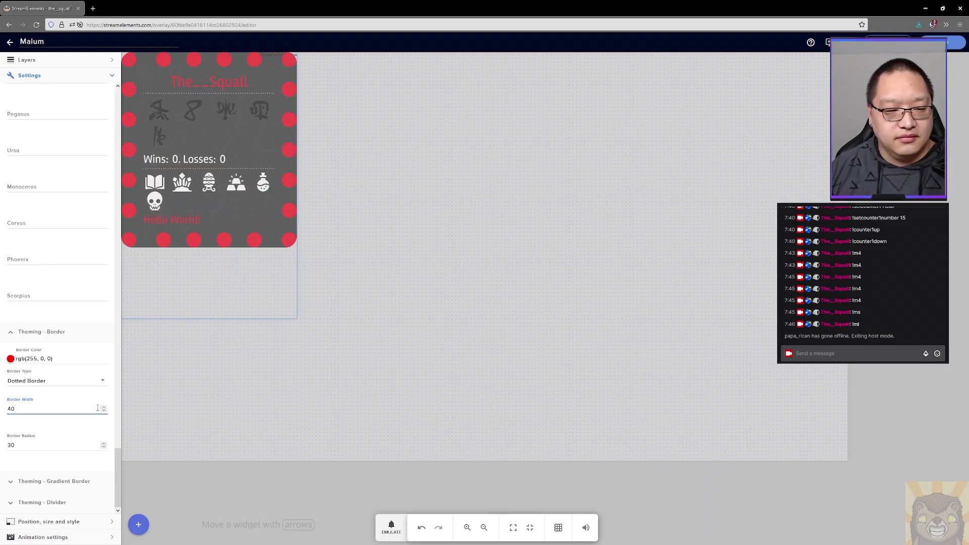
key("BackSpace")
key("BackSpace")
type("6")
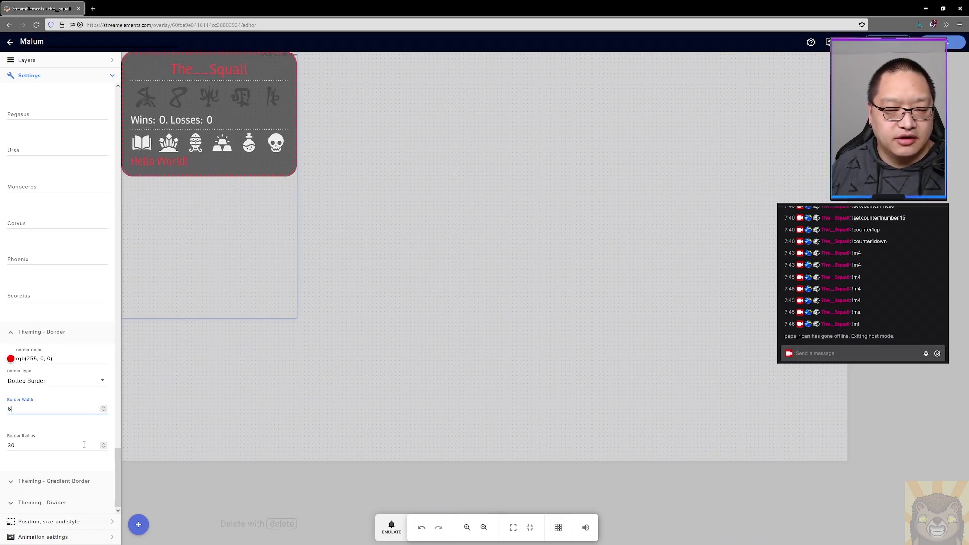
Test Border Radius values of 0 and 10, and settle on a radius of 8
left_click(84, 444)
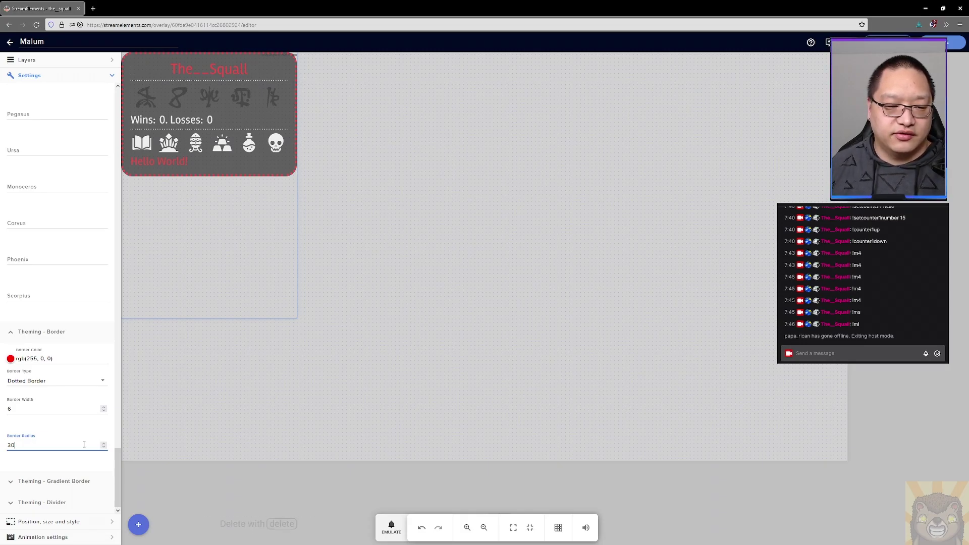
left_click_drag(28, 444, 9, 446)
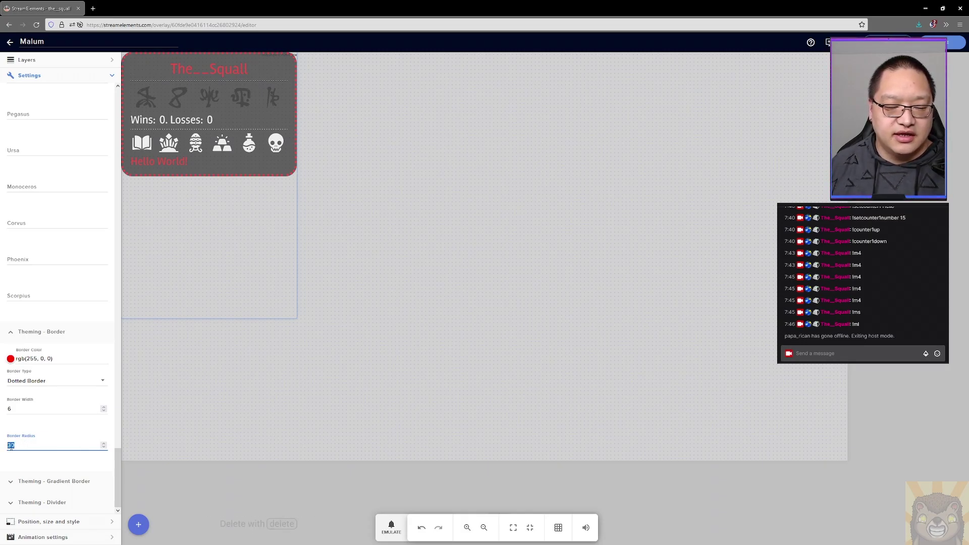
type("0")
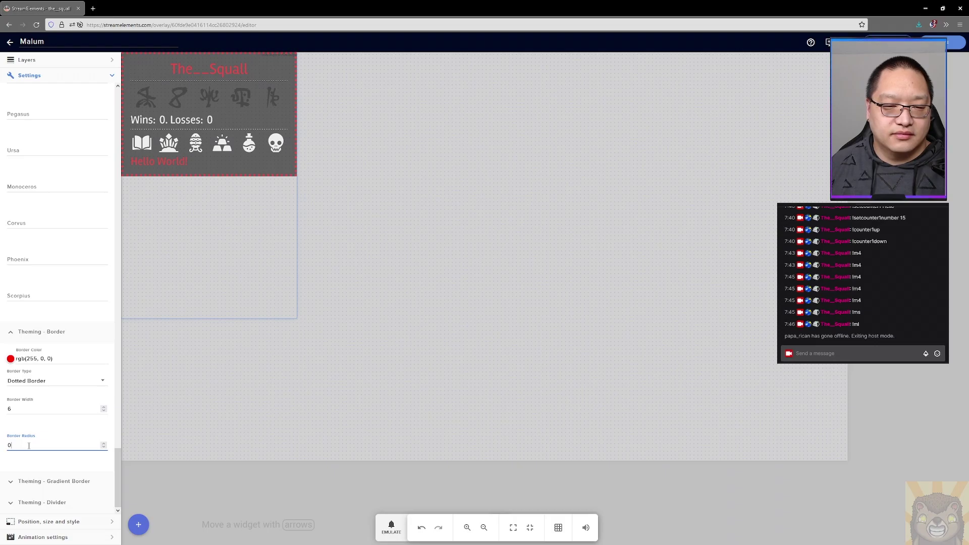
key("BackSpace")
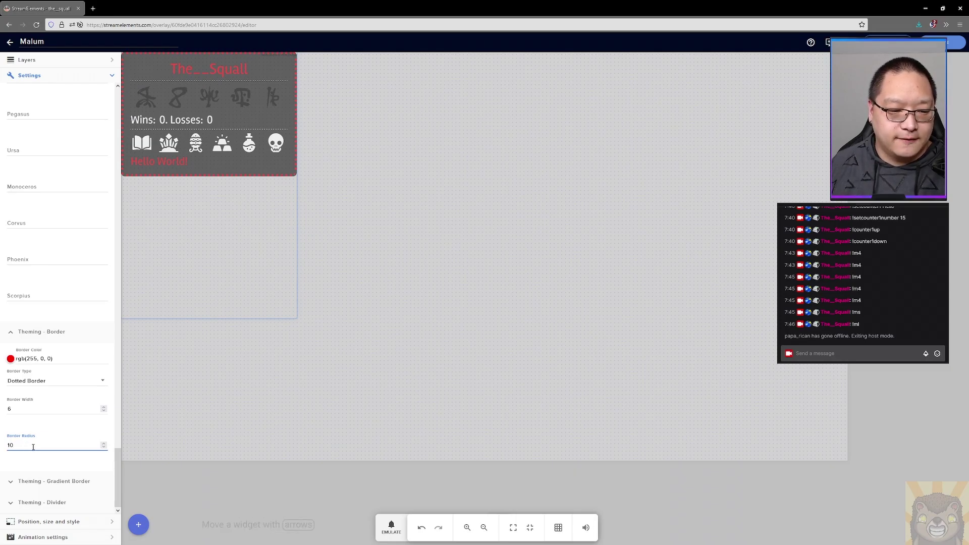
key("Down")
Expand the Theming - Gradient Border options, turn off border animation and enable the gradient border
left_click(12, 482)
scroll(44, 457, "down", 4)
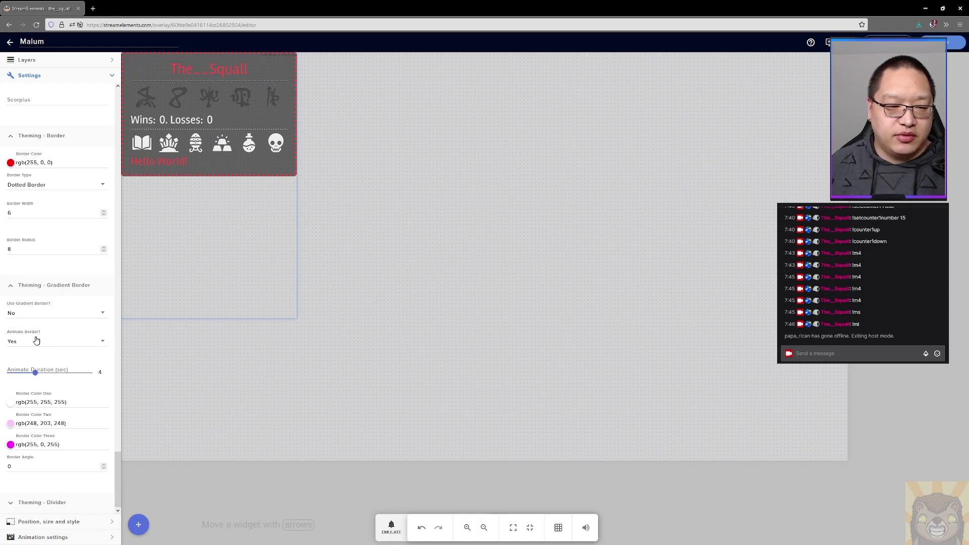
left_click(100, 344)
left_click(88, 364)
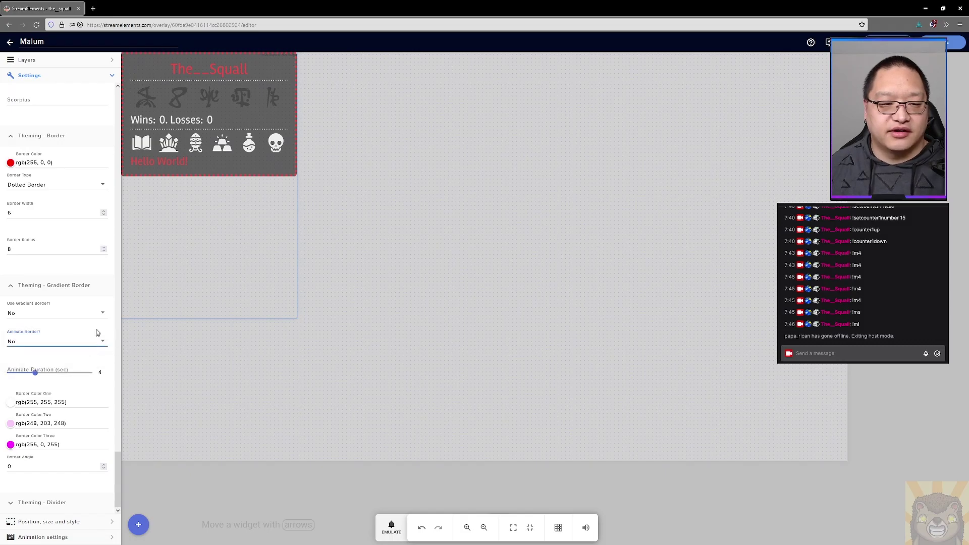
left_click(101, 313)
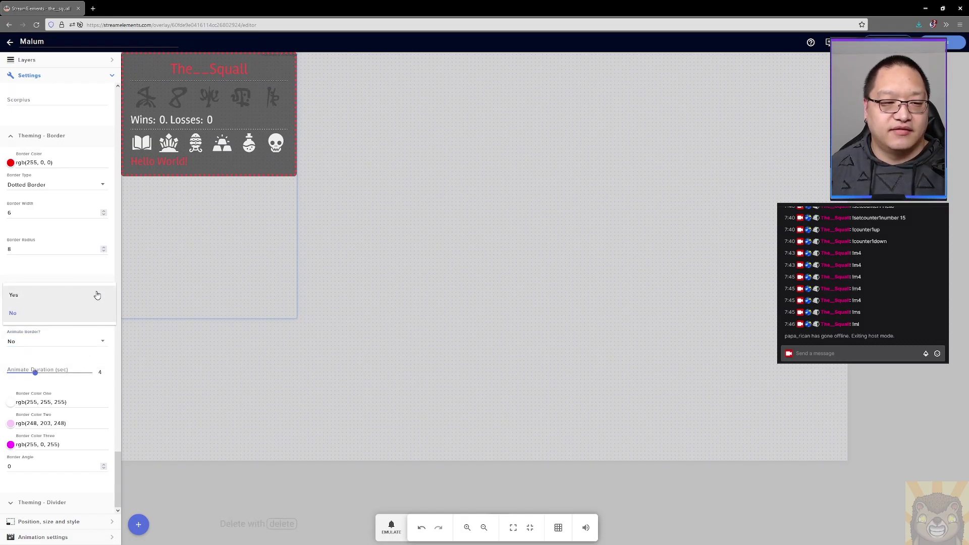
left_click(98, 292)
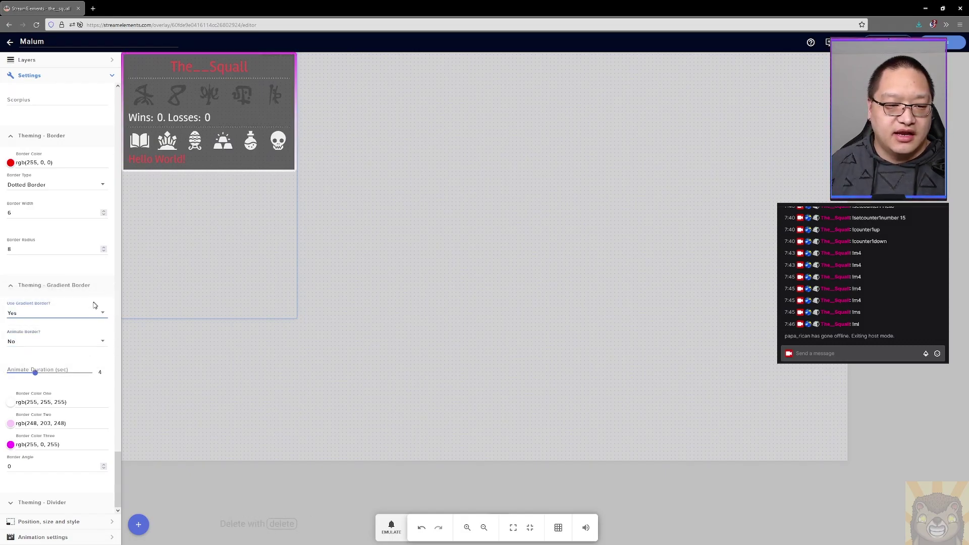
Set the gradient's Border Color Two to blue, rgb(0, 51, 255)
left_click(11, 423)
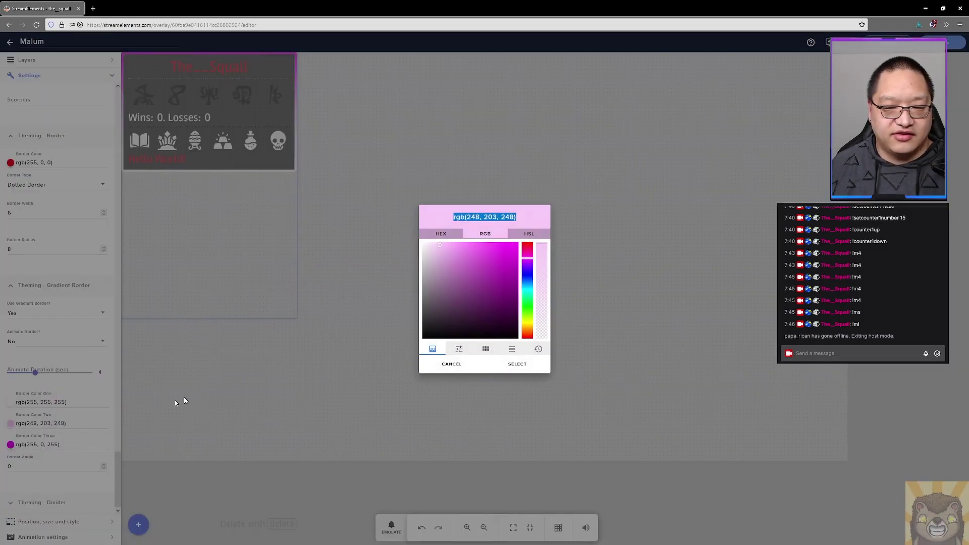
left_click(527, 282)
left_click_drag(527, 284, 527, 277)
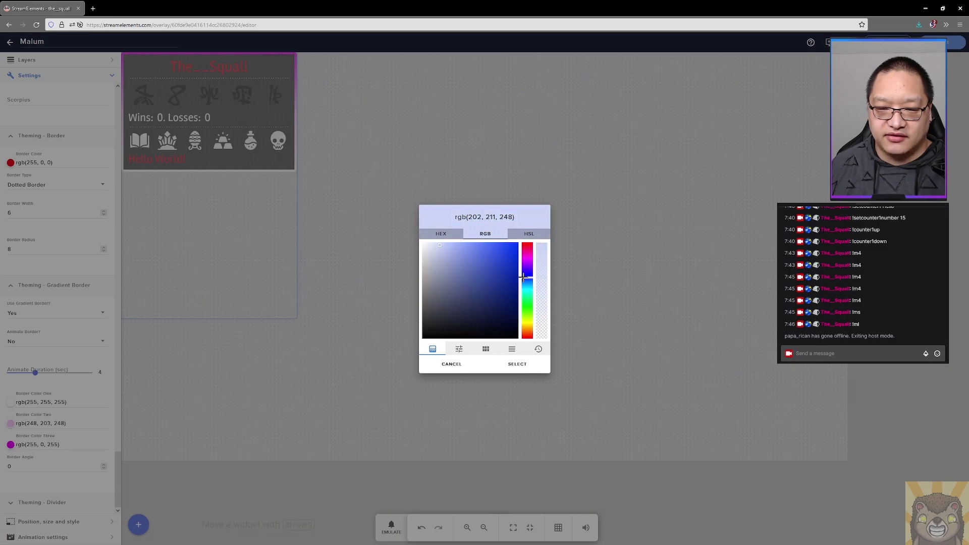
left_click(517, 243)
left_click(513, 364)
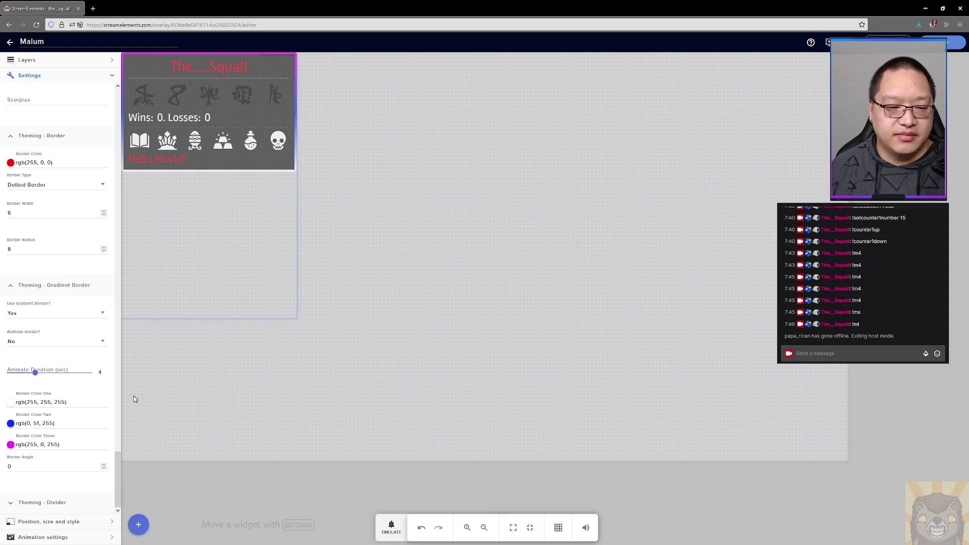
Try a gradient Border Angle of 45 and return it to 0
left_click(15, 468)
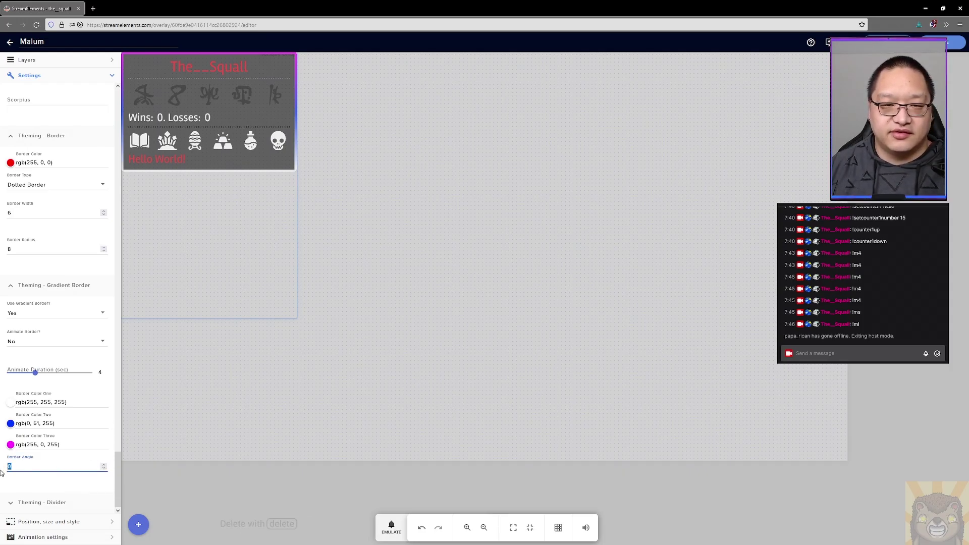
type("45")
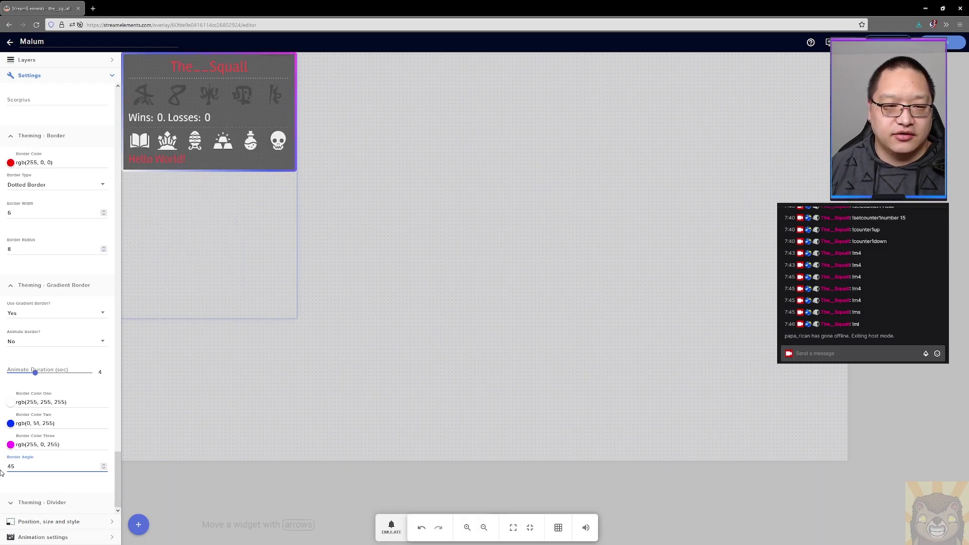
key("BackSpace")
key("BackSpace")
type("0")
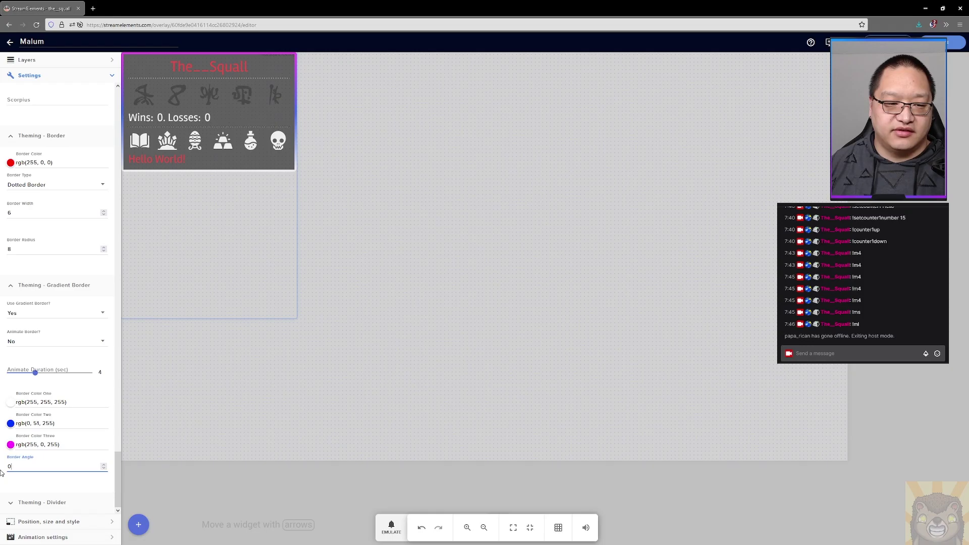
Turn on the gradient border animation to preview it, and turn it off again
left_click(104, 339)
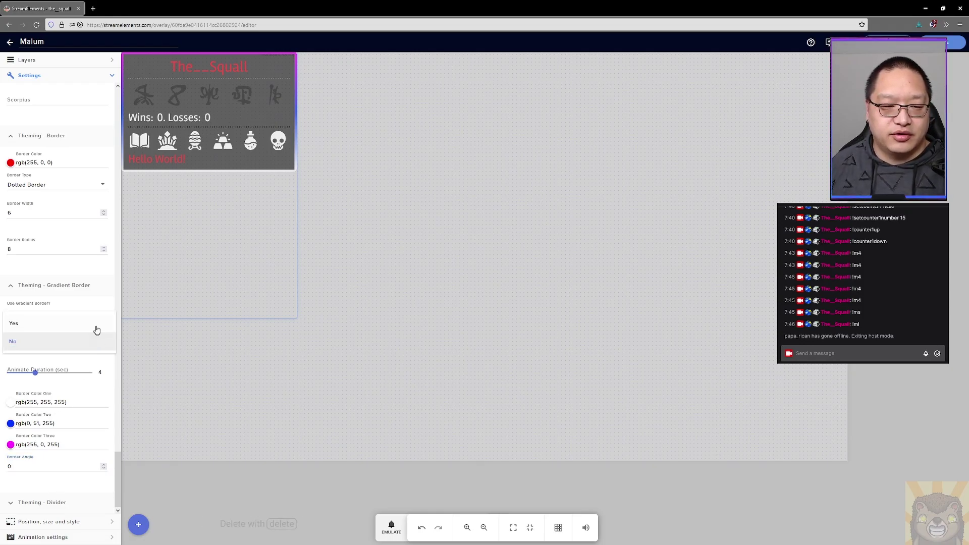
left_click(98, 324)
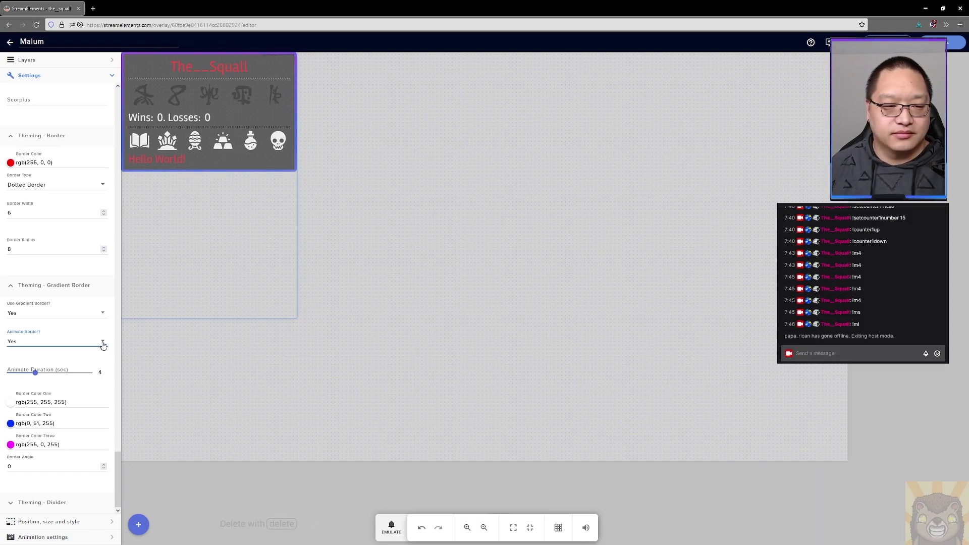
left_click(102, 345)
left_click(93, 359)
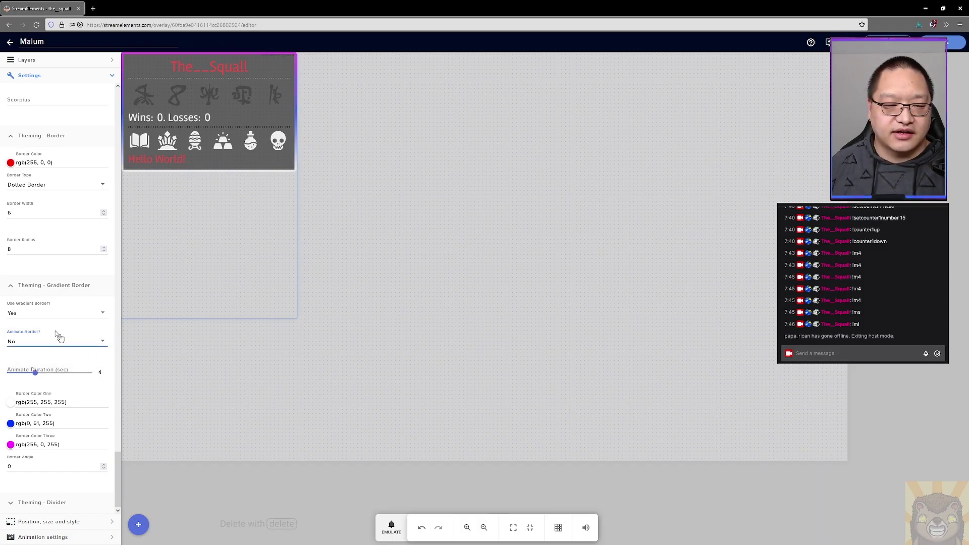
Collapse the Gradient Border and Border theming groups and expand the Theming - Divider options
left_click(11, 290)
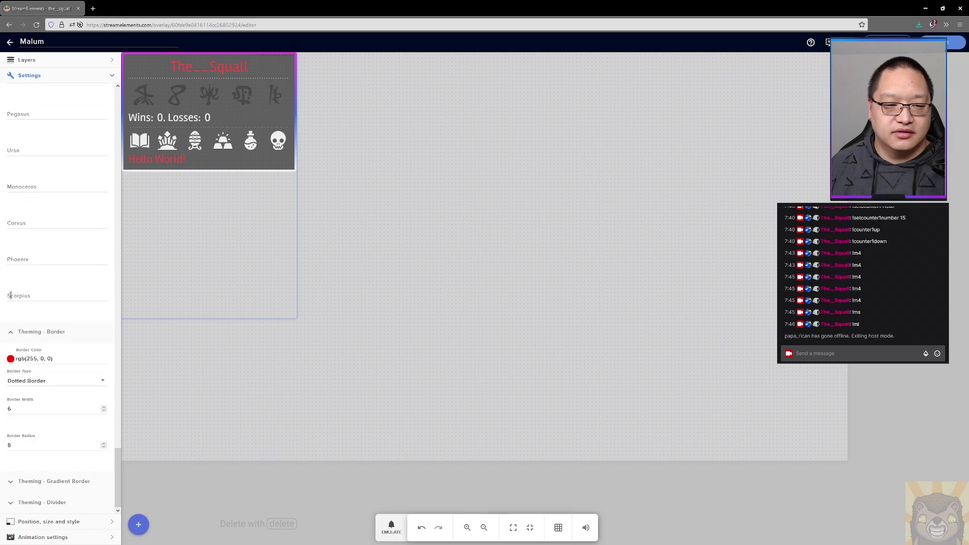
left_click(10, 330)
left_click(11, 503)
scroll(33, 495, "down", 2)
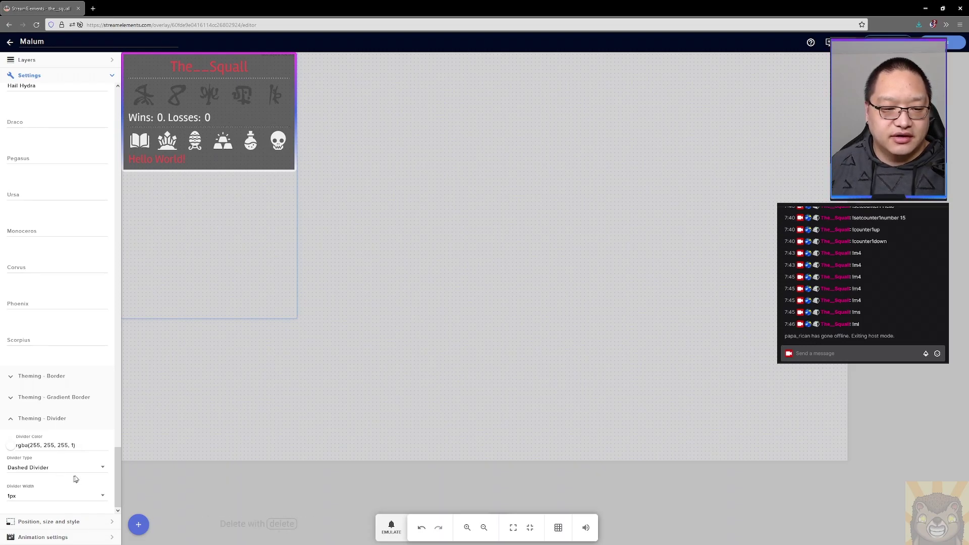
Try the Dotted Divider type, and set the dividers to Double Divider with a width of 4px
left_click(103, 470)
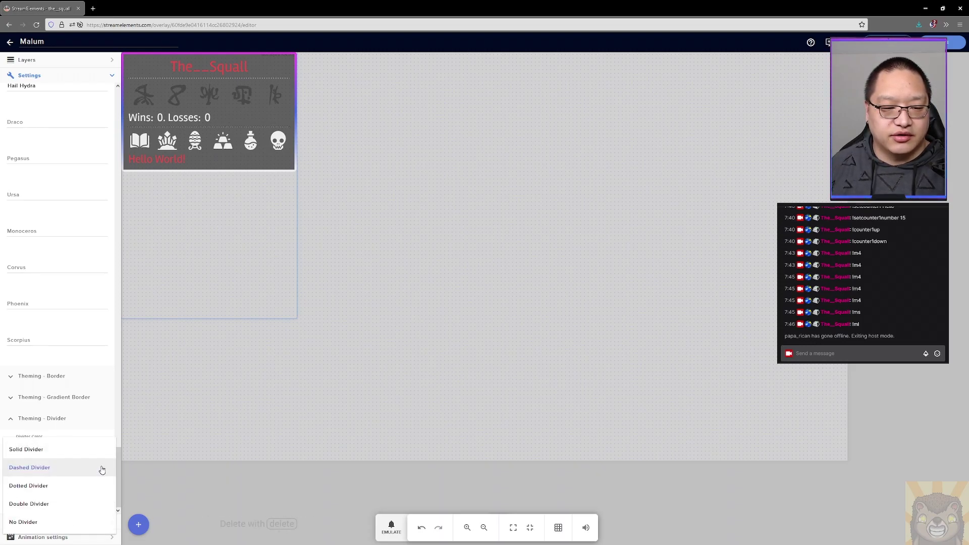
left_click(78, 488)
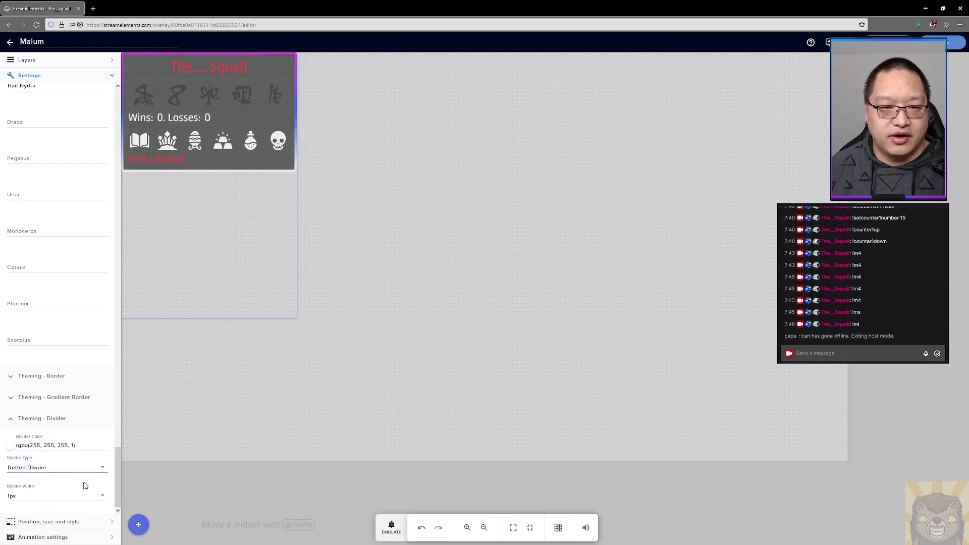
left_click(103, 471)
left_click(87, 488)
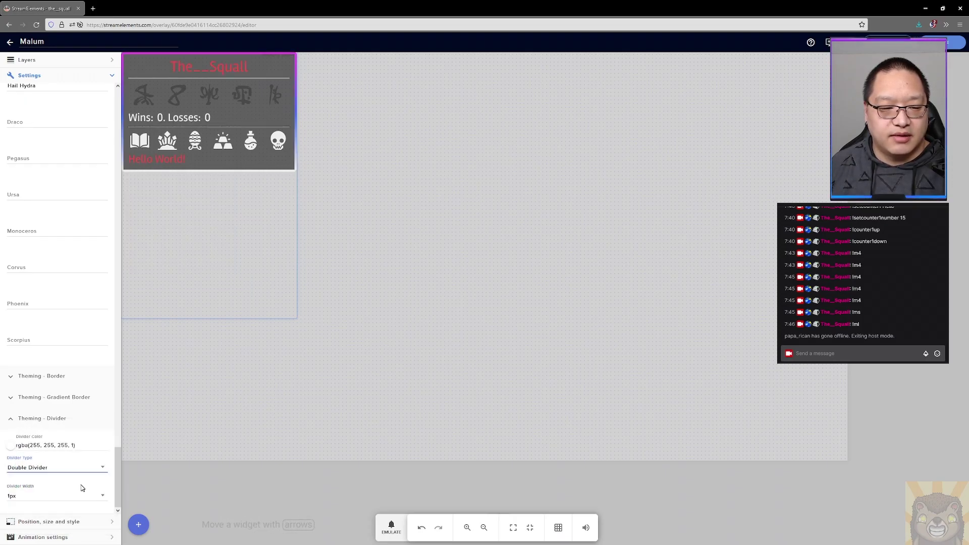
left_click(103, 500)
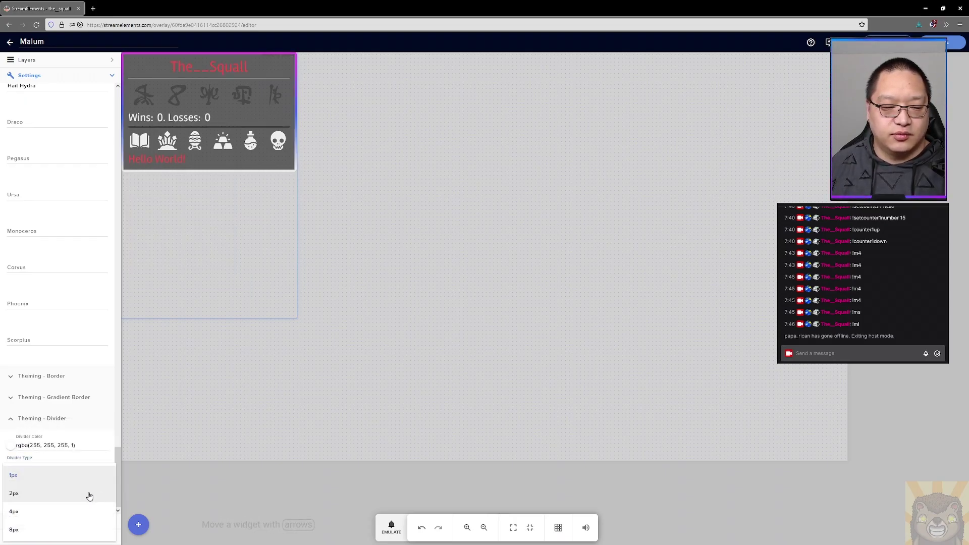
left_click(77, 520)
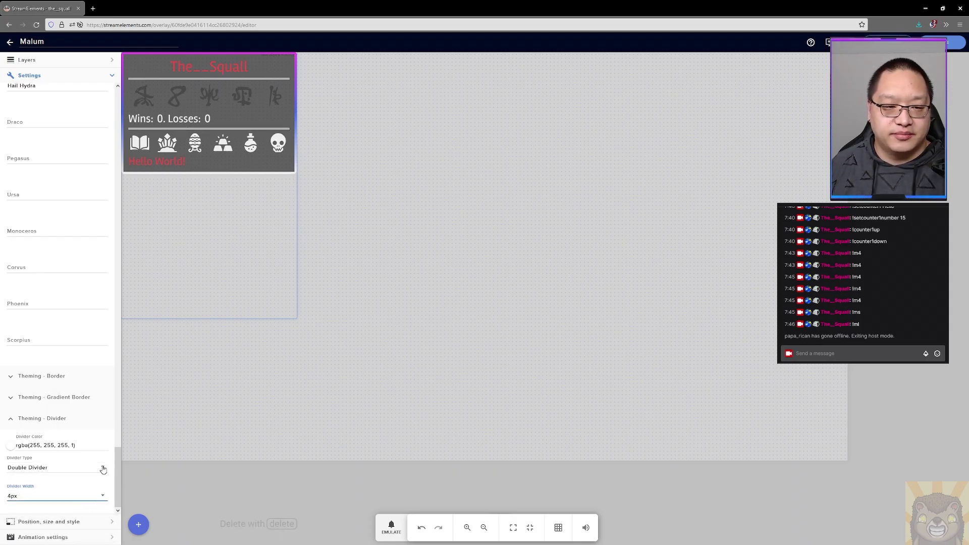
Set the Divider Color to magenta, rgb(231, 0, 255)
left_click(10, 447)
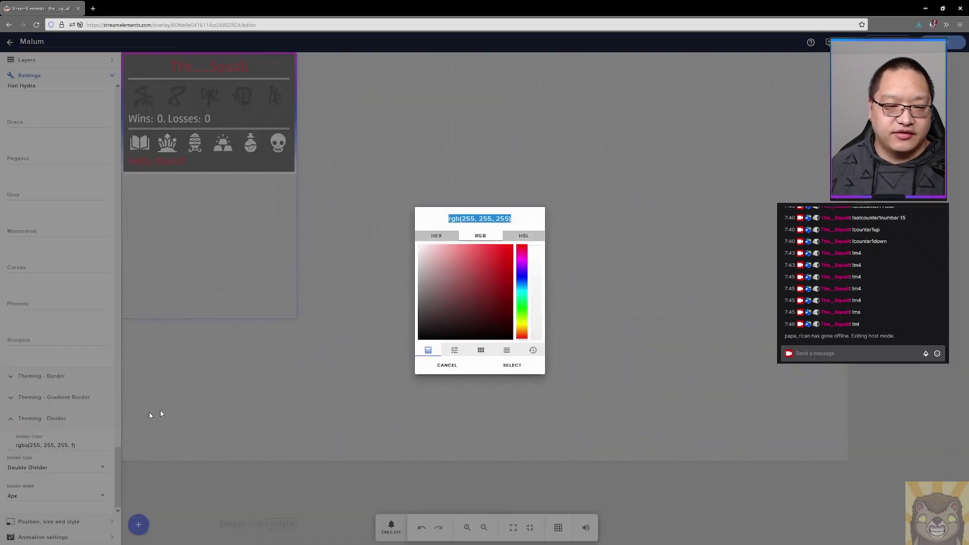
left_click(528, 261)
left_click(516, 245)
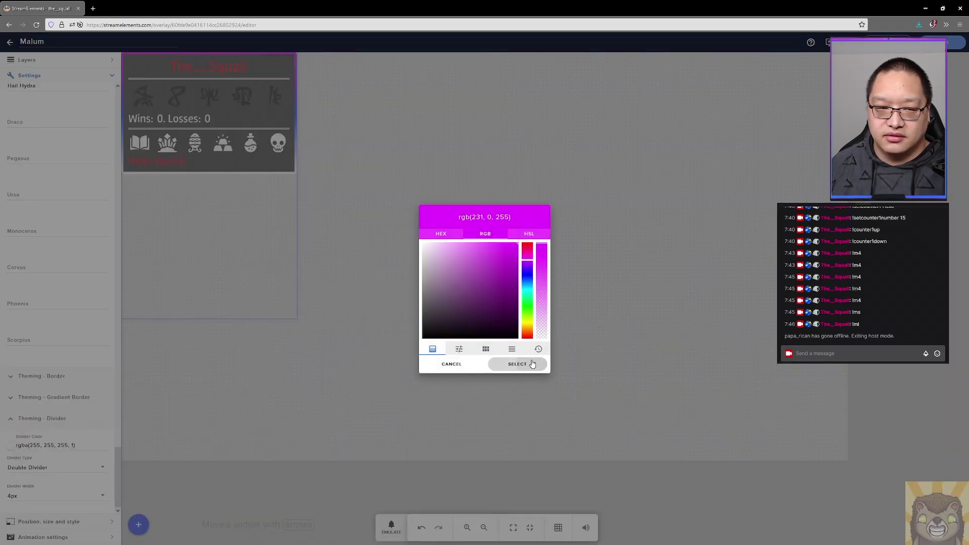
left_click(518, 364)
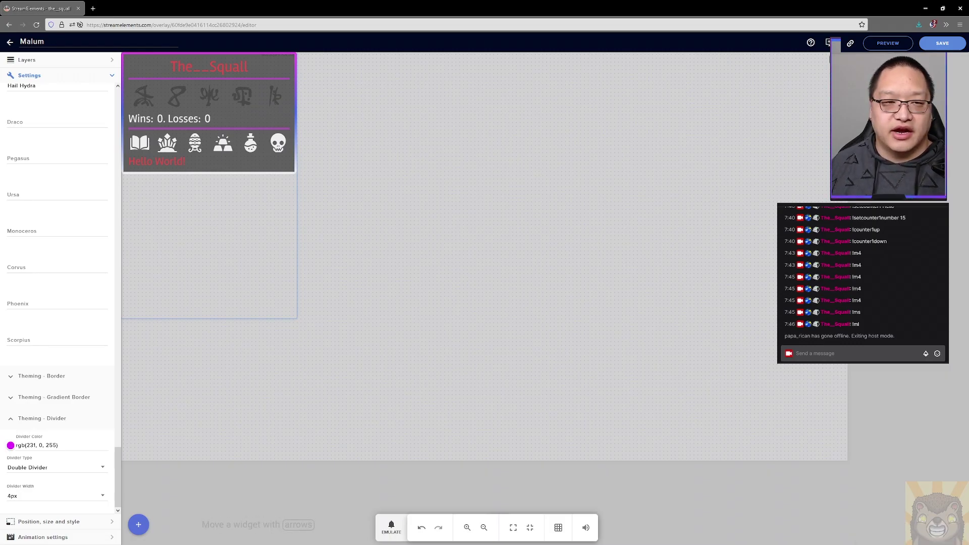
Copy the overlay link to the clipboard and set the widget's top position to 0 px
left_click(850, 44)
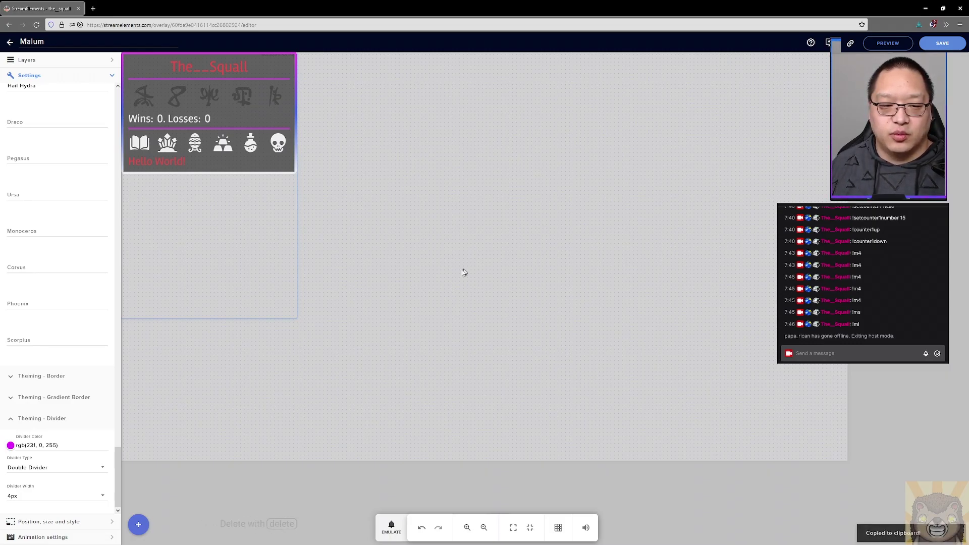
left_click(101, 522)
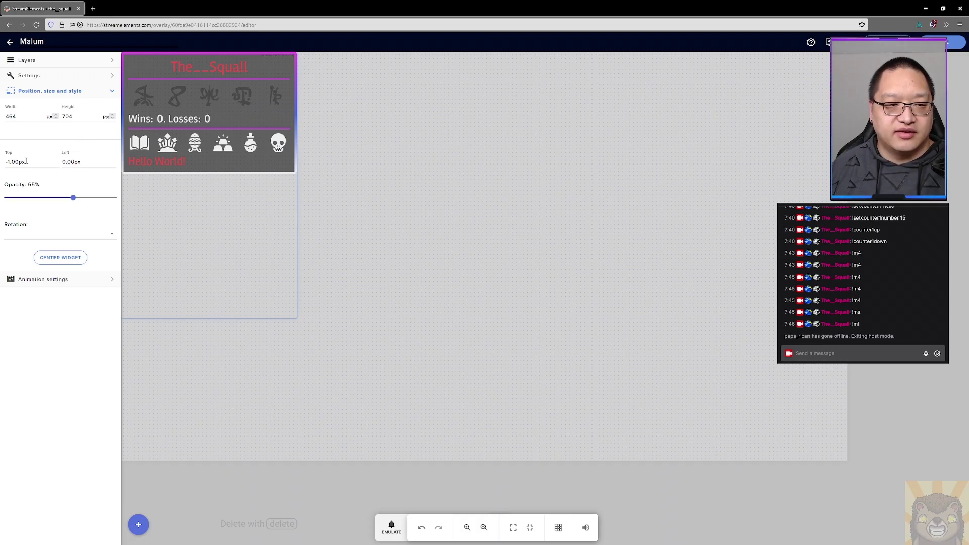
type("0")
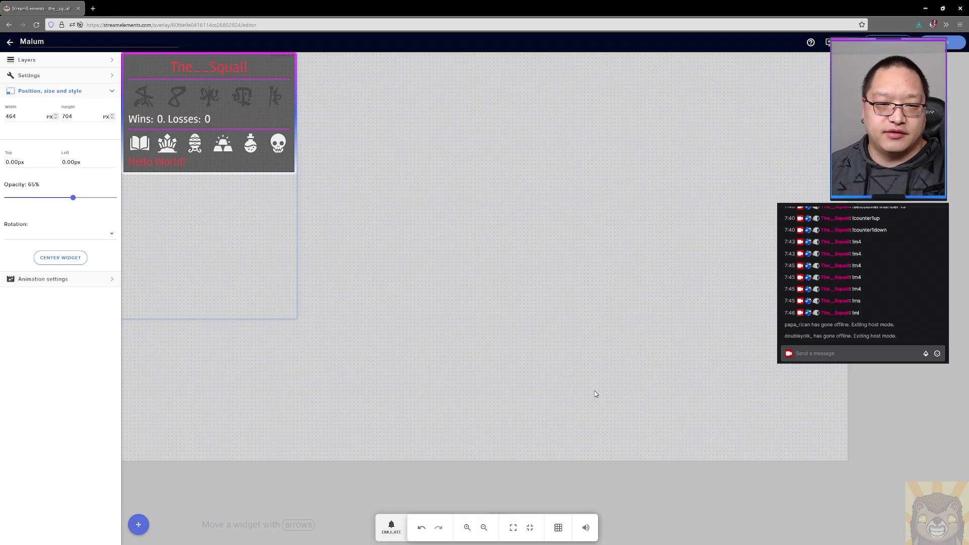
Show the test summoning ritual text and shrink the widget's height so its frame ends just below the ritual circle
left_click(76, 76)
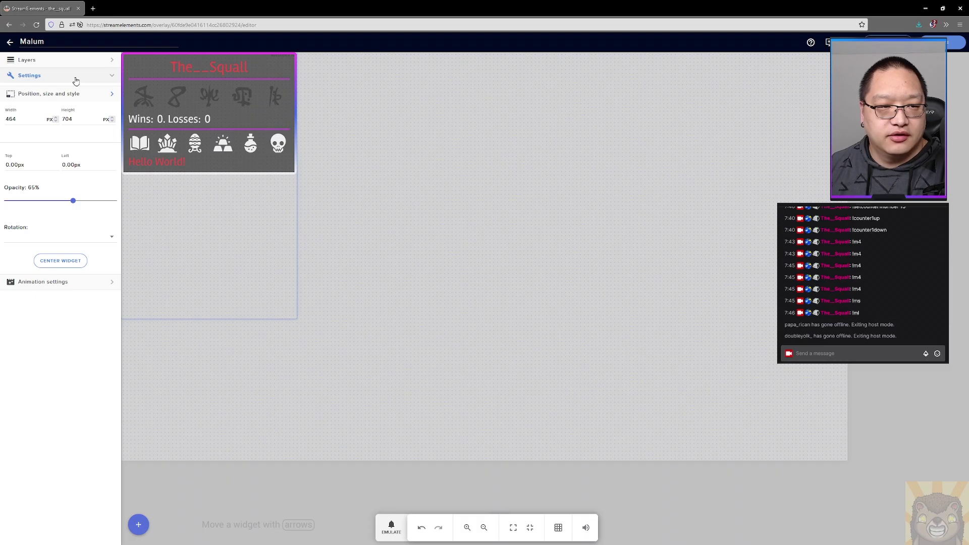
left_click(11, 263)
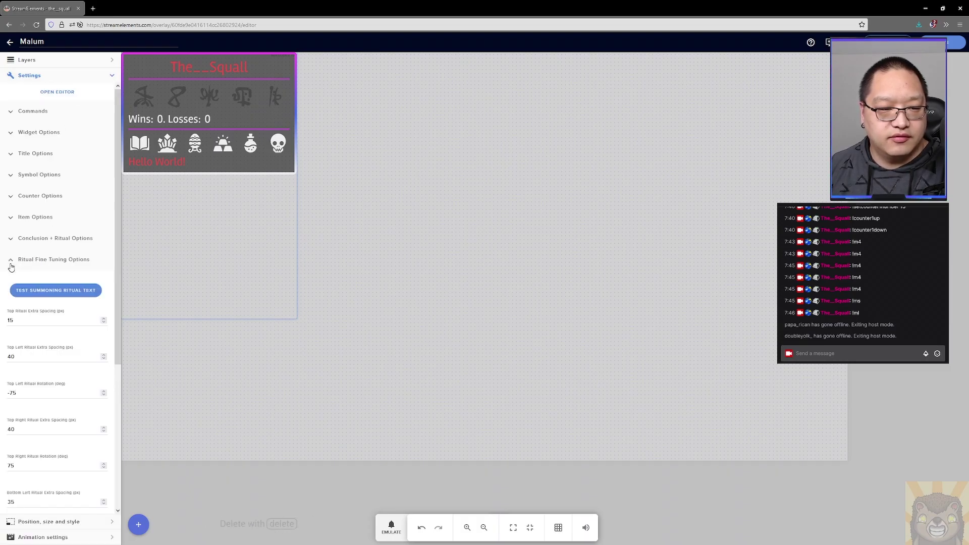
left_click(36, 291)
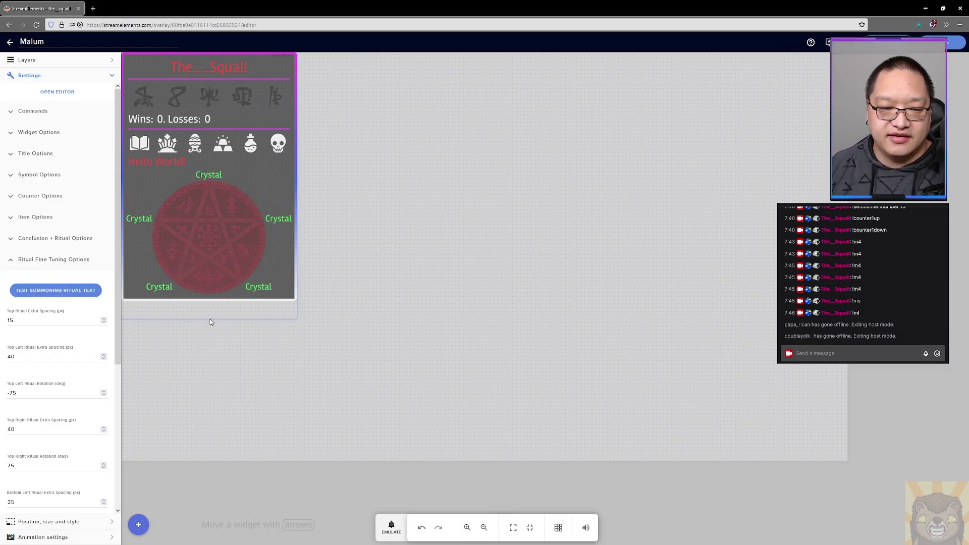
left_click_drag(210, 319, 239, 220)
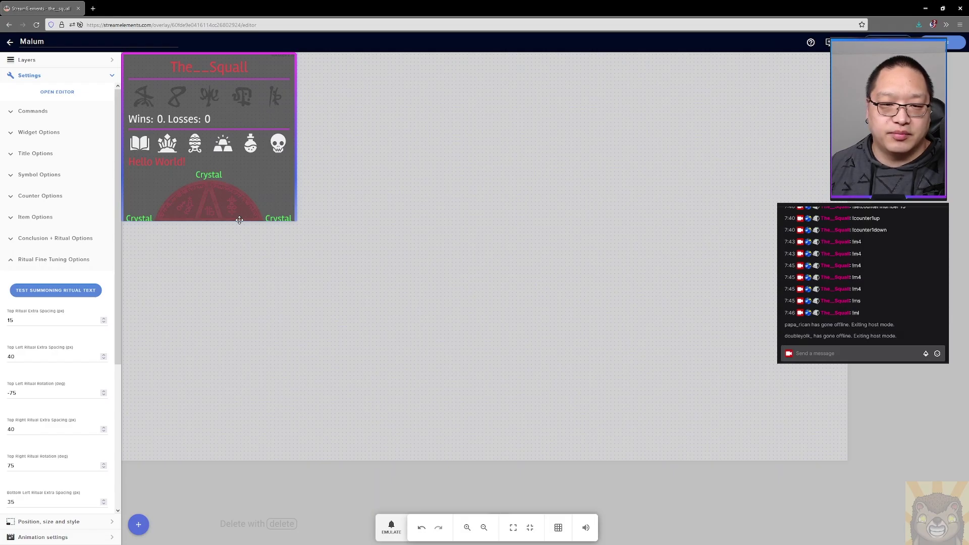
left_click_drag(239, 220, 240, 301)
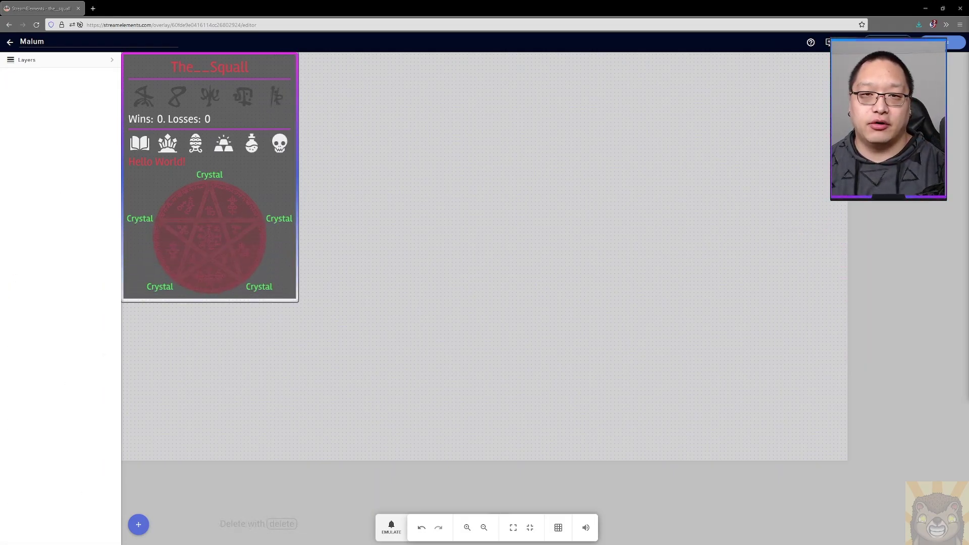